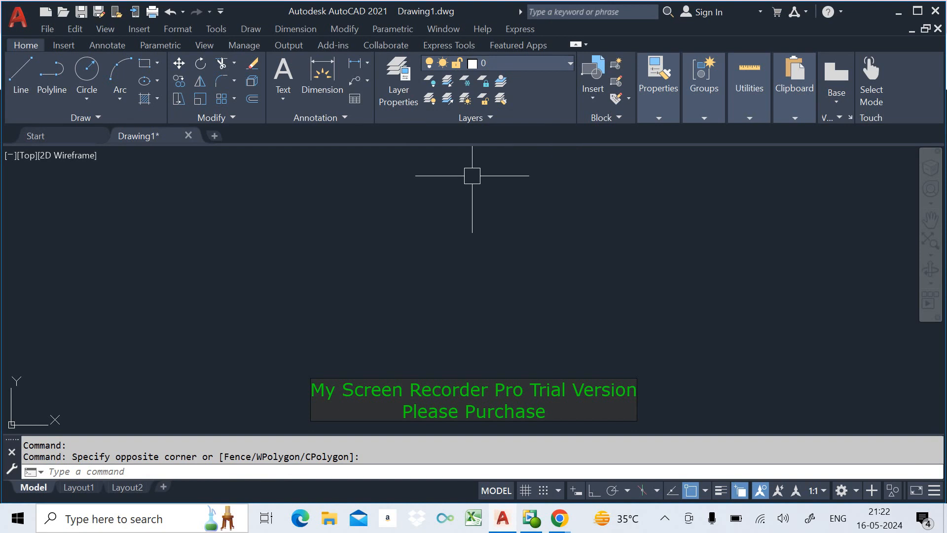
Open the layer manager and delete the existing PROFILE layer
{"action": "left_click", "coordinate": [379, 472]}
{"action": "type", "text": "LA"}
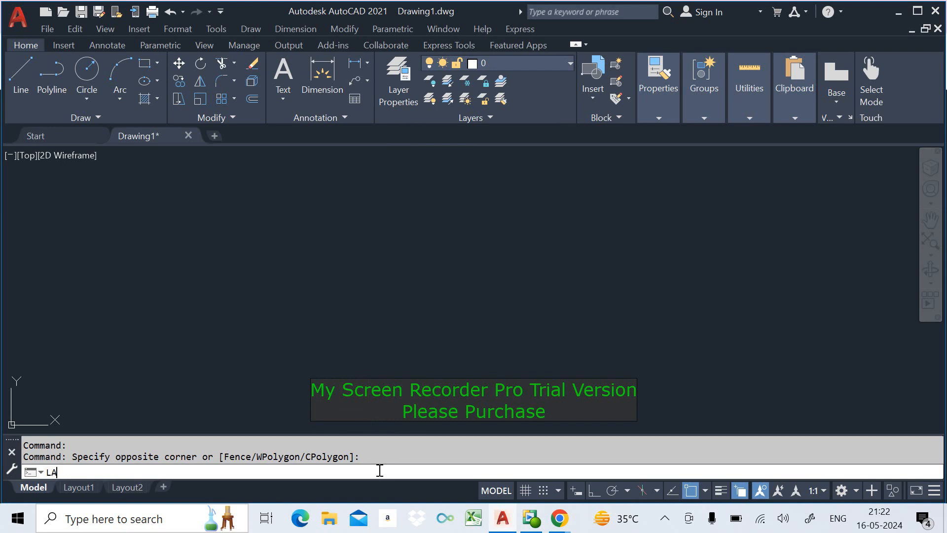
{"action": "key", "text": "Return"}
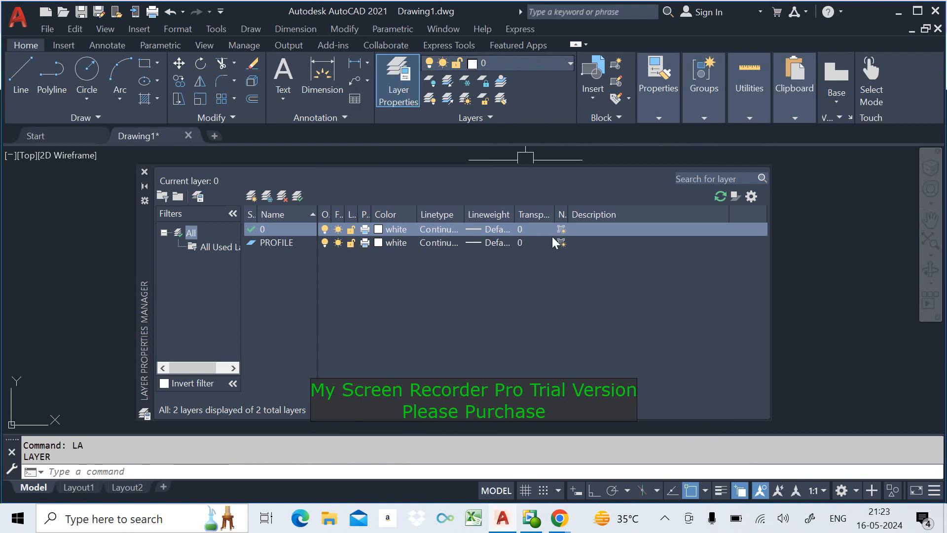
{"action": "left_click", "coordinate": [288, 244]}
{"action": "right_click", "coordinate": [288, 241]}
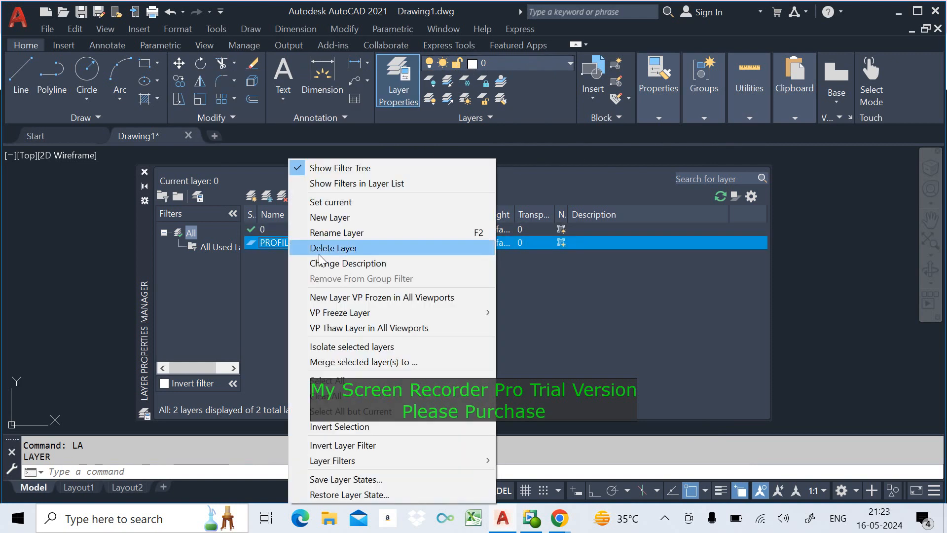
{"action": "left_click", "coordinate": [357, 247]}
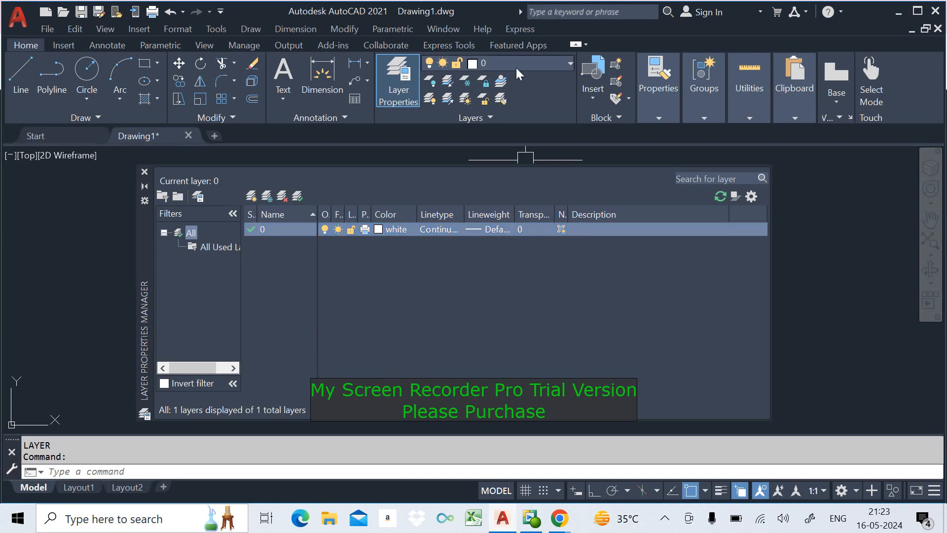
Create a new layer named PROFILE
{"action": "left_click", "coordinate": [253, 195]}
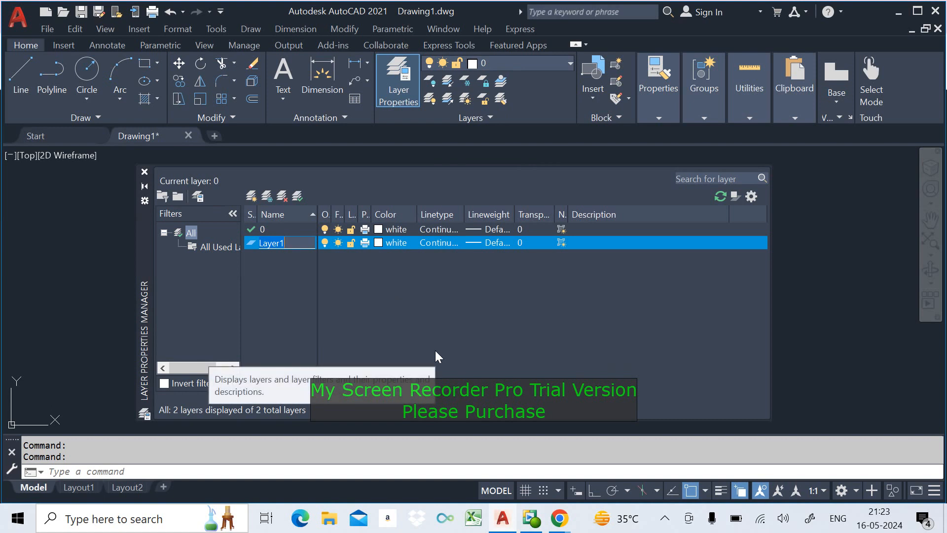
{"action": "type", "text": "PROFILE"}
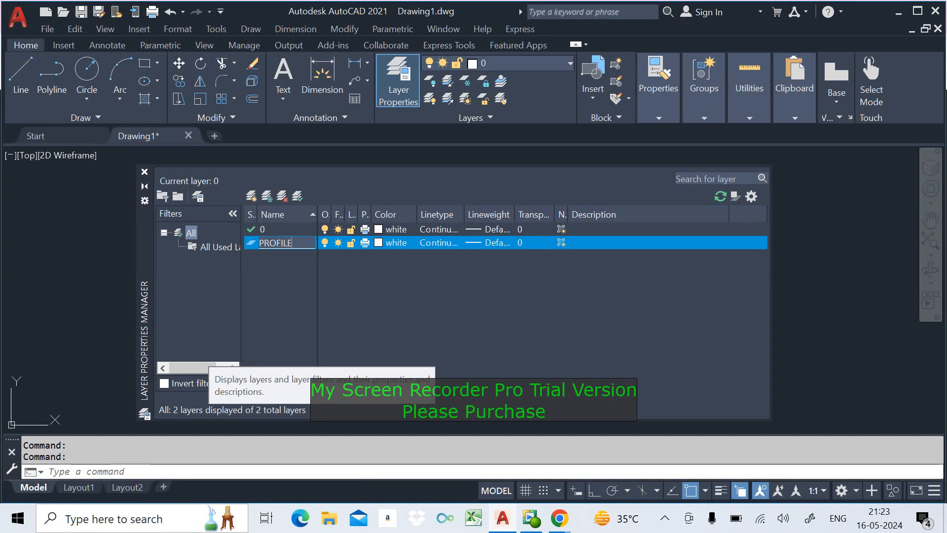
{"action": "key", "text": "Return"}
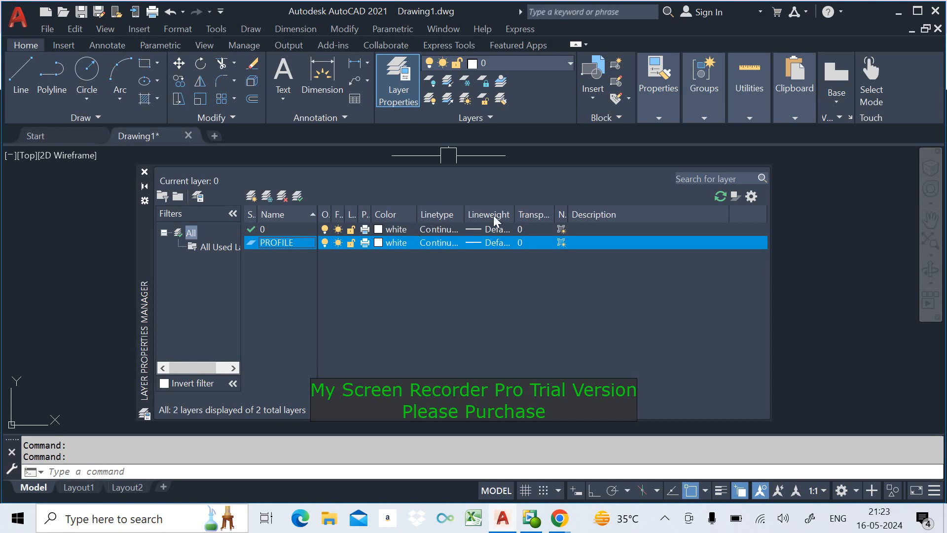
{"action": "left_click_drag", "start_coordinate": [567, 217], "coordinate": [588, 223]}
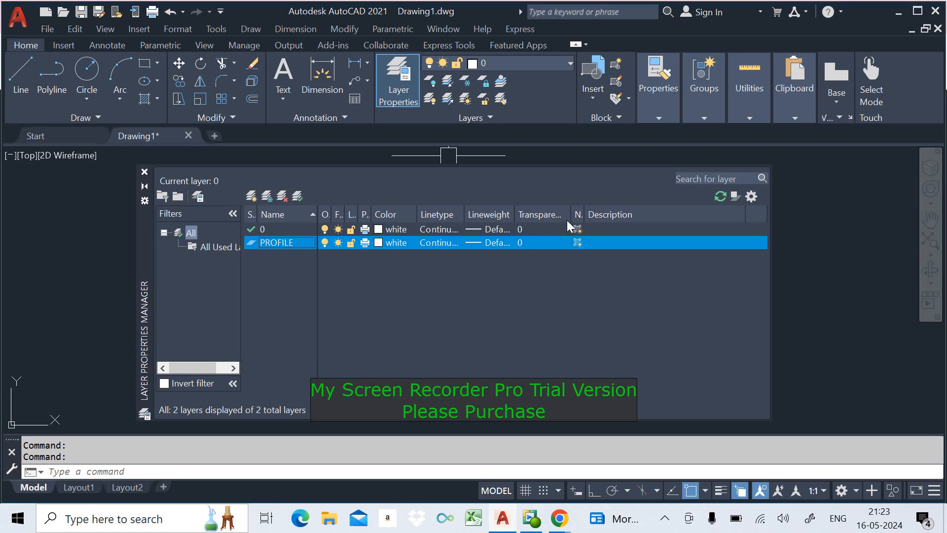
{"action": "left_click", "coordinate": [545, 245]}
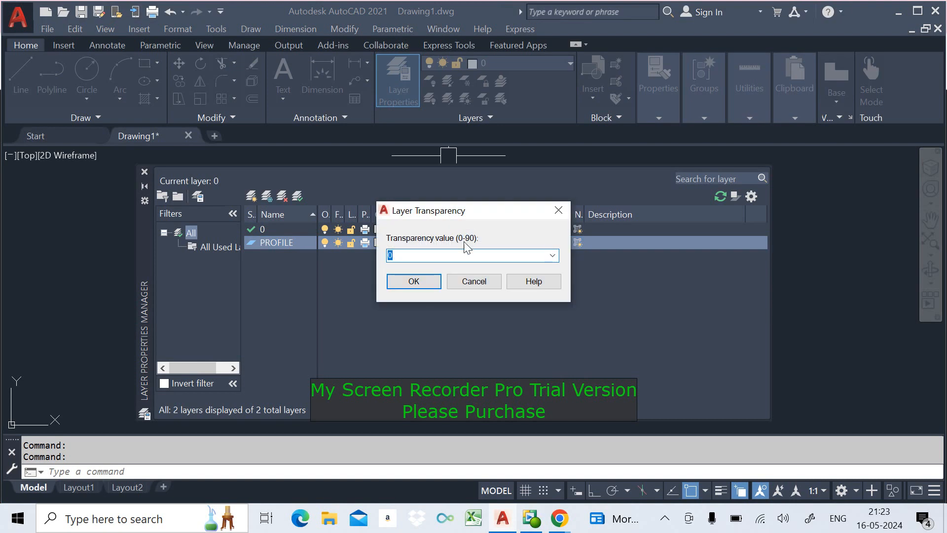
{"action": "left_click", "coordinate": [492, 281]}
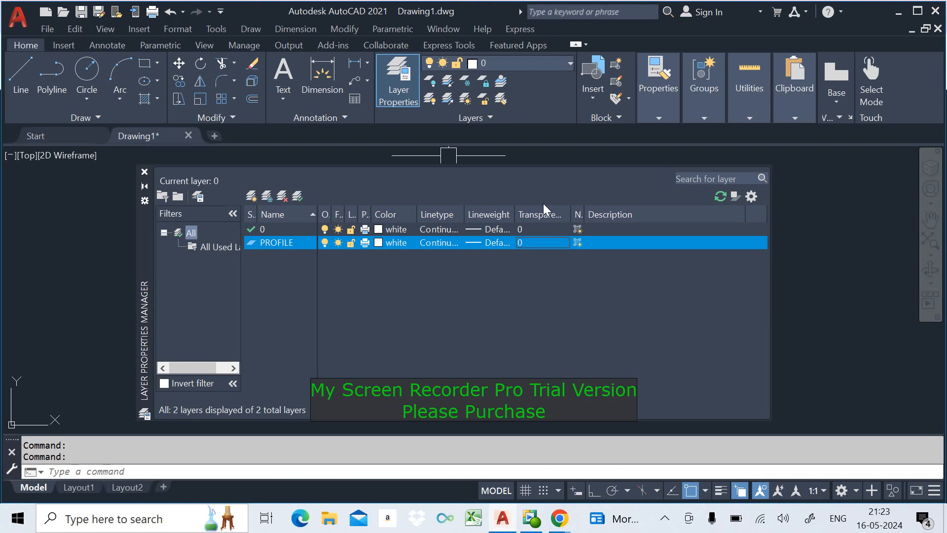
Open the PROFILE layer's color selection and try true colors, ending with the dark blue RGB 14,20,72
{"action": "left_click", "coordinate": [389, 241]}
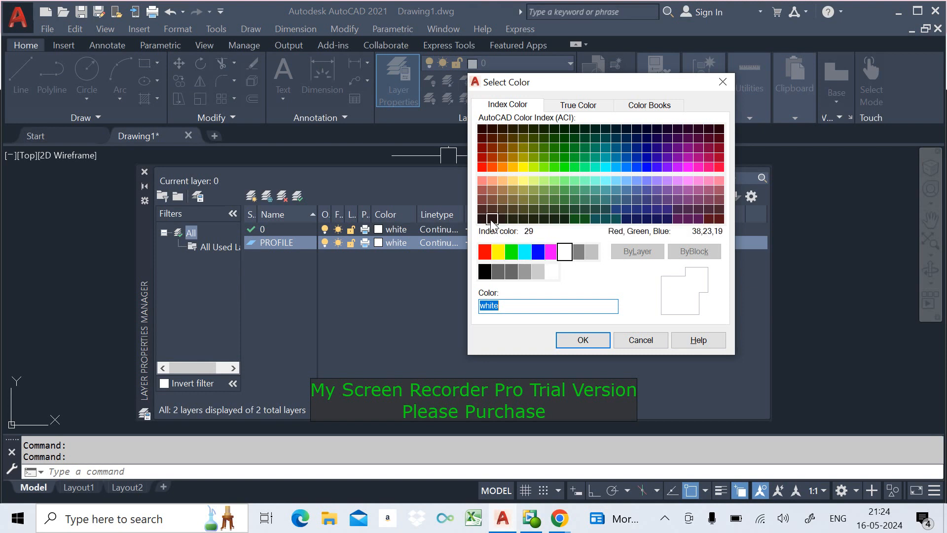
{"action": "left_click", "coordinate": [578, 105]}
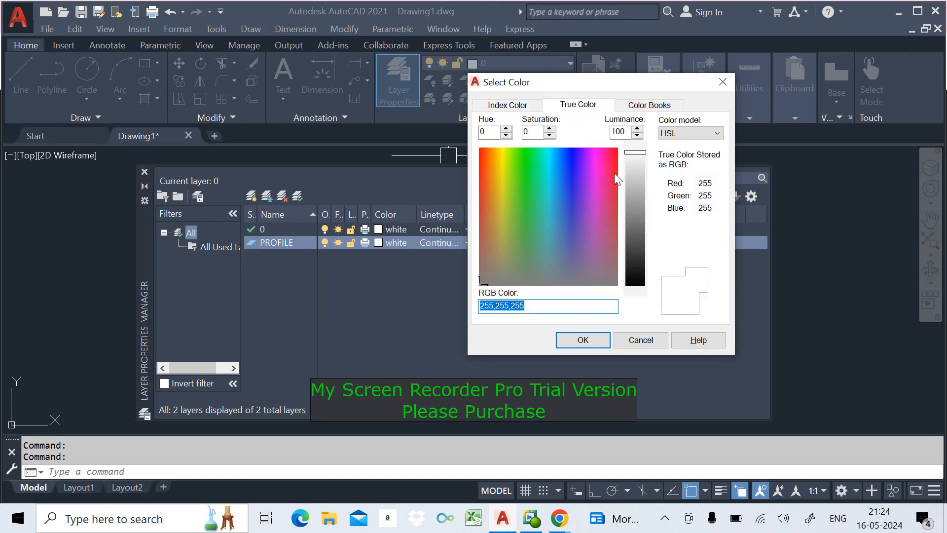
{"action": "left_click_drag", "start_coordinate": [573, 183], "coordinate": [501, 198]}
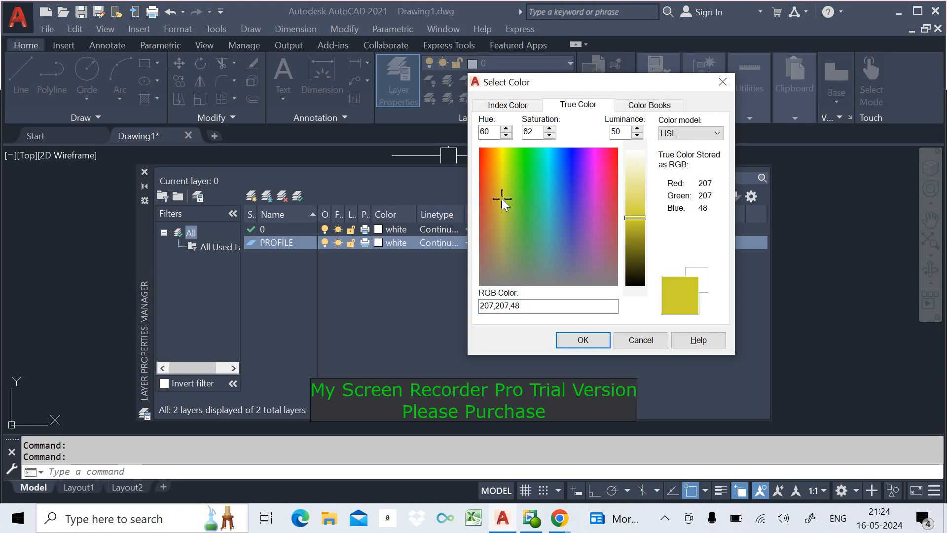
{"action": "left_click_drag", "start_coordinate": [635, 218], "coordinate": [636, 262]}
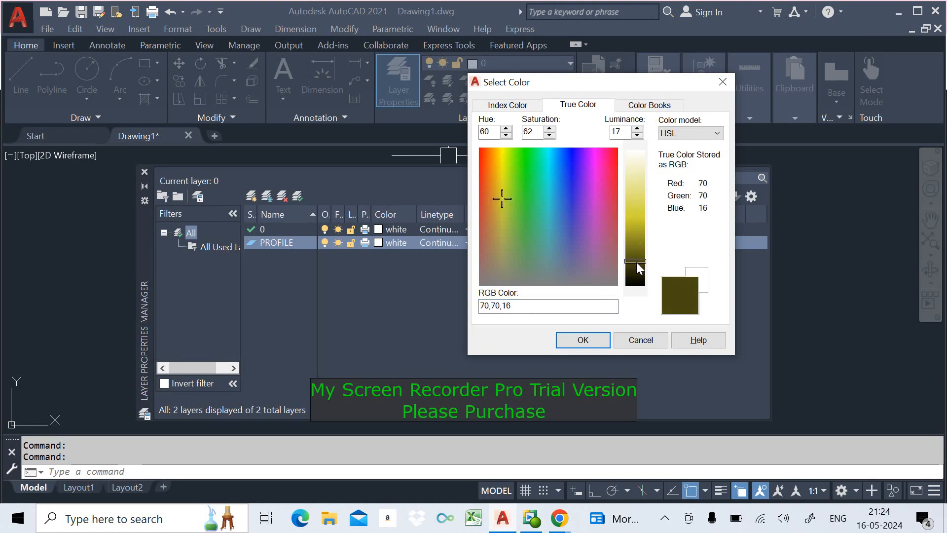
{"action": "left_click_drag", "start_coordinate": [571, 175], "coordinate": [601, 155]}
{"action": "left_click", "coordinate": [570, 193]}
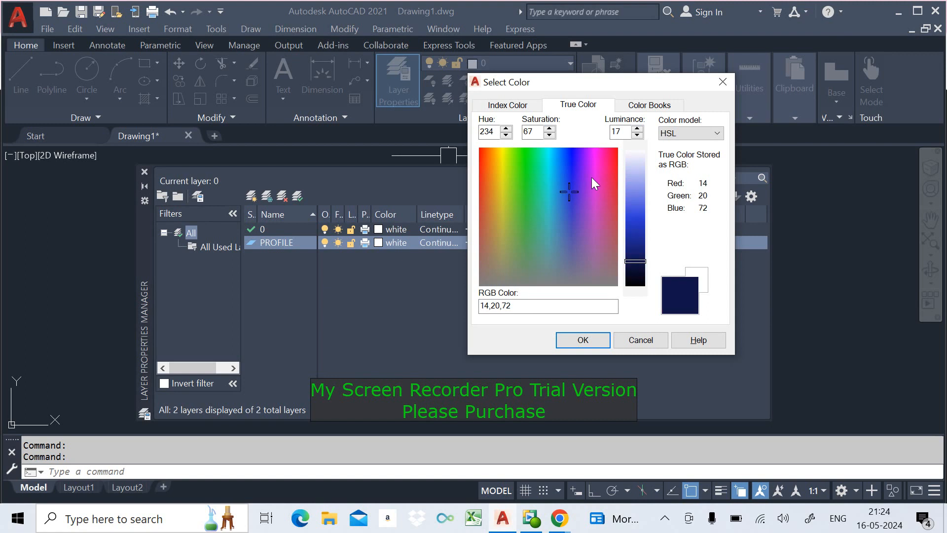
Try color DIC 186 from the DIC COLOR GUIDE(R) color book for the PROFILE layer
{"action": "left_click", "coordinate": [649, 105]}
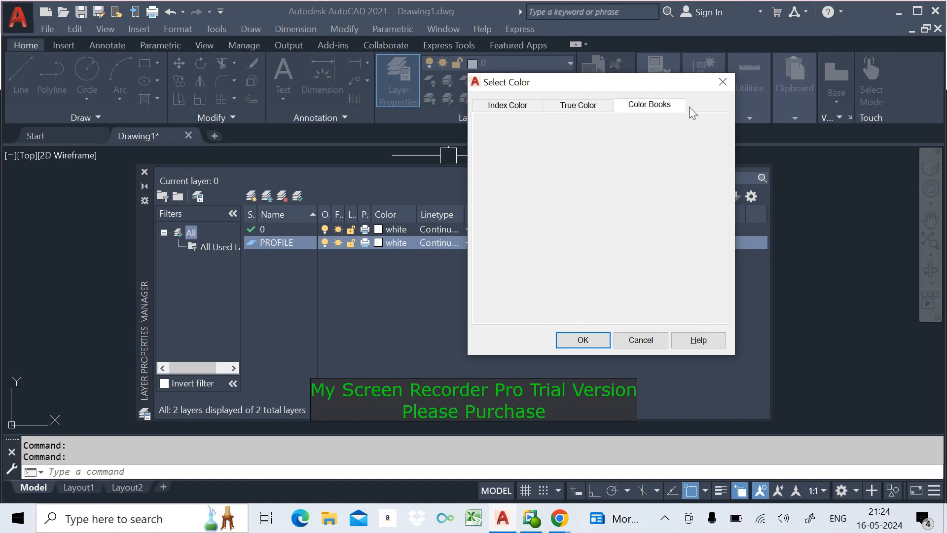
{"action": "left_click", "coordinate": [634, 183]}
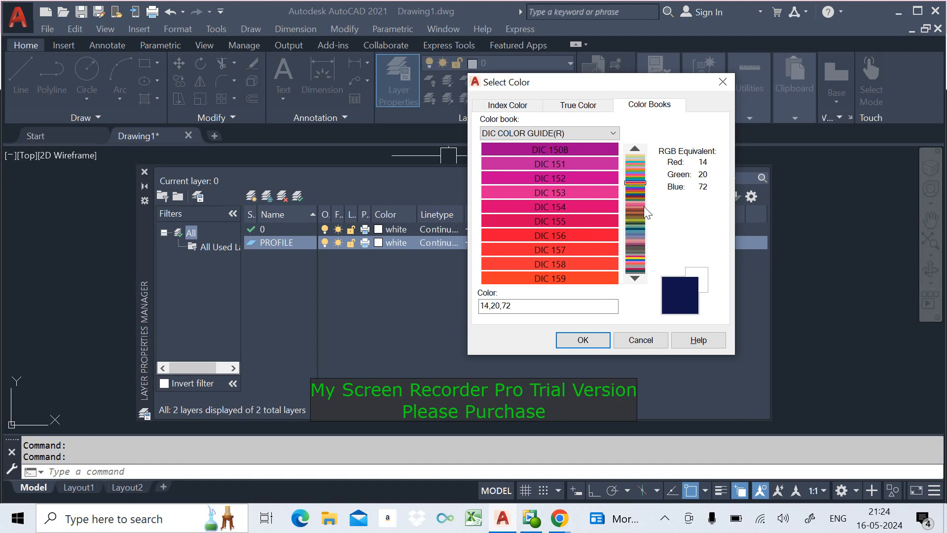
{"action": "left_click", "coordinate": [643, 203]}
{"action": "left_click", "coordinate": [637, 188]}
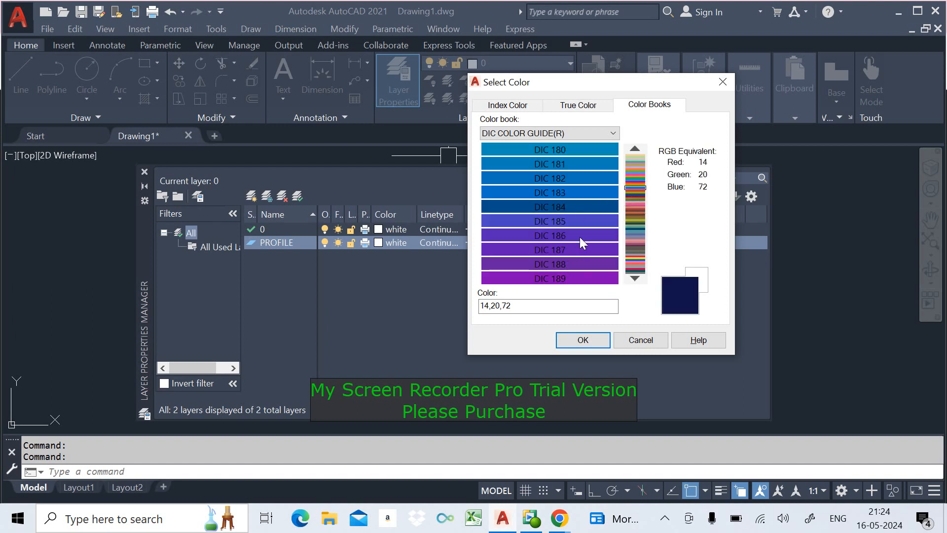
{"action": "left_click", "coordinate": [579, 236]}
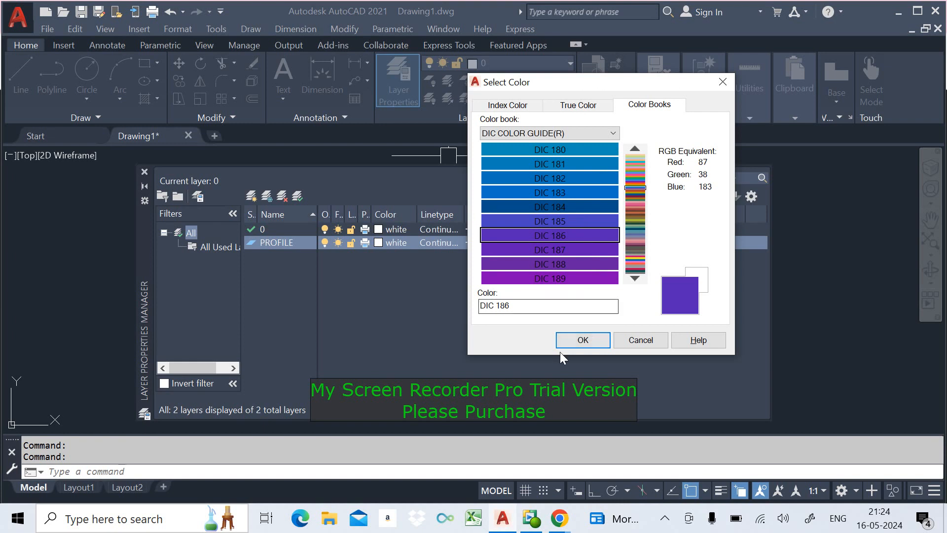
Set the PROFILE layer's color to the standard index color red
{"action": "left_click", "coordinate": [524, 105]}
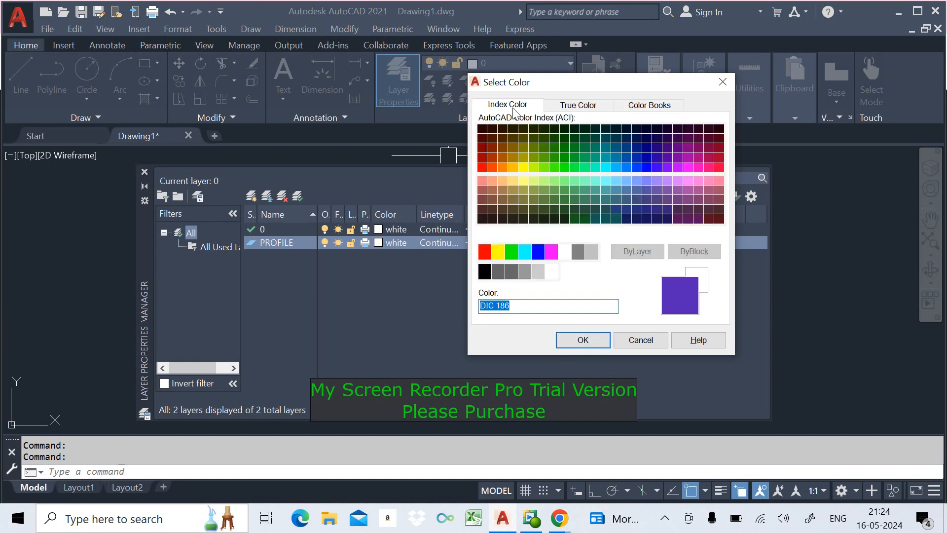
{"action": "left_click", "coordinate": [486, 252]}
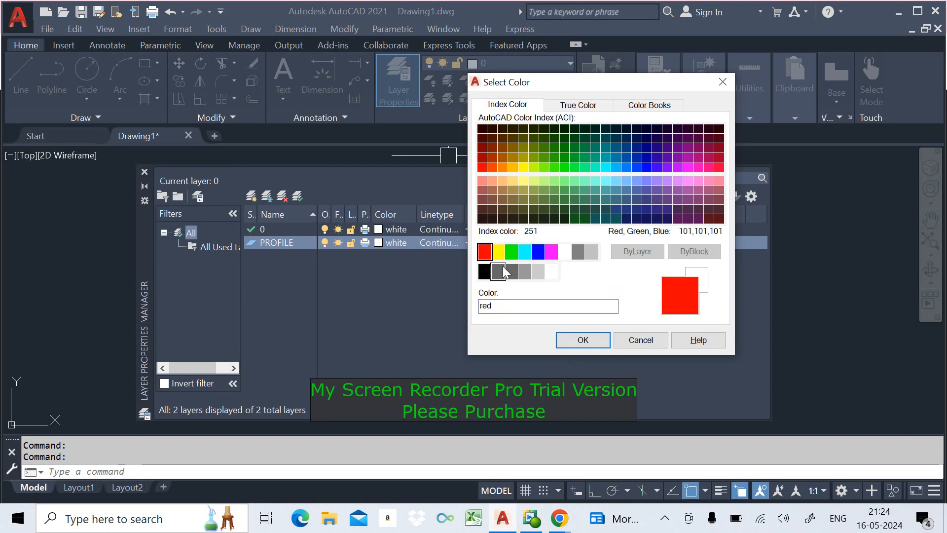
{"action": "left_click", "coordinate": [578, 345]}
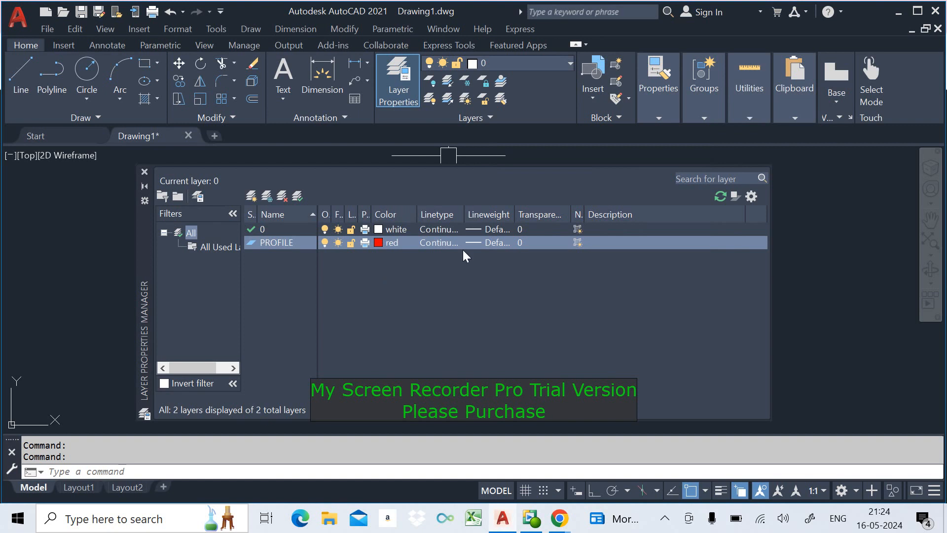
Load the ACAD_ISO02W100 linetype from the acadiso linetype file and assign it to the PROFILE layer
{"action": "double_click", "coordinate": [464, 214]}
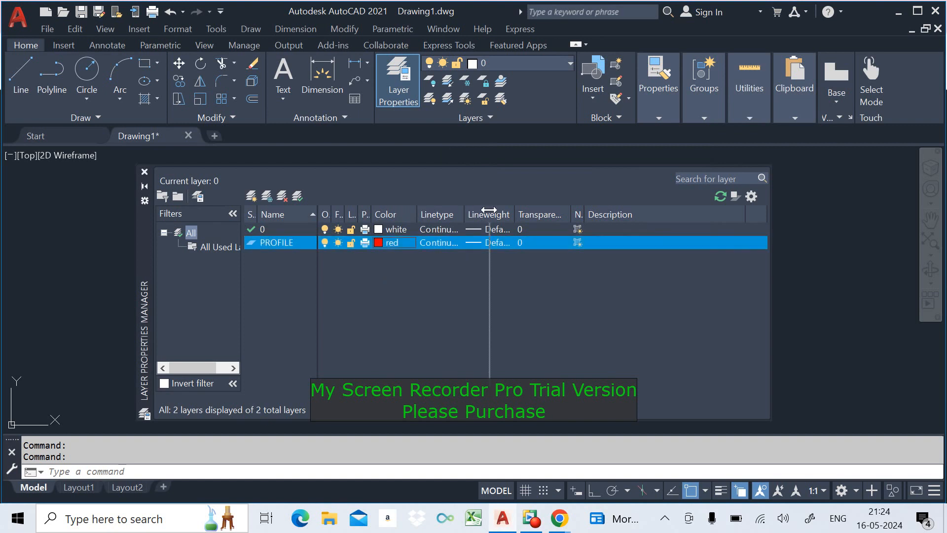
{"action": "left_click", "coordinate": [450, 242]}
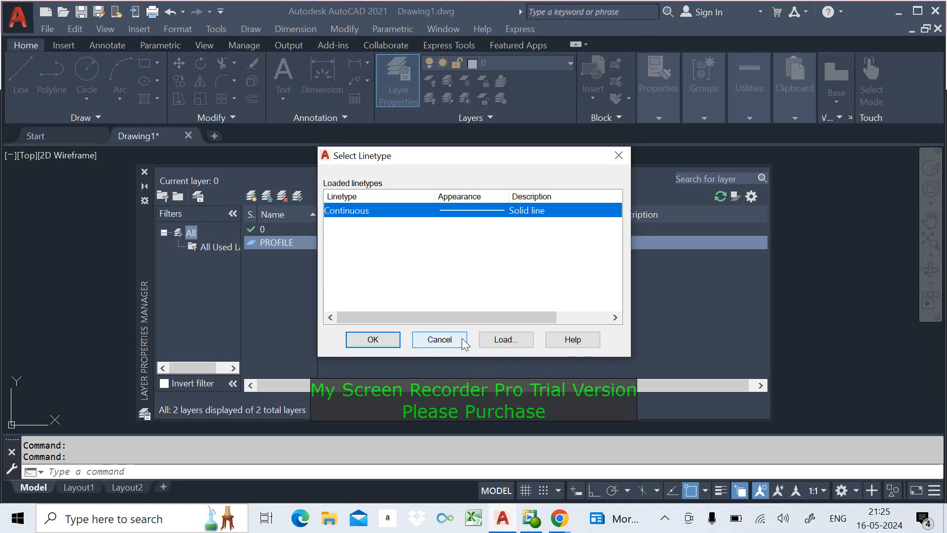
{"action": "left_click", "coordinate": [501, 340]}
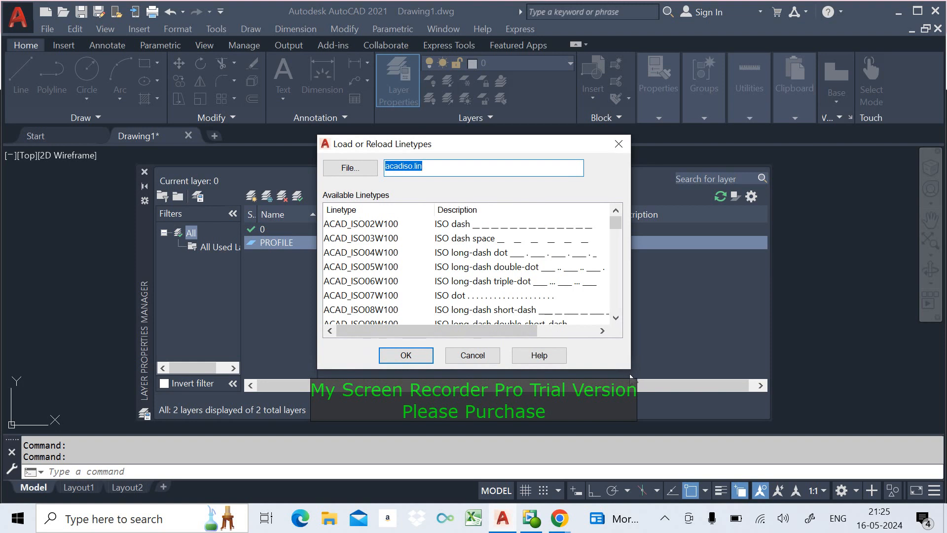
{"action": "left_click_drag", "start_coordinate": [628, 368], "coordinate": [730, 500]}
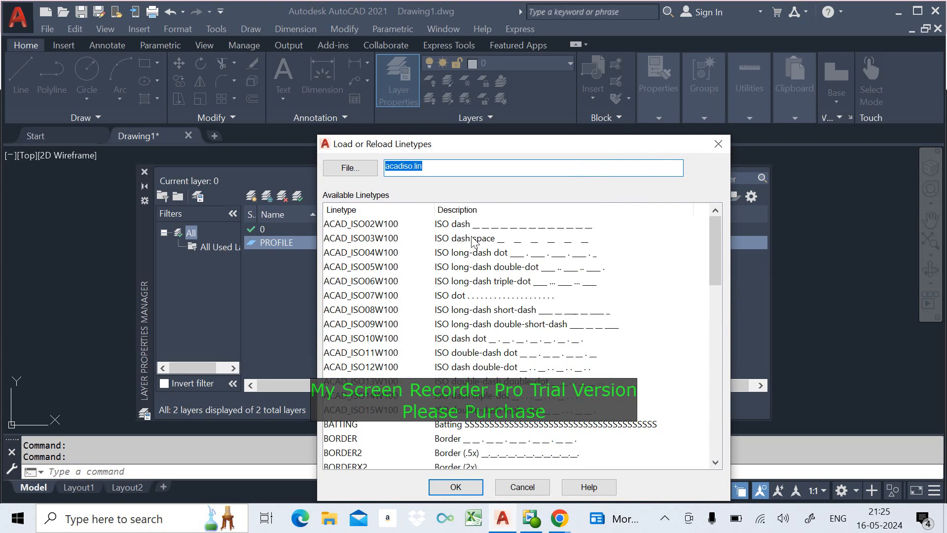
{"action": "scroll", "coordinate": [543, 350], "scroll_direction": "down", "scroll_amount": 10}
{"action": "scroll", "coordinate": [375, 320], "scroll_direction": "up", "scroll_amount": 15}
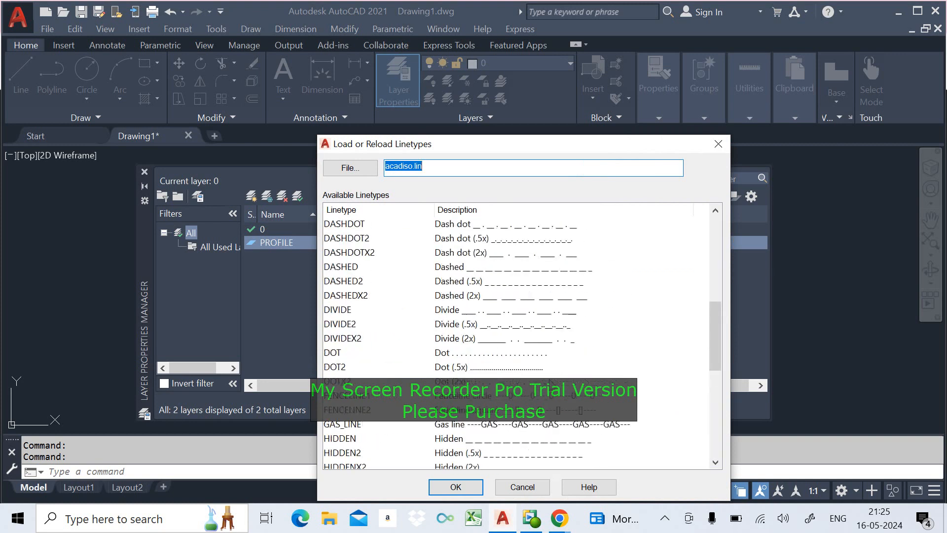
{"action": "left_click", "coordinate": [365, 170]}
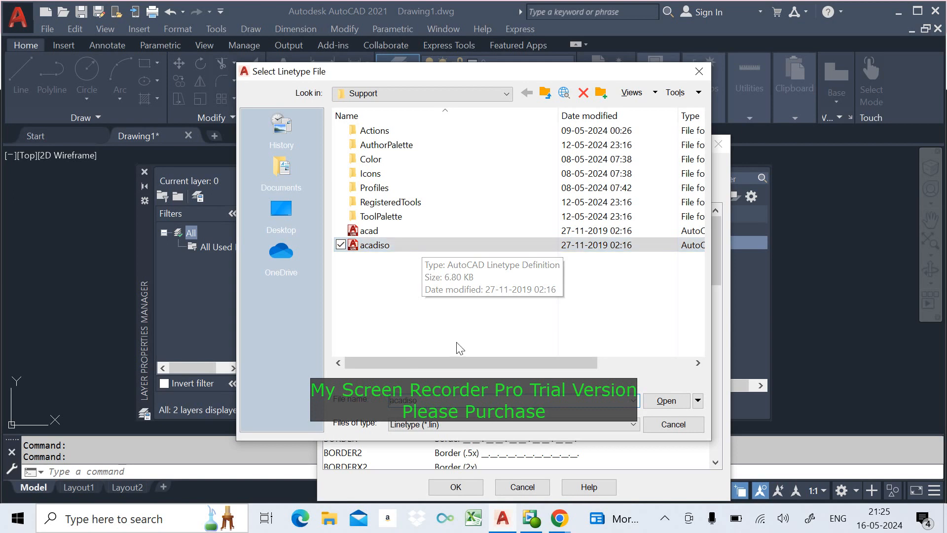
{"action": "left_click", "coordinate": [667, 402]}
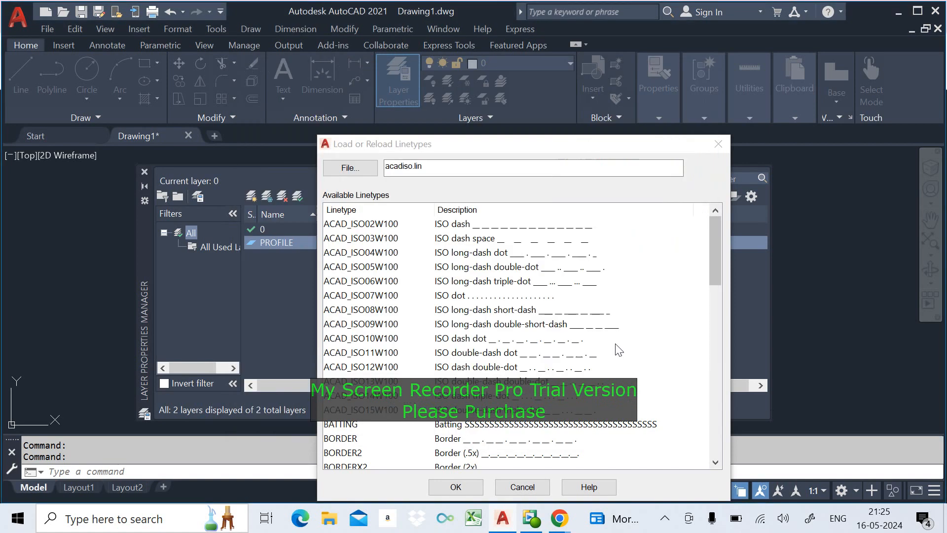
{"action": "left_click", "coordinate": [455, 487]}
{"action": "left_click", "coordinate": [427, 209]}
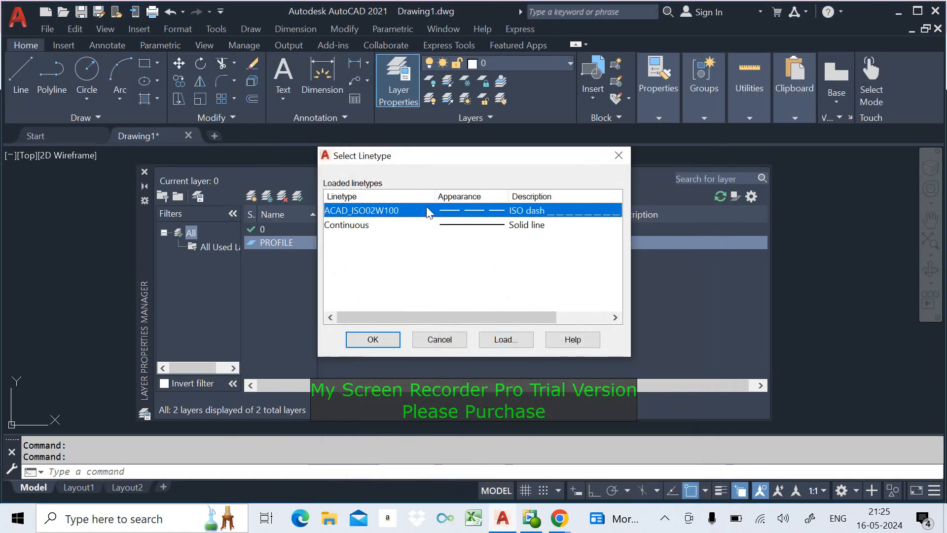
{"action": "left_click", "coordinate": [388, 338]}
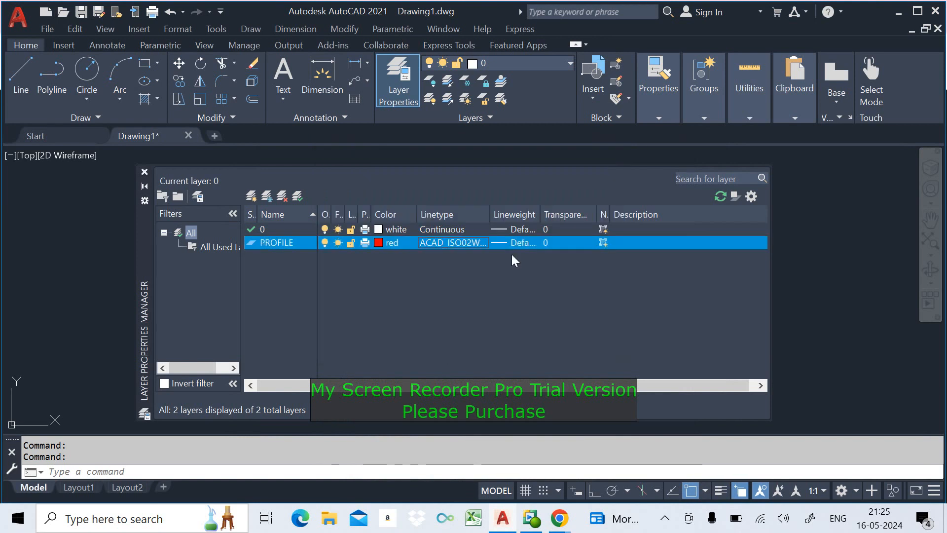
Widen the layer list's linetype and lineweight columns and set the PROFILE layer's lineweight to 0.30 mm
{"action": "left_click_drag", "start_coordinate": [491, 220], "coordinate": [627, 215]}
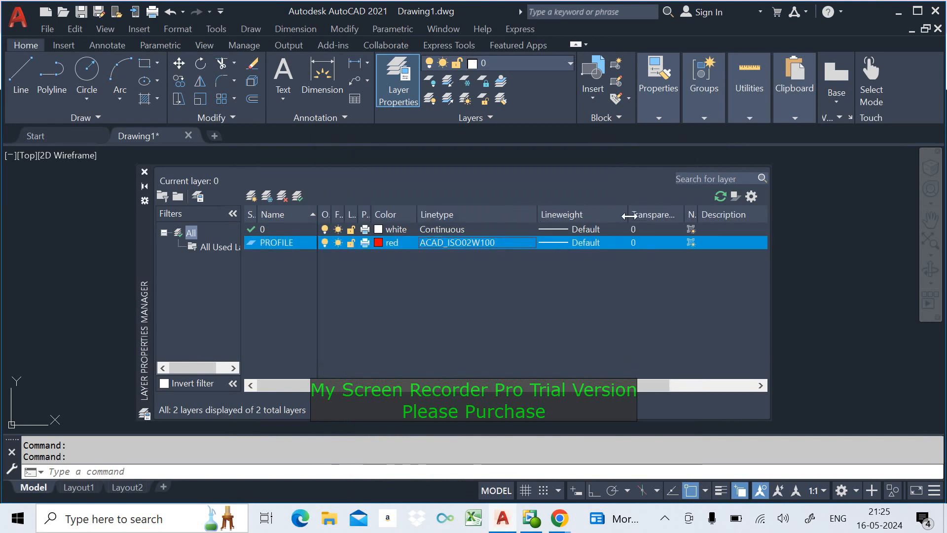
{"action": "left_click", "coordinate": [571, 244]}
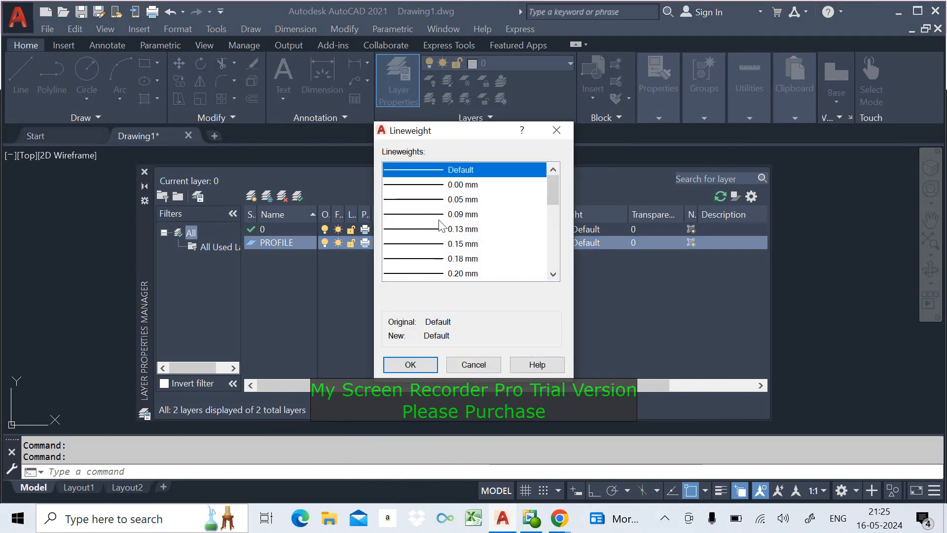
{"action": "scroll", "coordinate": [479, 207], "scroll_direction": "down", "scroll_amount": 5}
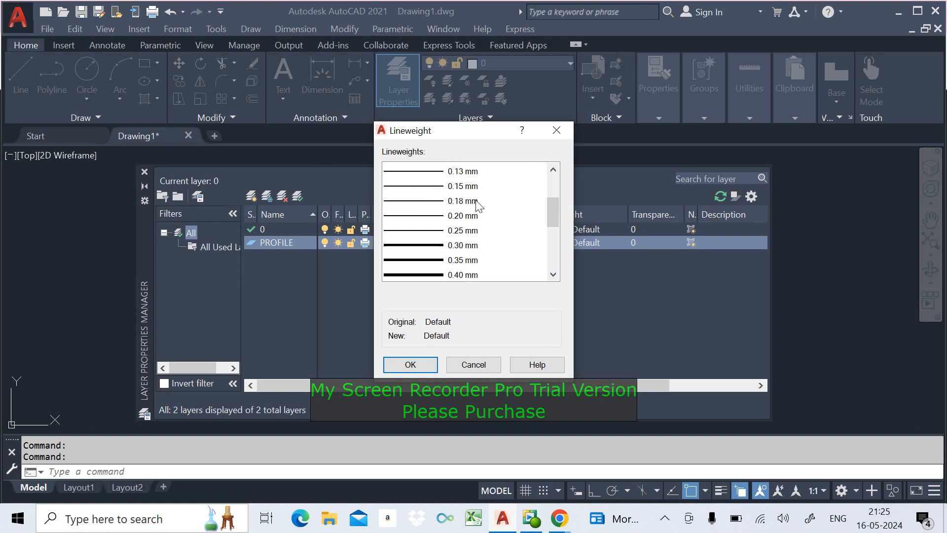
{"action": "scroll", "coordinate": [478, 206], "scroll_direction": "up", "scroll_amount": 2}
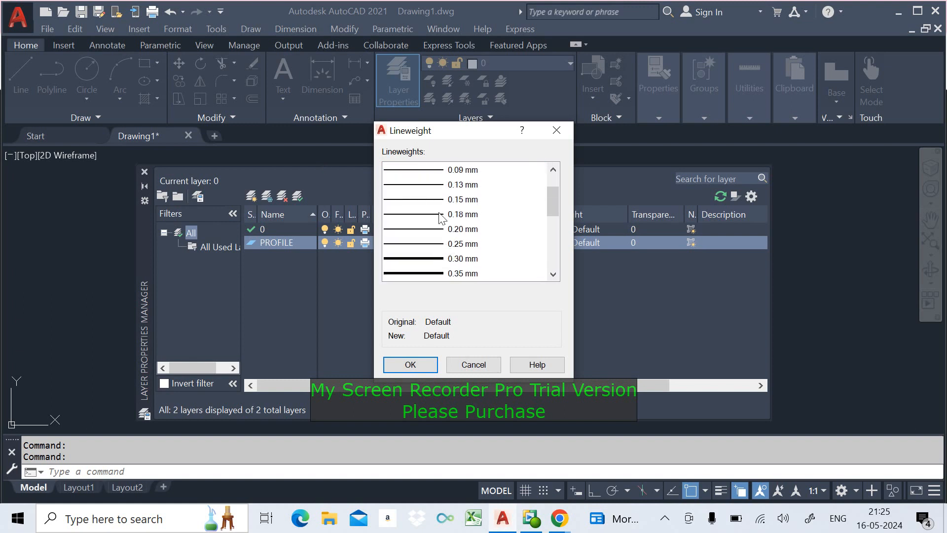
{"action": "scroll", "coordinate": [447, 209], "scroll_direction": "up", "scroll_amount": 1}
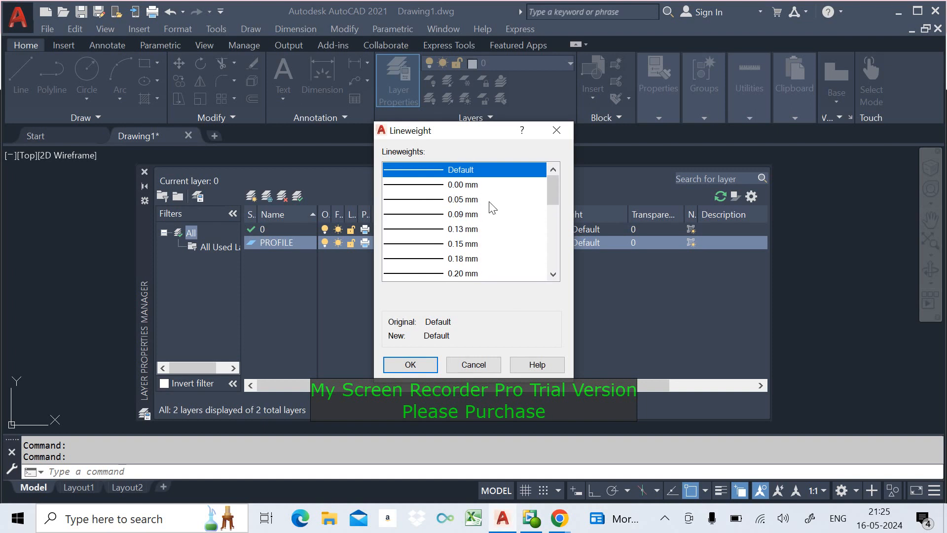
{"action": "scroll", "coordinate": [441, 265], "scroll_direction": "down", "scroll_amount": 1}
{"action": "left_click", "coordinate": [434, 258]}
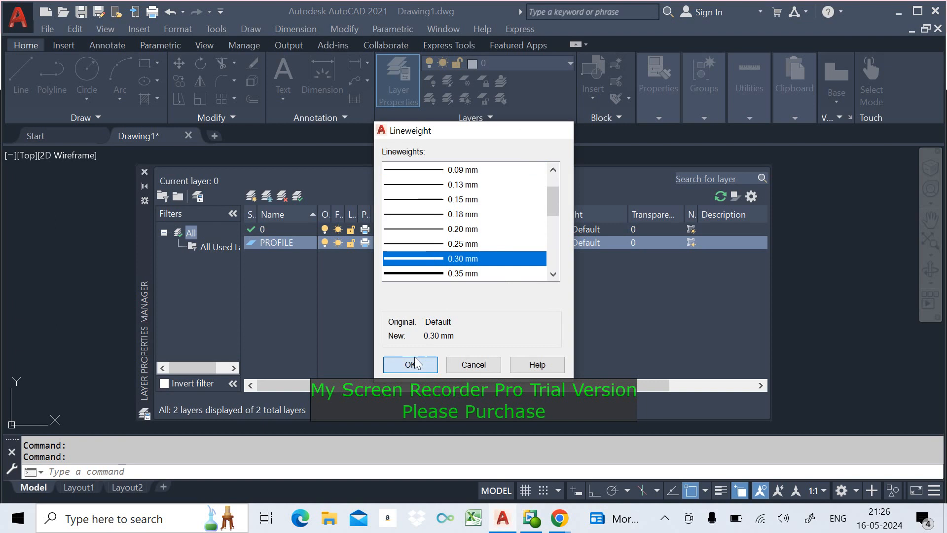
{"action": "left_click", "coordinate": [415, 363]}
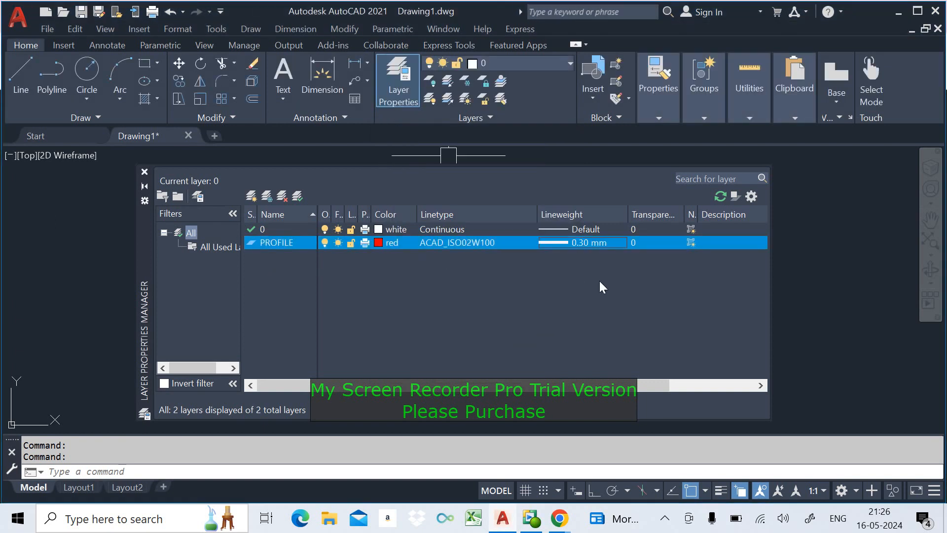
Create a new layer named DIM and set its color to green
{"action": "left_click", "coordinate": [251, 196]}
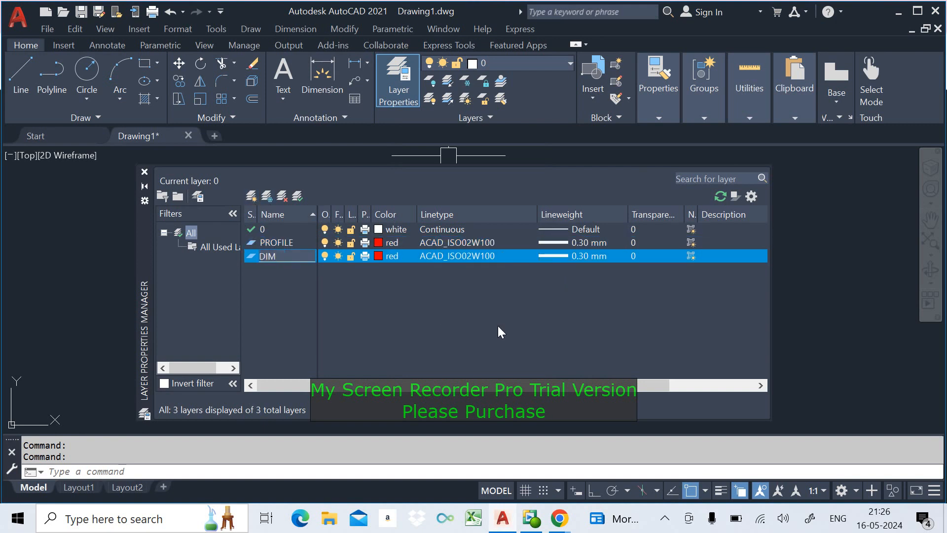
{"action": "left_click", "coordinate": [389, 256]}
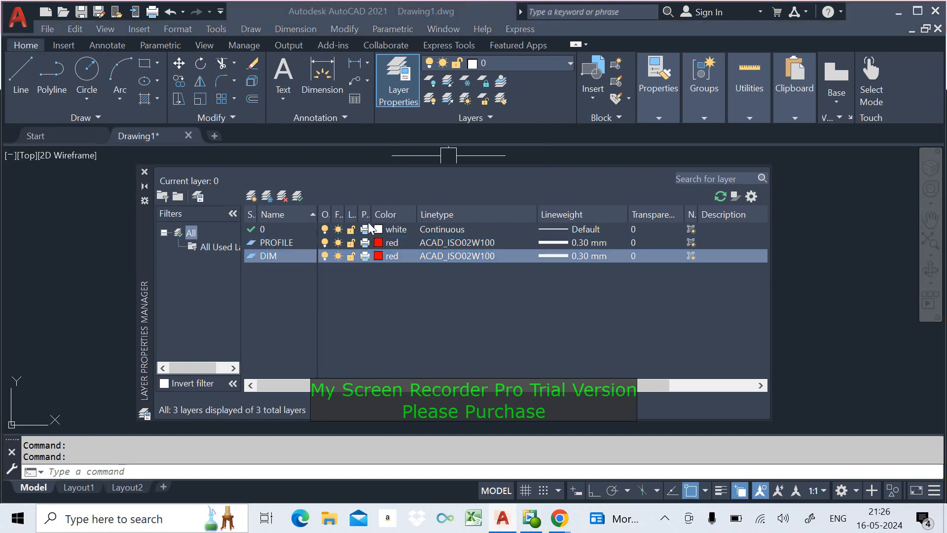
{"action": "left_click", "coordinate": [510, 252]}
{"action": "left_click", "coordinate": [582, 339]}
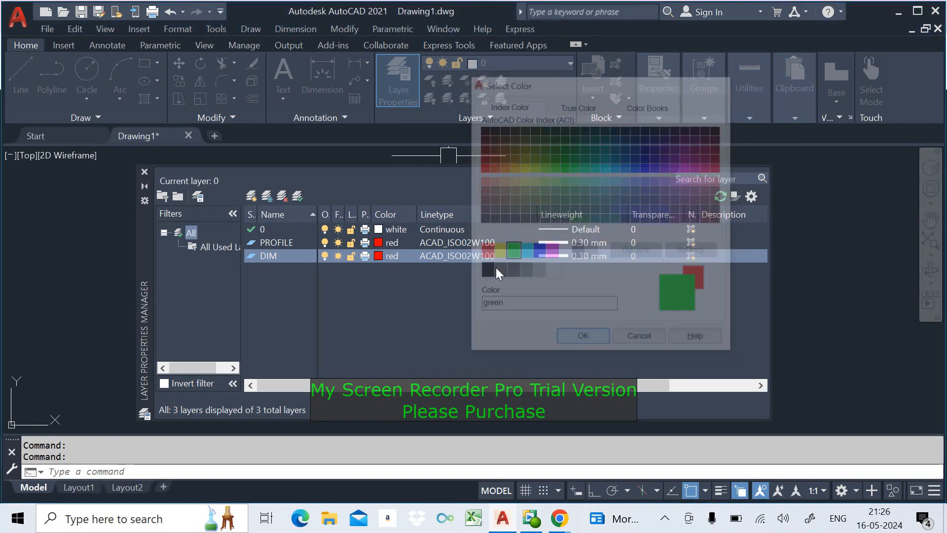
Assign the Continuous linetype and the Default lineweight to the DIM layer
{"action": "left_click", "coordinate": [458, 255]}
{"action": "left_click", "coordinate": [424, 224]}
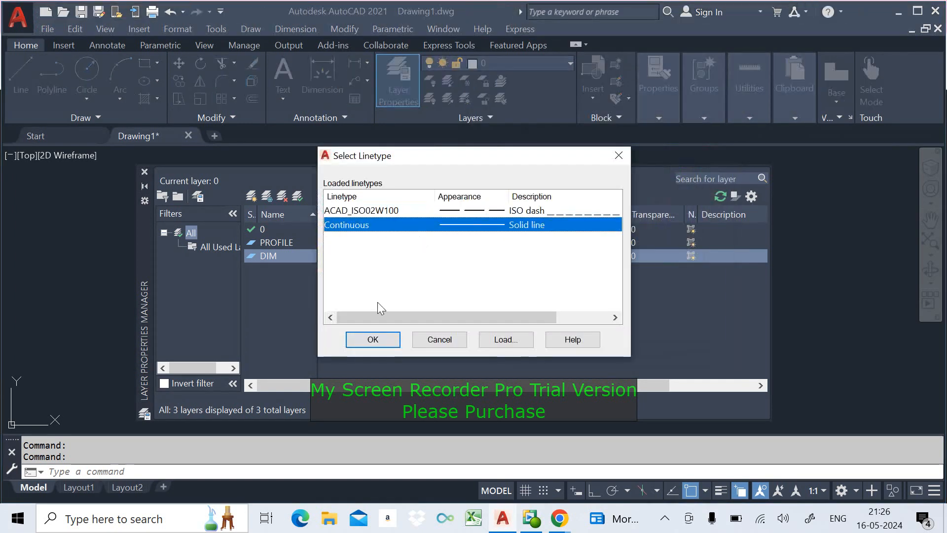
{"action": "left_click", "coordinate": [359, 341]}
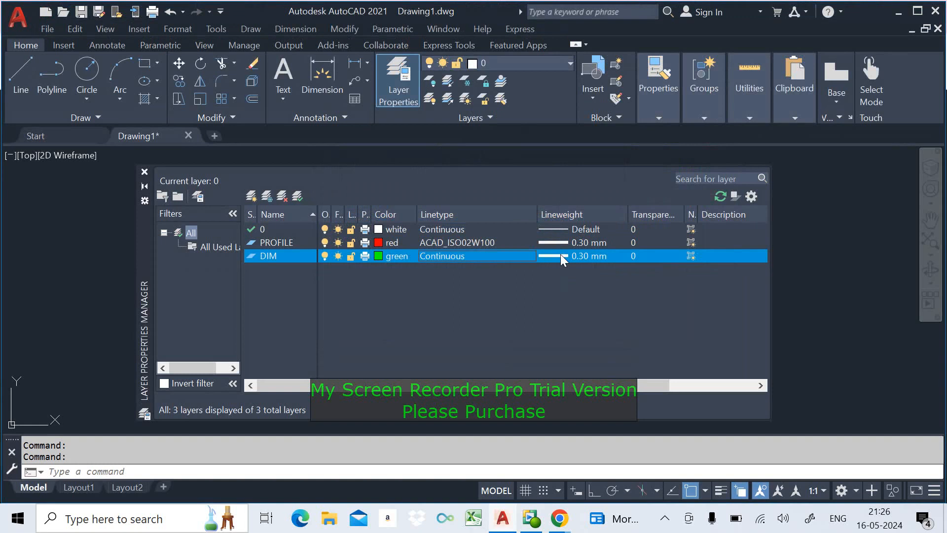
{"action": "left_click", "coordinate": [562, 257]}
{"action": "scroll", "coordinate": [442, 199], "scroll_direction": "up", "scroll_amount": 1}
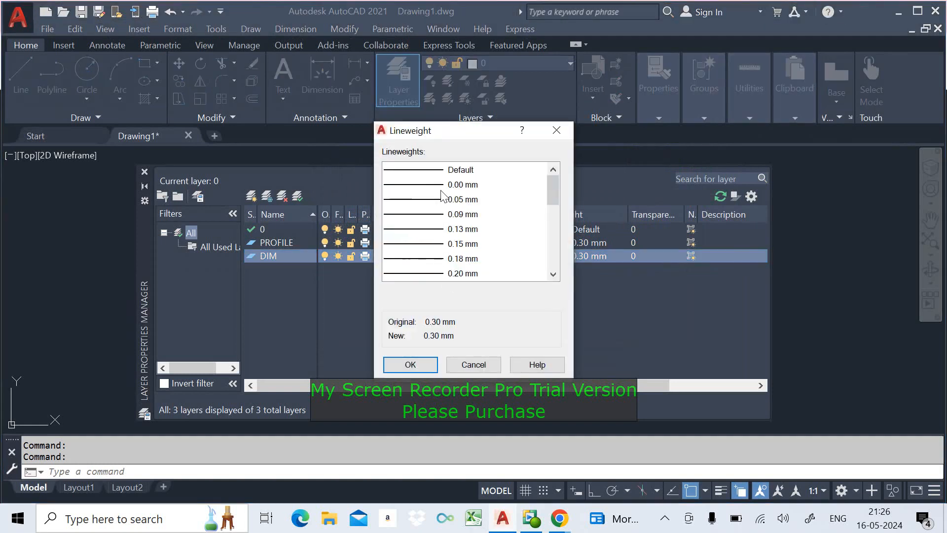
{"action": "left_click", "coordinate": [441, 171]}
{"action": "left_click", "coordinate": [410, 365]}
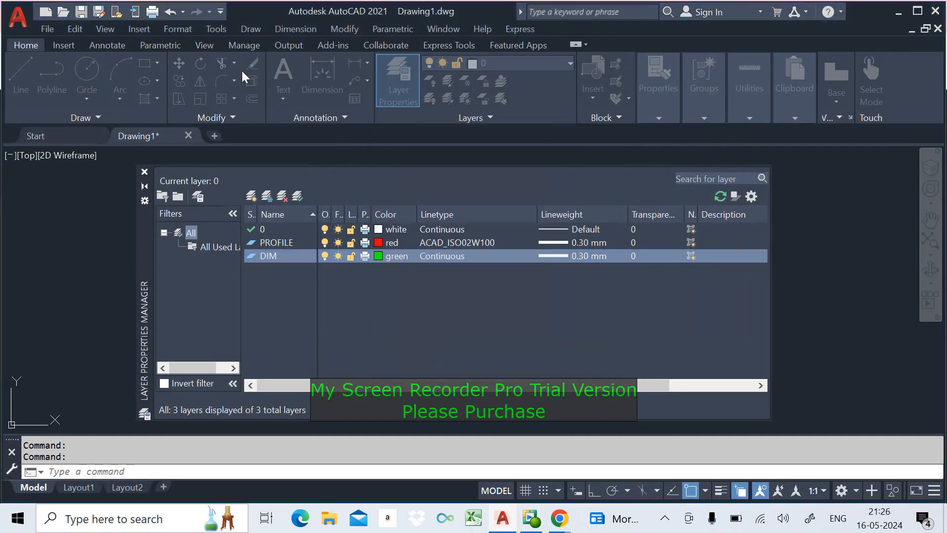
Check the default lineweight in the drawing's lineweight settings and close the layer manager
{"action": "left_click", "coordinate": [178, 29]}
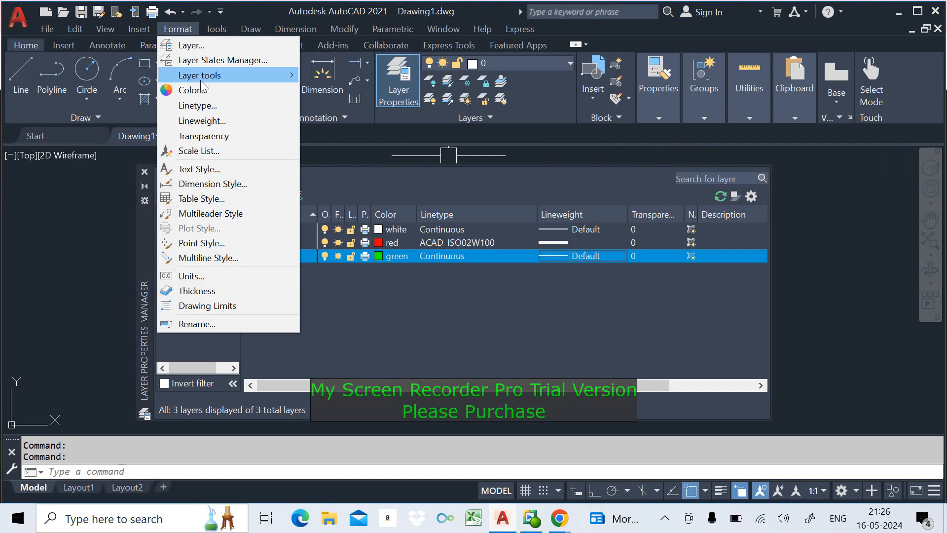
{"action": "left_click", "coordinate": [211, 120]}
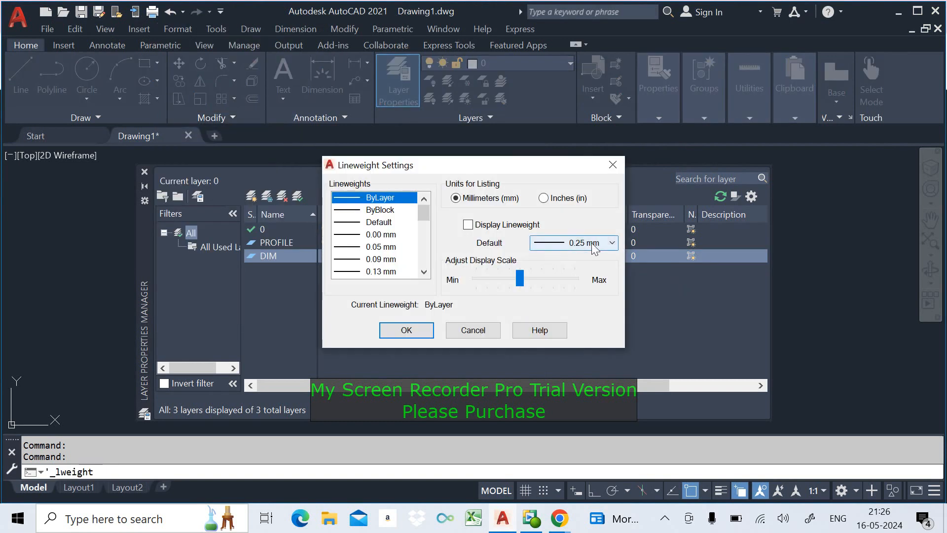
{"action": "left_click", "coordinate": [407, 330]}
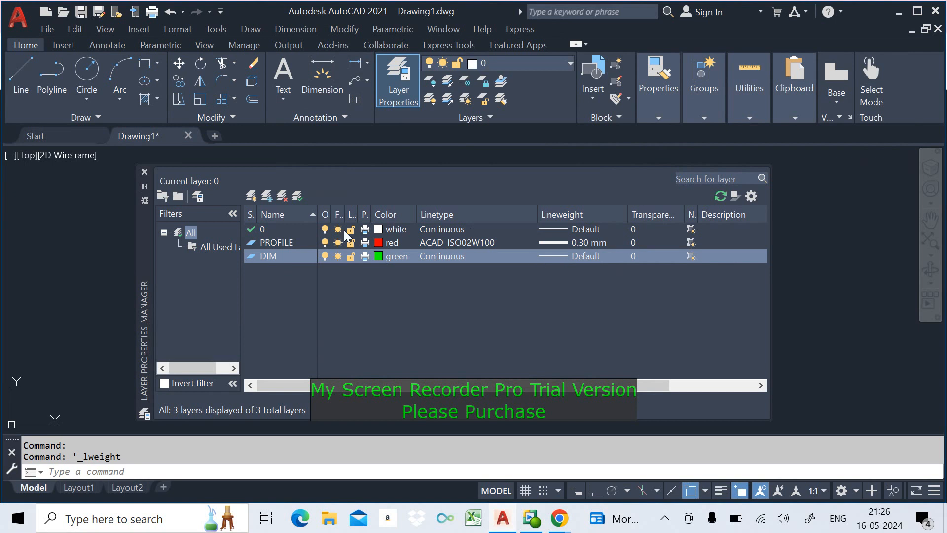
{"action": "left_click", "coordinate": [144, 172]}
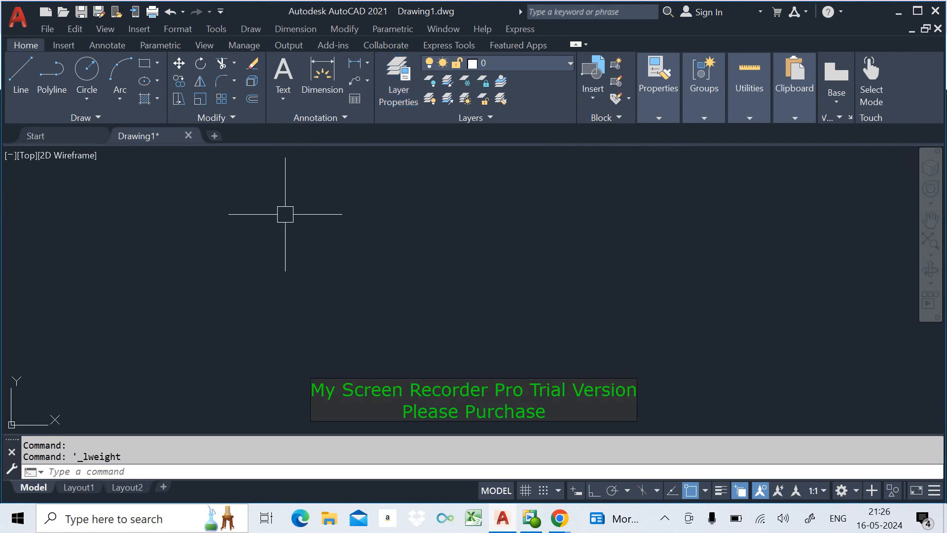
View the list of available layers and the current object color, lineweight and linetype properties
{"action": "left_click", "coordinate": [533, 66]}
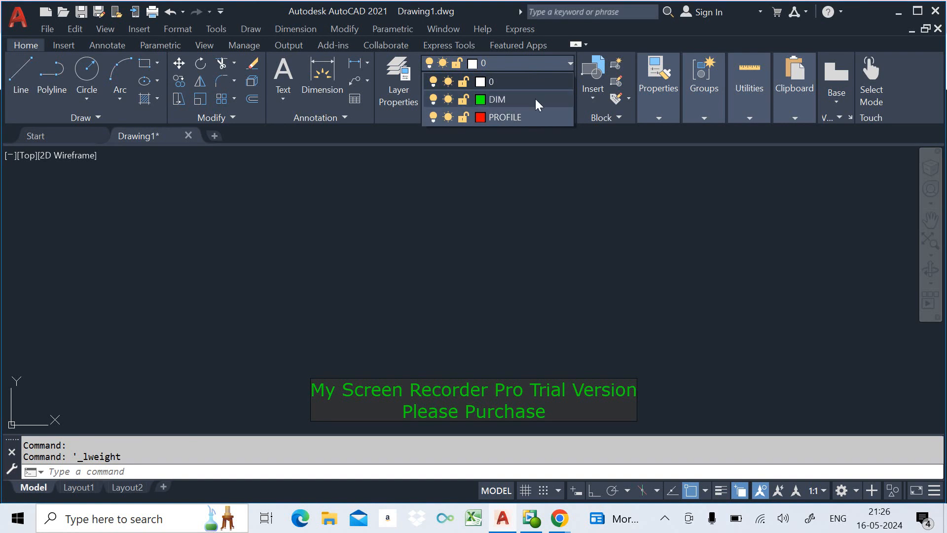
{"action": "left_click", "coordinate": [695, 186]}
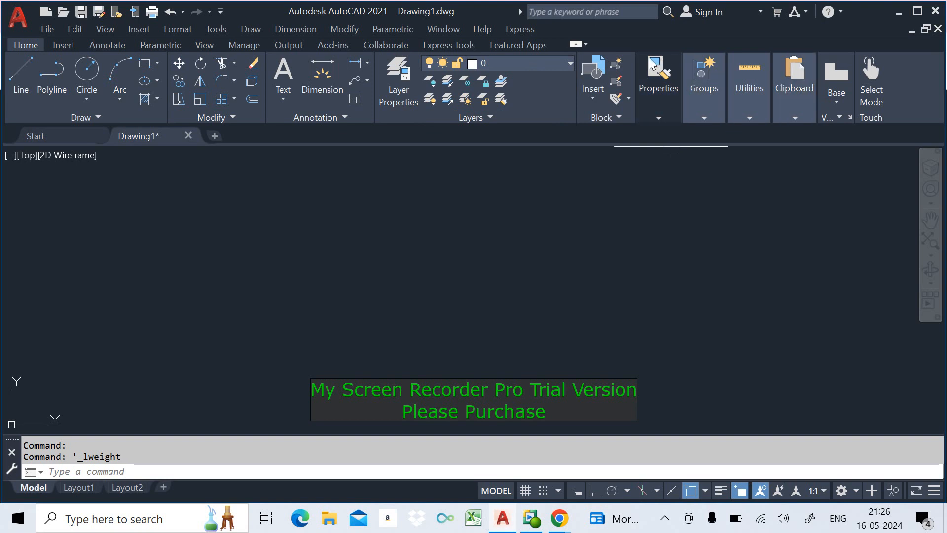
{"action": "left_click", "coordinate": [656, 107]}
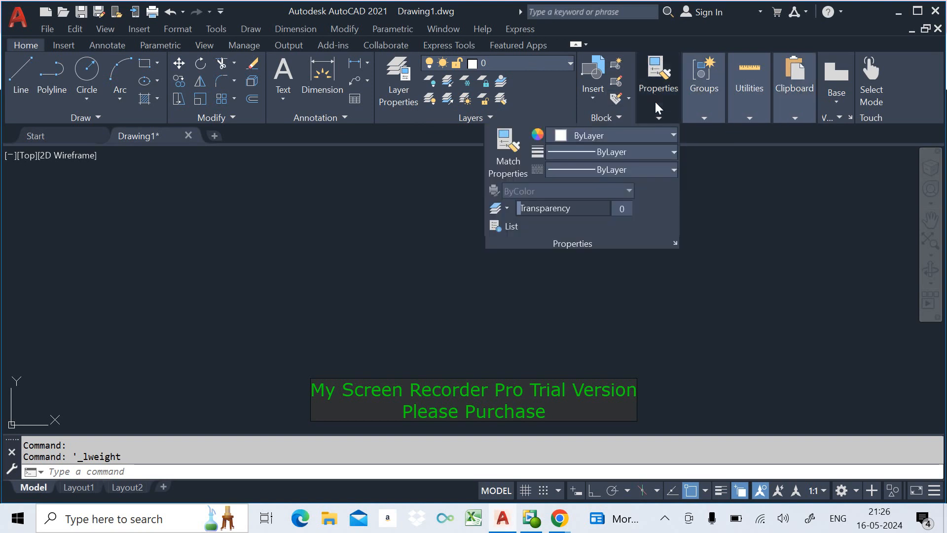
{"action": "left_click", "coordinate": [786, 158]}
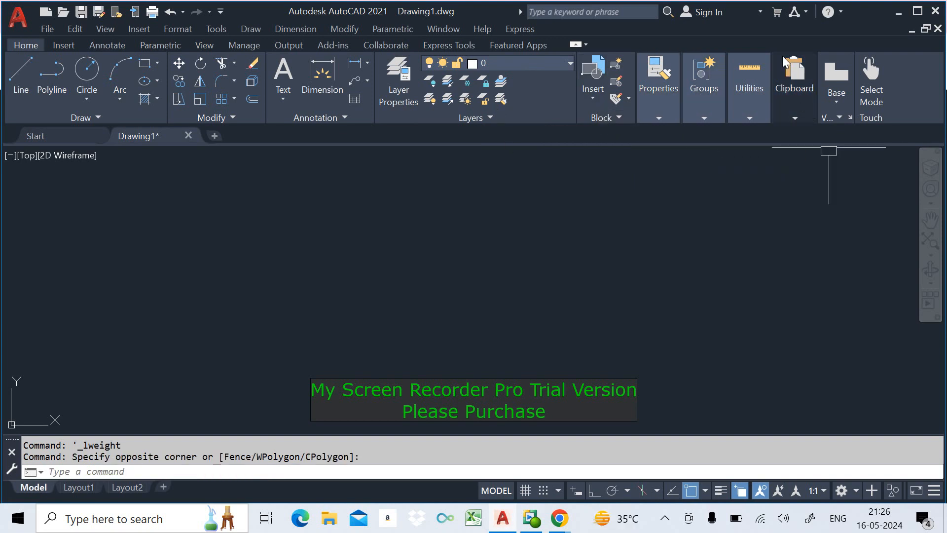
Float the Clipboard and Utilities panels off the ribbon and return each of them to it
{"action": "mouse_move", "coordinate": [784, 61]}
{"action": "left_mouse_down"}
{"action": "mouse_move", "coordinate": [791, 230]}
{"action": "mouse_move", "coordinate": [828, 284]}
{"action": "mouse_move", "coordinate": [833, 231]}
{"action": "left_mouse_up"}
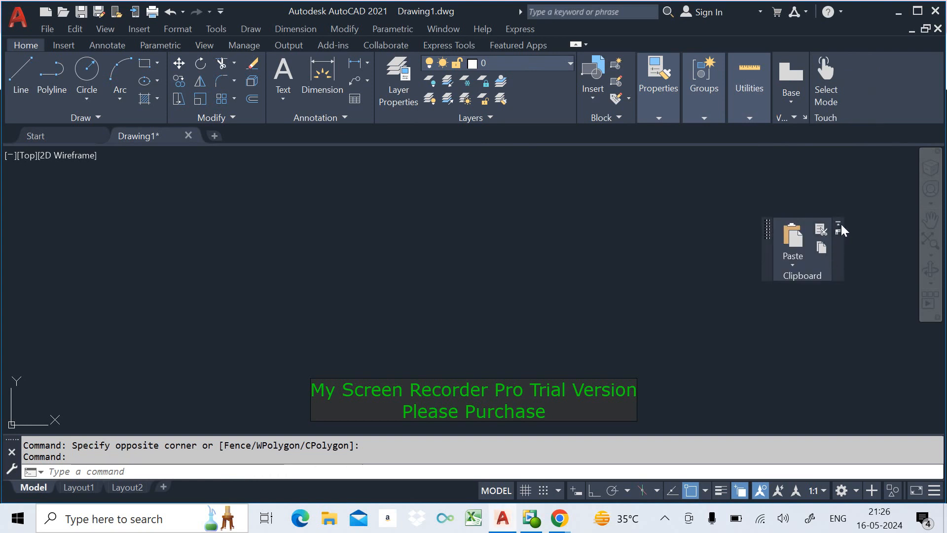
{"action": "left_click", "coordinate": [839, 227]}
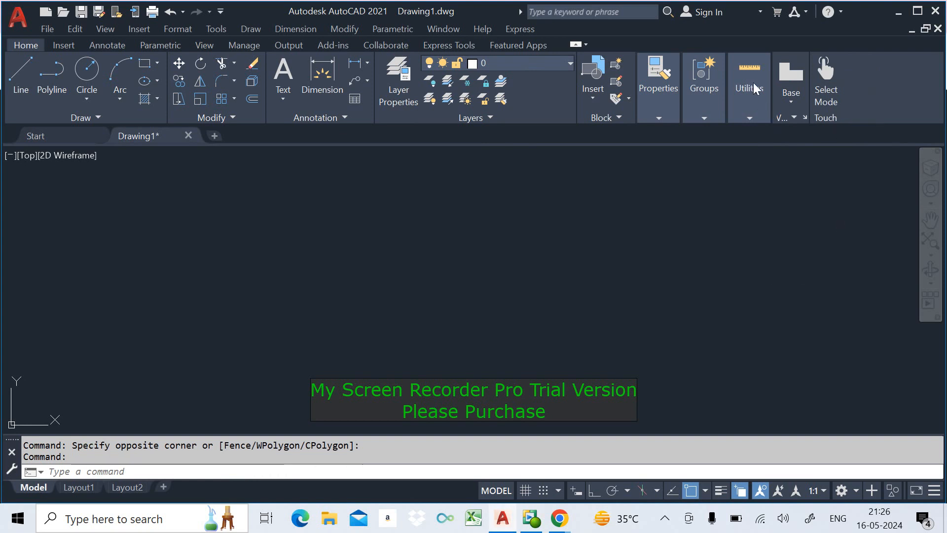
{"action": "left_click_drag", "start_coordinate": [754, 87], "coordinate": [755, 247]}
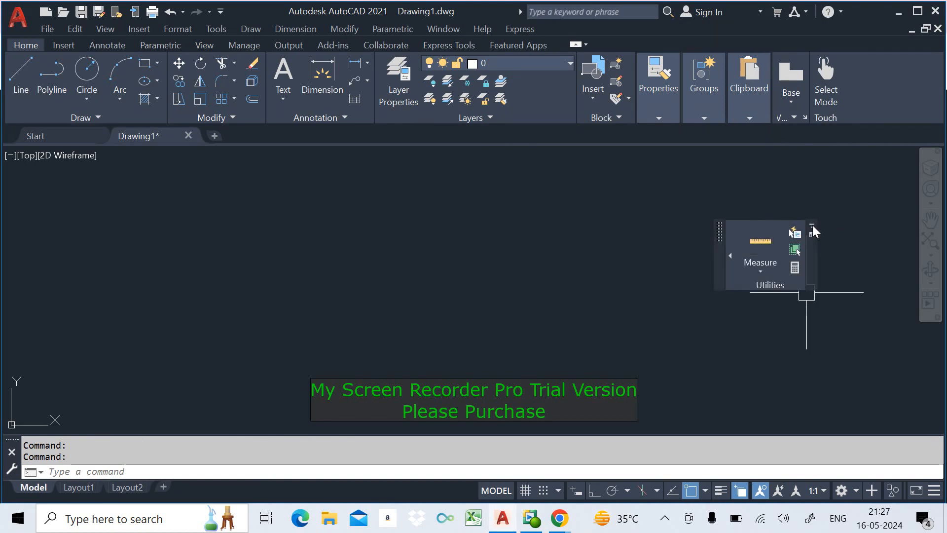
{"action": "left_click", "coordinate": [812, 229]}
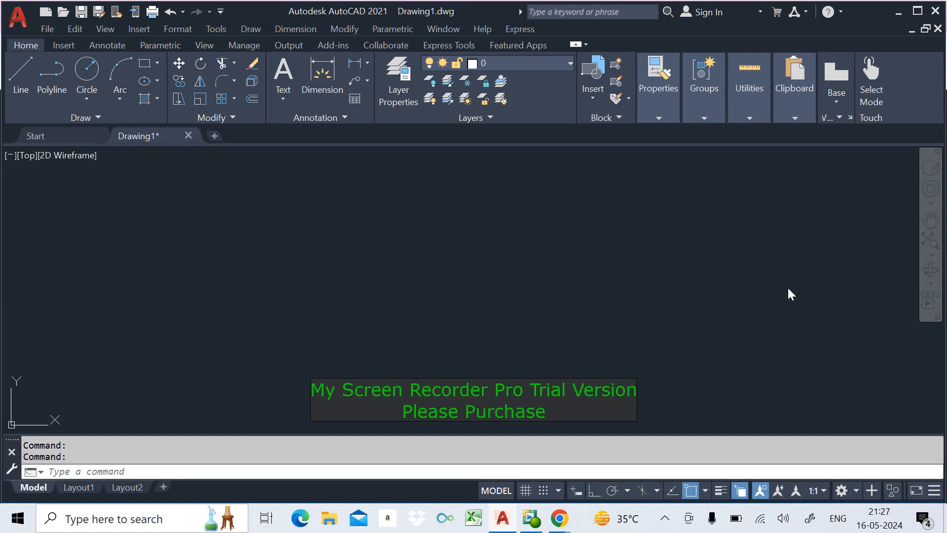
{"action": "left_click", "coordinate": [795, 89]}
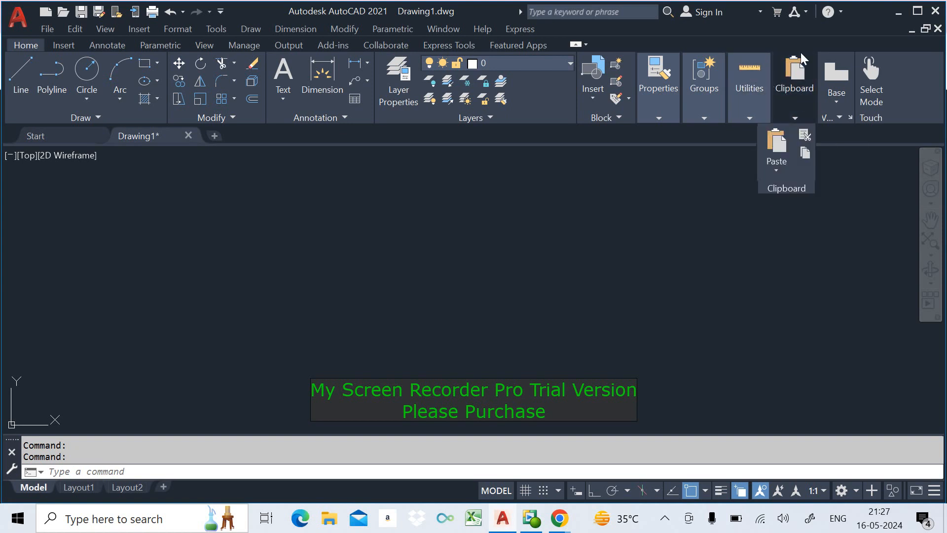
{"action": "mouse_move", "coordinate": [796, 81]}
{"action": "left_mouse_down"}
{"action": "mouse_move", "coordinate": [803, 237]}
{"action": "mouse_move", "coordinate": [822, 234]}
{"action": "left_mouse_up"}
{"action": "mouse_move", "coordinate": [833, 241]}
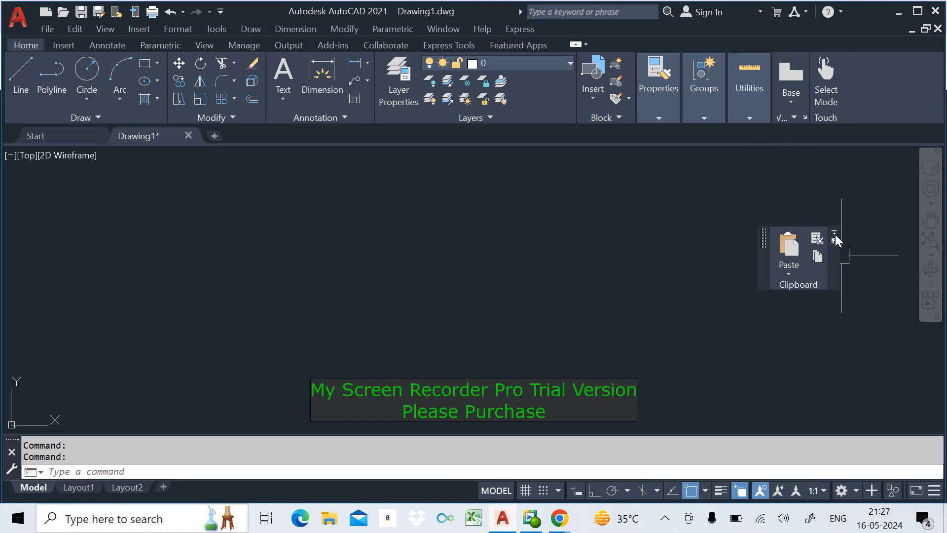
{"action": "left_click", "coordinate": [835, 238]}
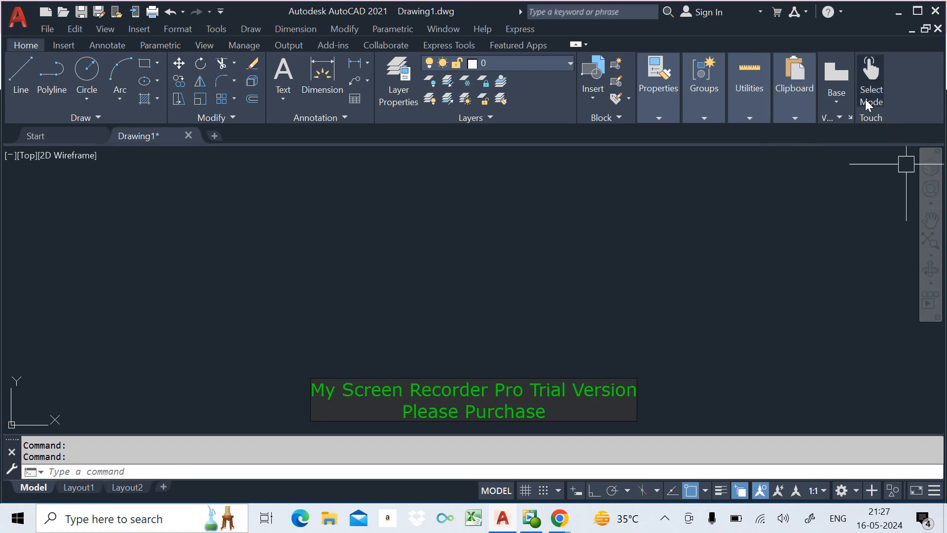
Hide the Utilities and Clipboard panels from the Home ribbon to make room for the Properties panel
{"action": "right_click", "coordinate": [787, 69]}
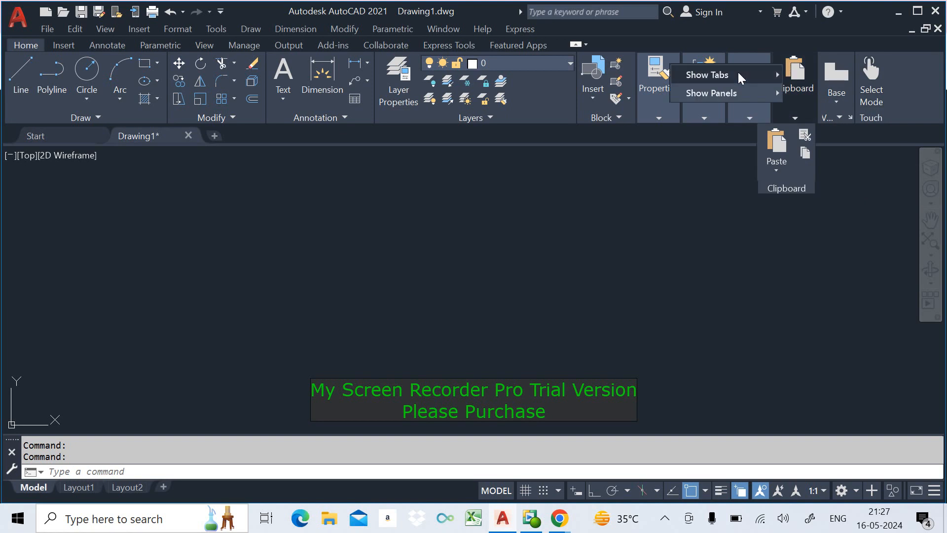
{"action": "mouse_move", "coordinate": [740, 77]}
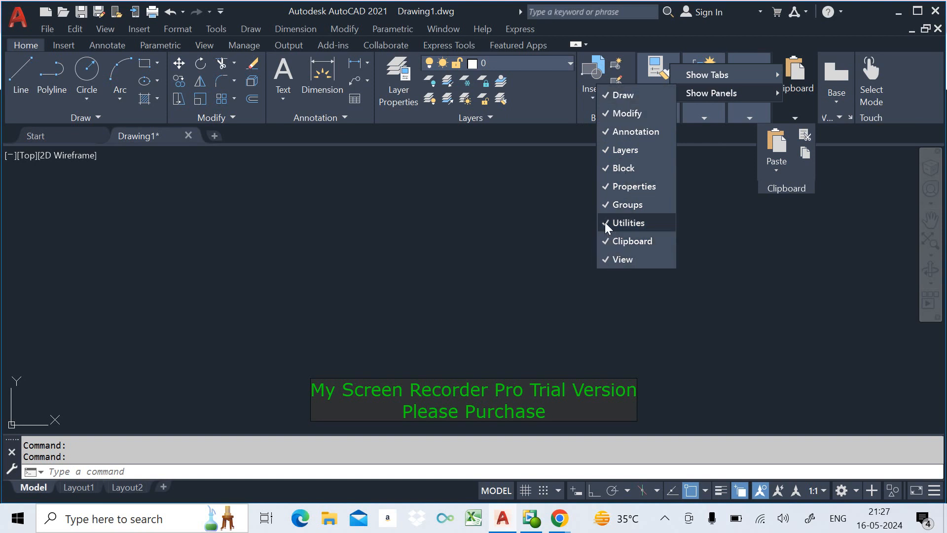
{"action": "left_click", "coordinate": [623, 222]}
{"action": "right_click", "coordinate": [749, 99]}
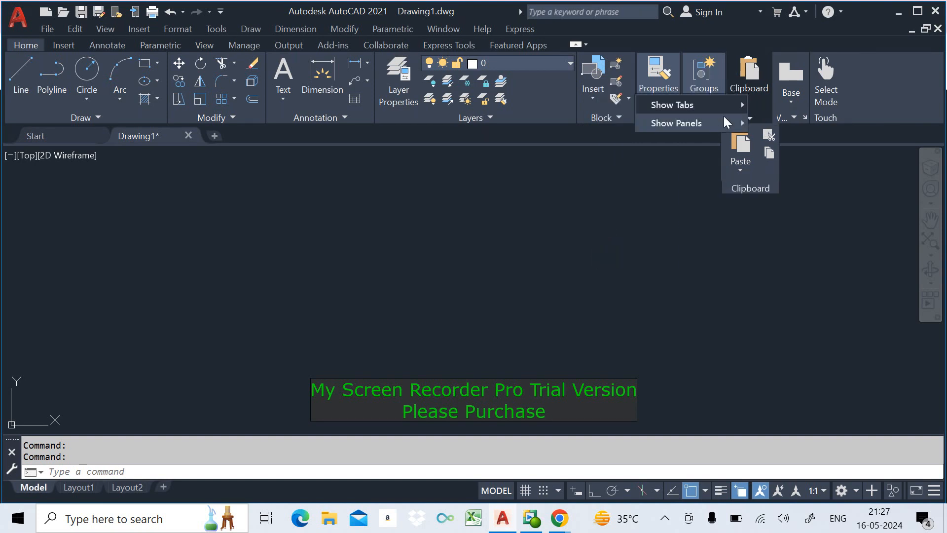
{"action": "mouse_move", "coordinate": [676, 123]}
{"action": "left_click", "coordinate": [579, 272]}
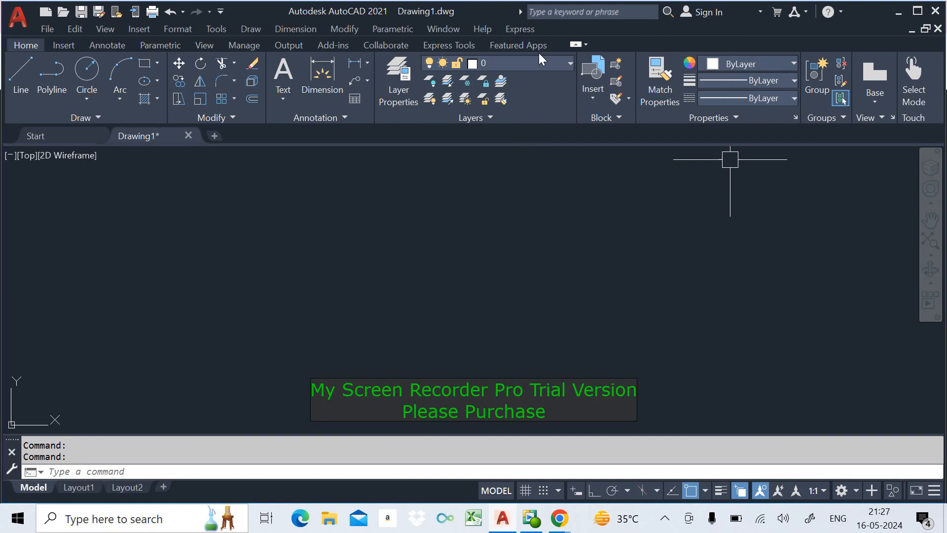
Make PROFILE the current layer
{"action": "left_click", "coordinate": [525, 65]}
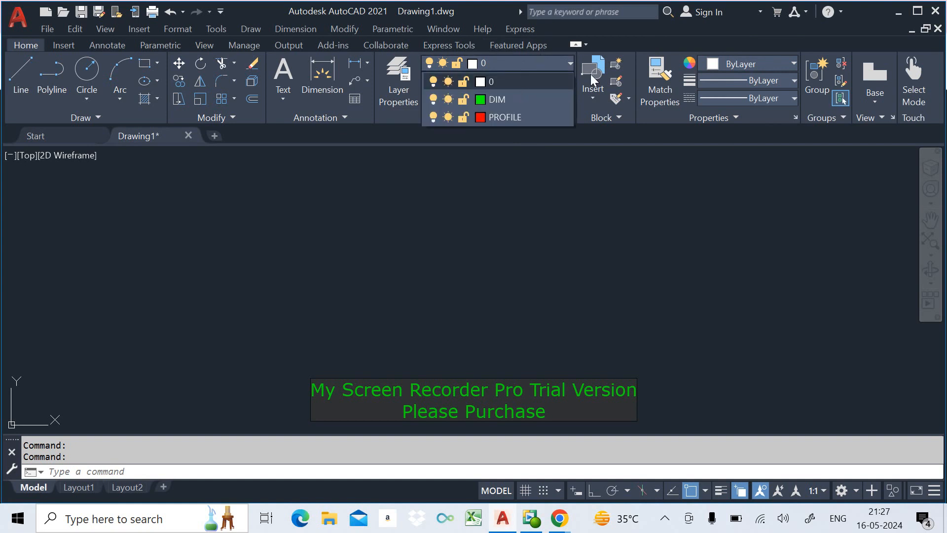
{"action": "left_click", "coordinate": [526, 117]}
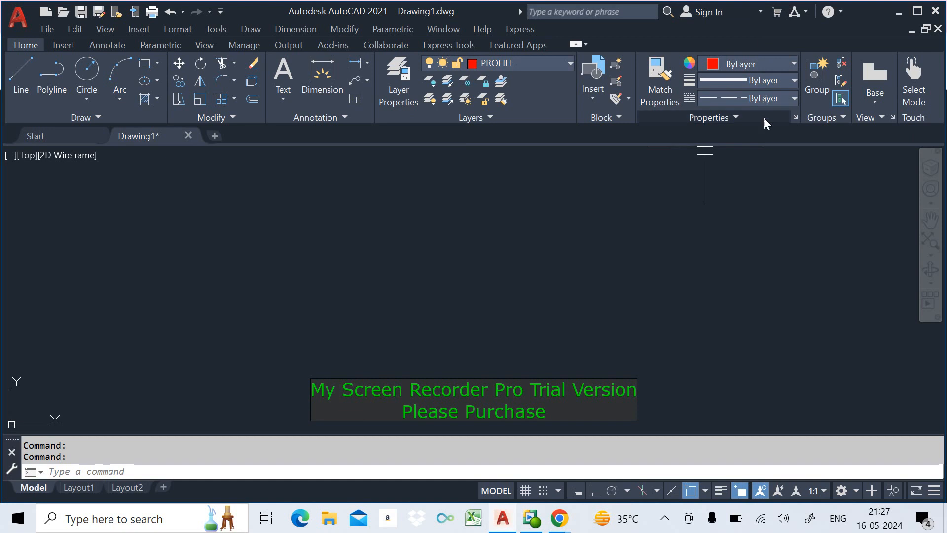
Switch the current layer to 0 and DIM in turn, and return it to PROFILE
{"action": "left_click", "coordinate": [527, 71]}
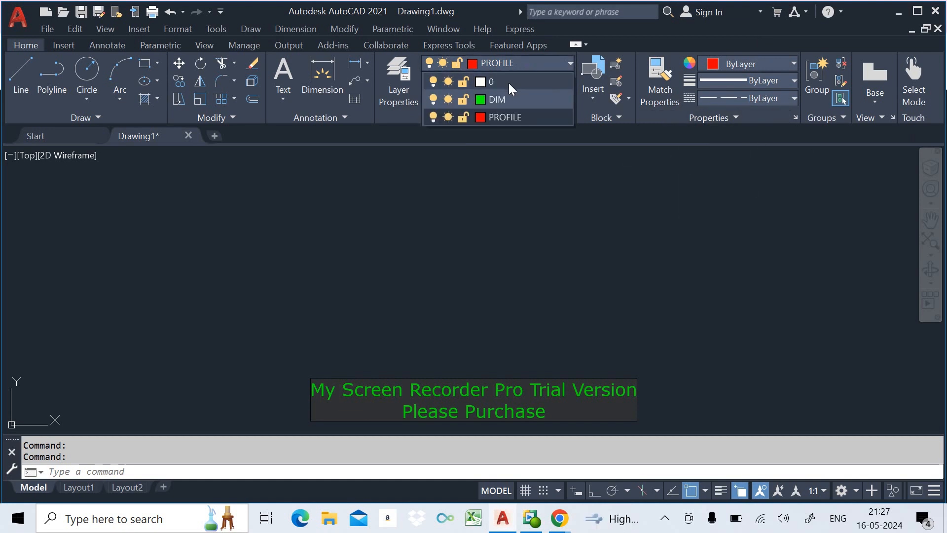
{"action": "left_click", "coordinate": [508, 82]}
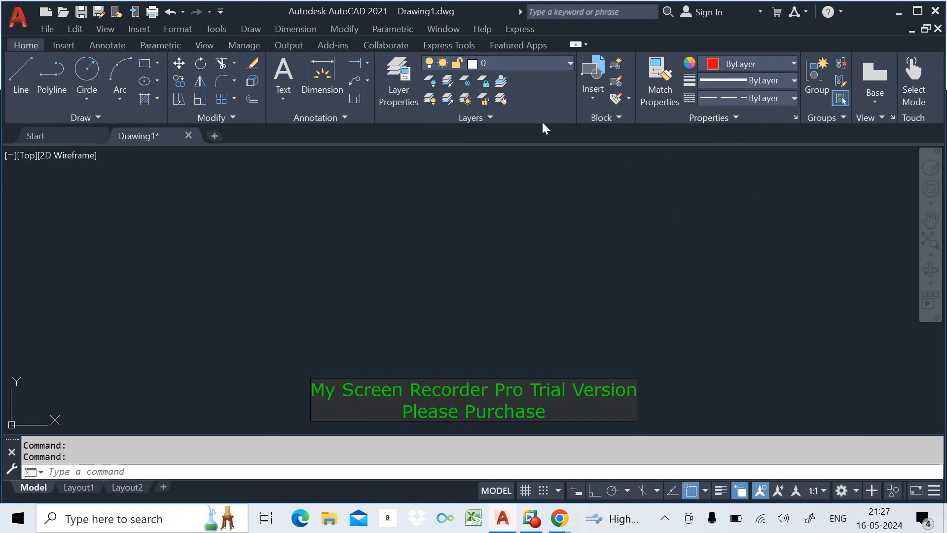
{"action": "left_click", "coordinate": [488, 62]}
{"action": "left_click", "coordinate": [499, 100]}
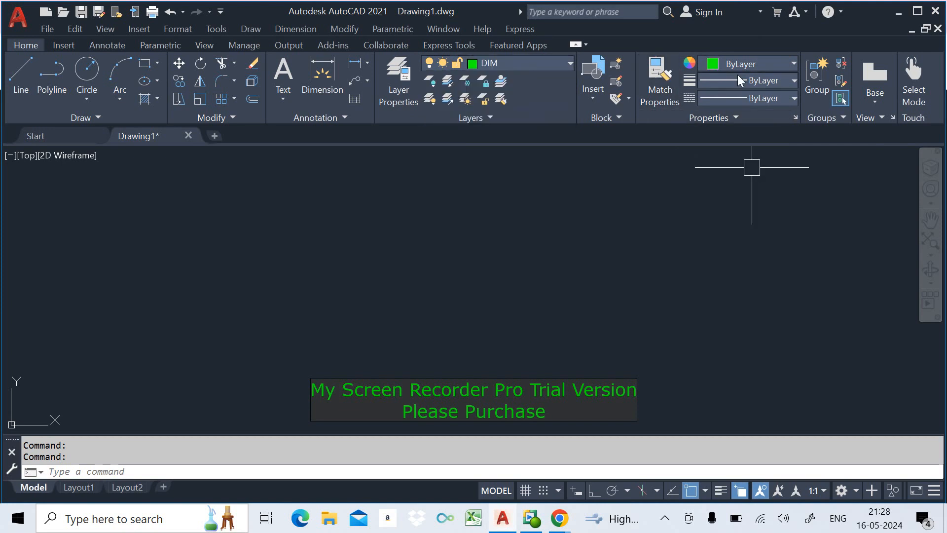
{"action": "left_click", "coordinate": [560, 68]}
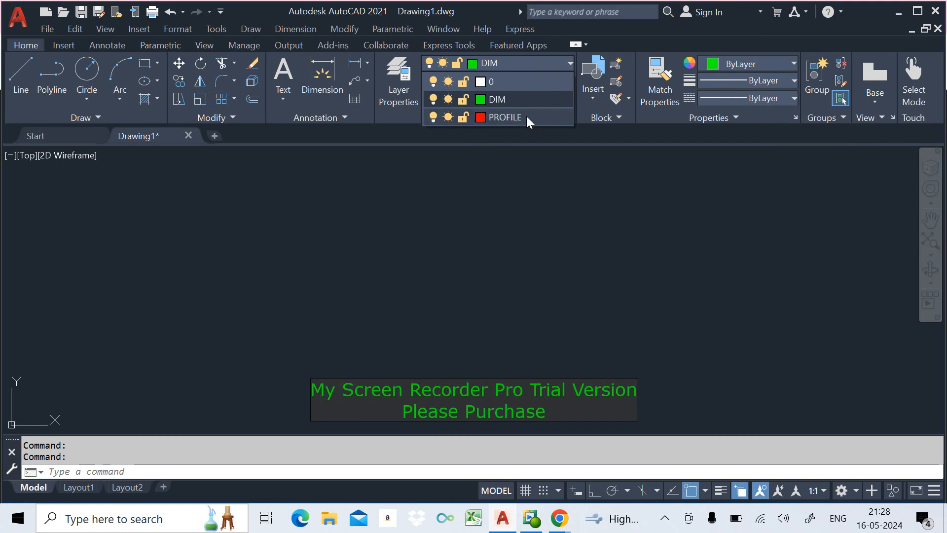
{"action": "left_click", "coordinate": [504, 117]}
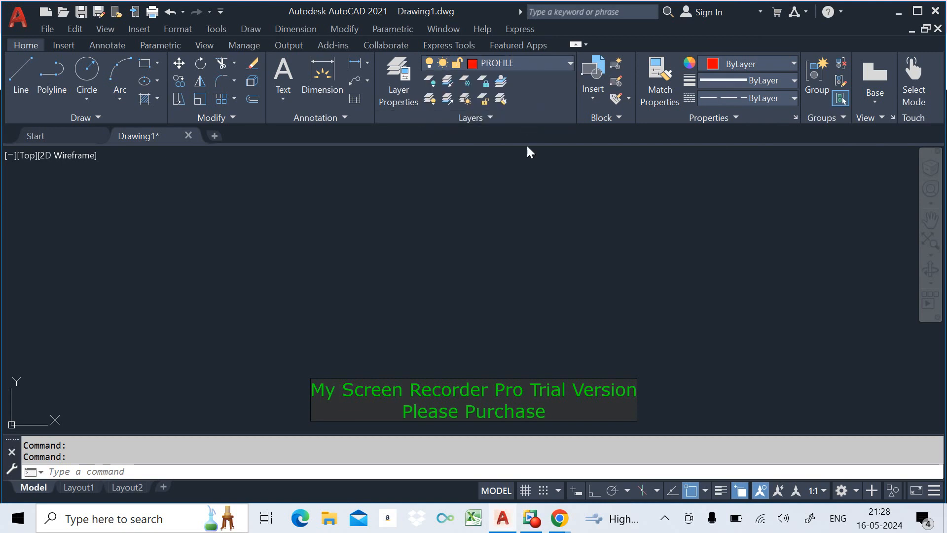
Draw a rectangle about 101 units wide on the PROFILE layer and a circle of about 16.5 radius inside it
{"action": "left_click", "coordinate": [361, 226]}
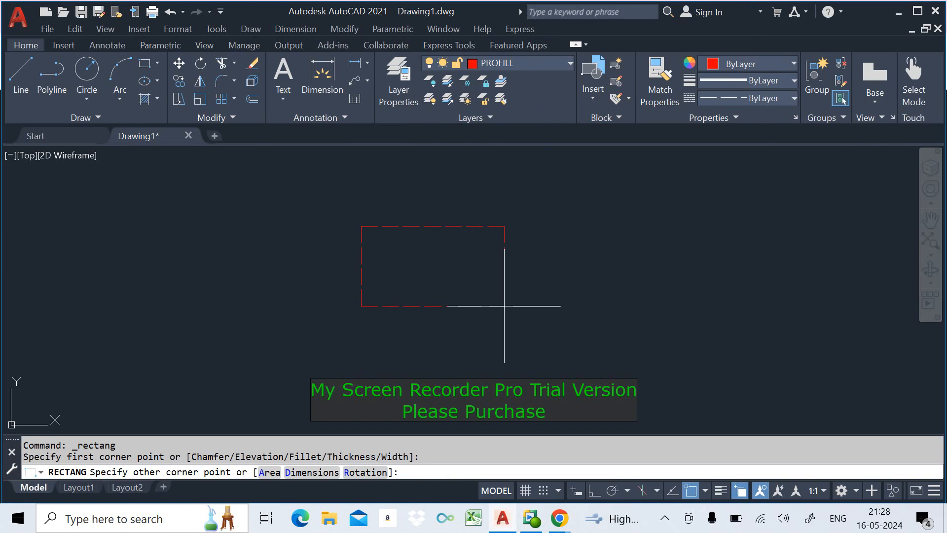
{"action": "left_click", "coordinate": [504, 306]}
{"action": "left_click", "coordinate": [87, 79]}
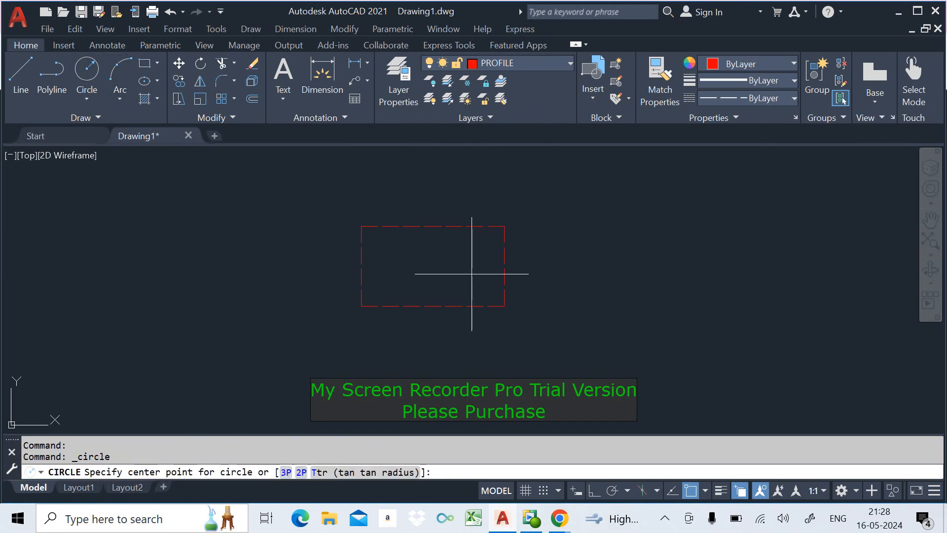
{"action": "left_click", "coordinate": [430, 271]}
{"action": "left_click", "coordinate": [431, 294]}
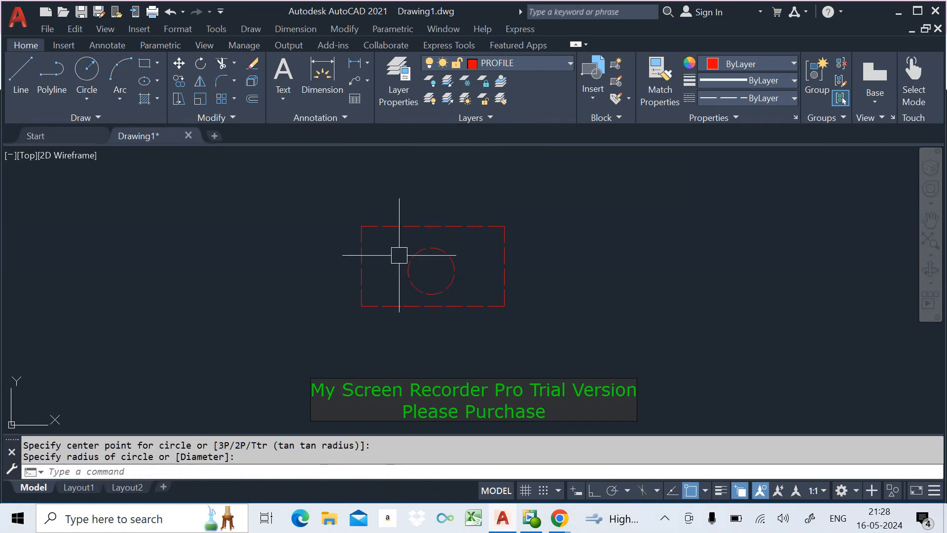
Make DIM the current layer and place a linear dimension for the rectangle's width above its upper edge
{"action": "left_click", "coordinate": [567, 63]}
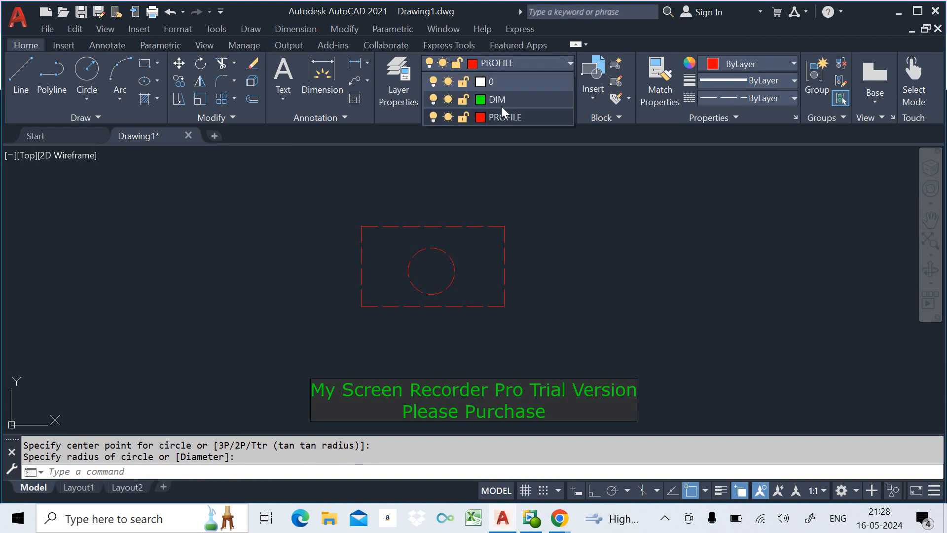
{"action": "left_click", "coordinate": [498, 100]}
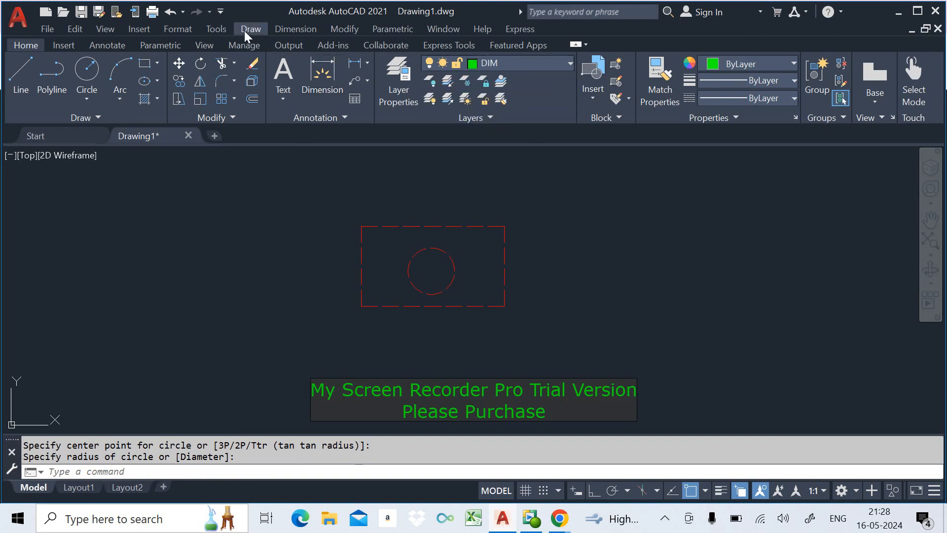
{"action": "left_click", "coordinate": [296, 29]}
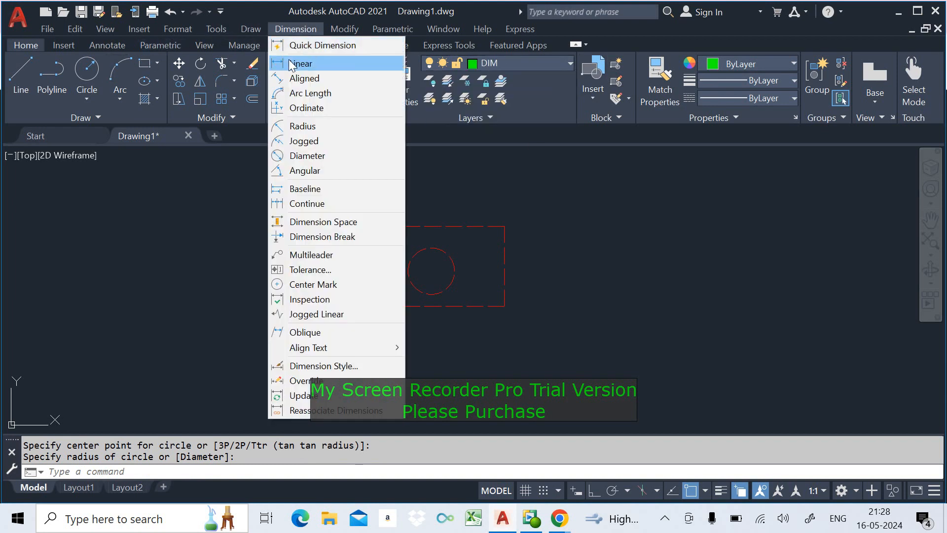
{"action": "left_click", "coordinate": [292, 64]}
{"action": "left_click", "coordinate": [361, 227]}
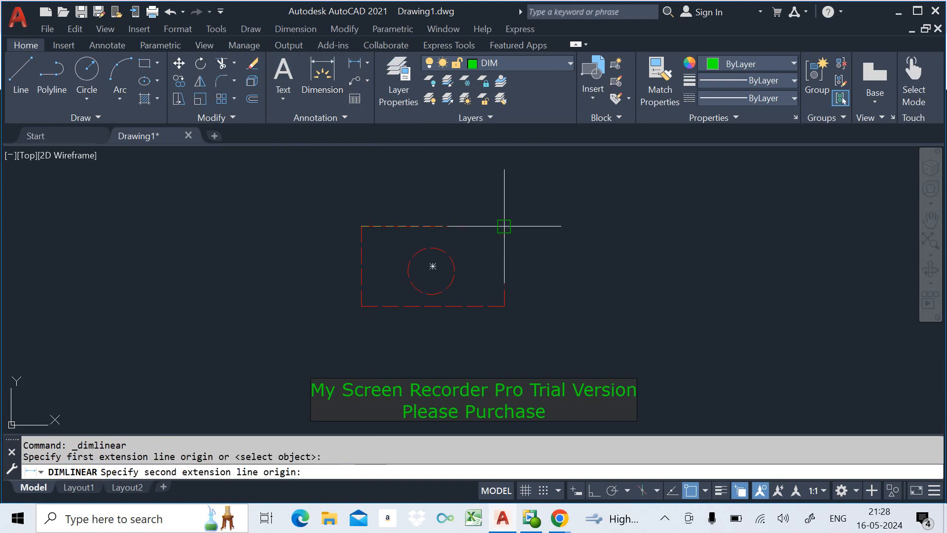
{"action": "left_click", "coordinate": [504, 227]}
{"action": "left_click", "coordinate": [426, 202]}
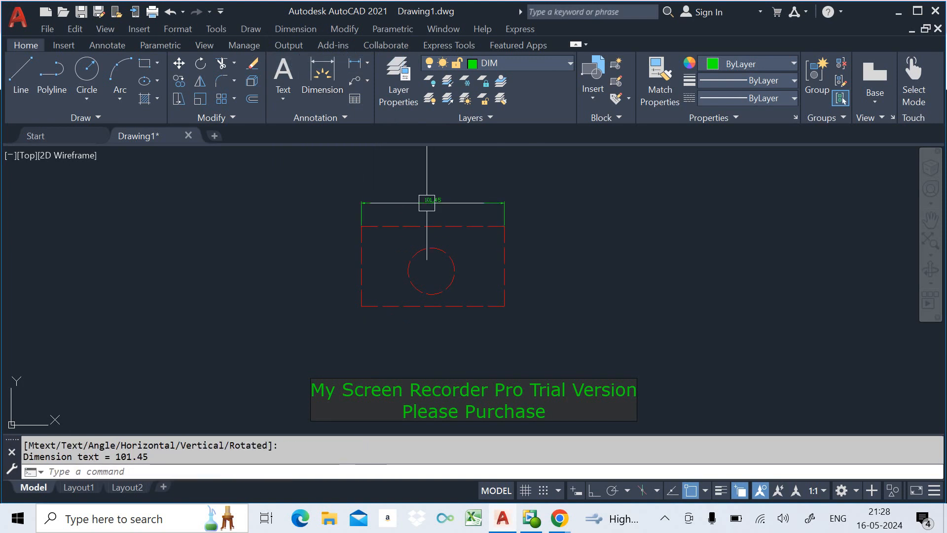
Modify the ISO-25 dimension style to use a larger overall scale for dimension features
{"action": "scroll", "coordinate": [531, 212], "scroll_direction": "up", "scroll_amount": 2}
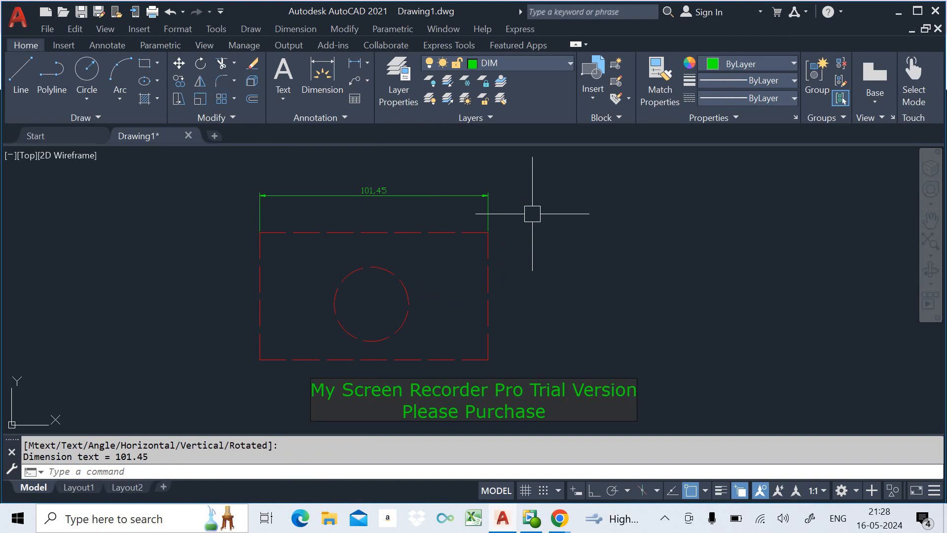
{"action": "left_click", "coordinate": [304, 33]}
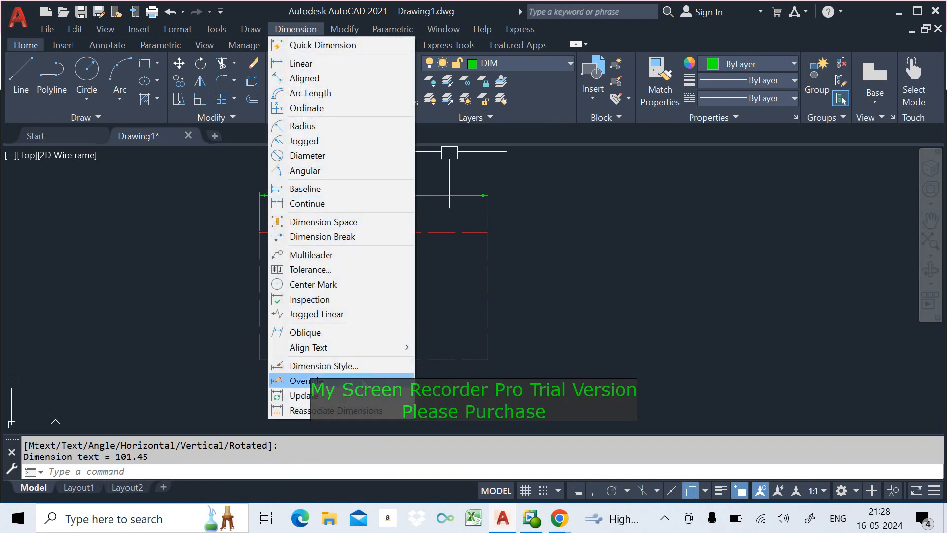
{"action": "left_click", "coordinate": [378, 367]}
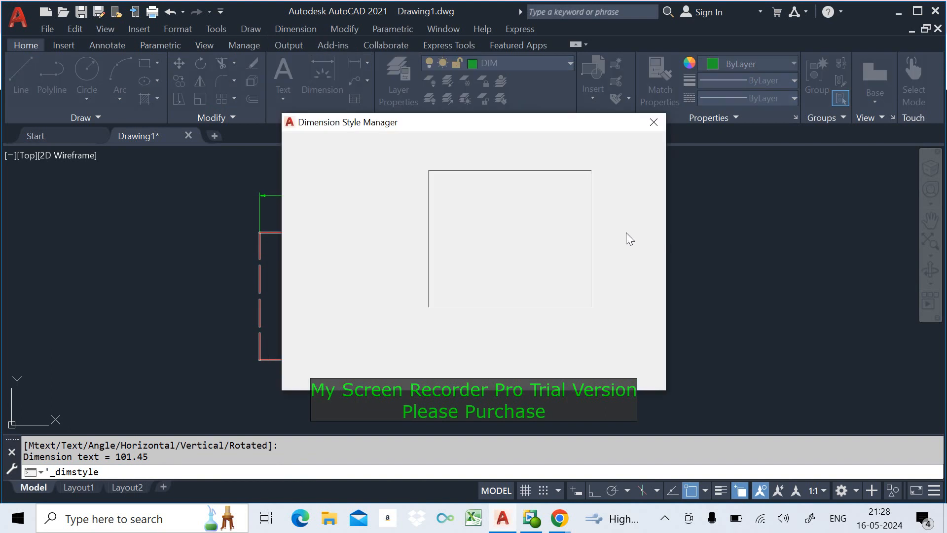
{"action": "left_click", "coordinate": [626, 228]}
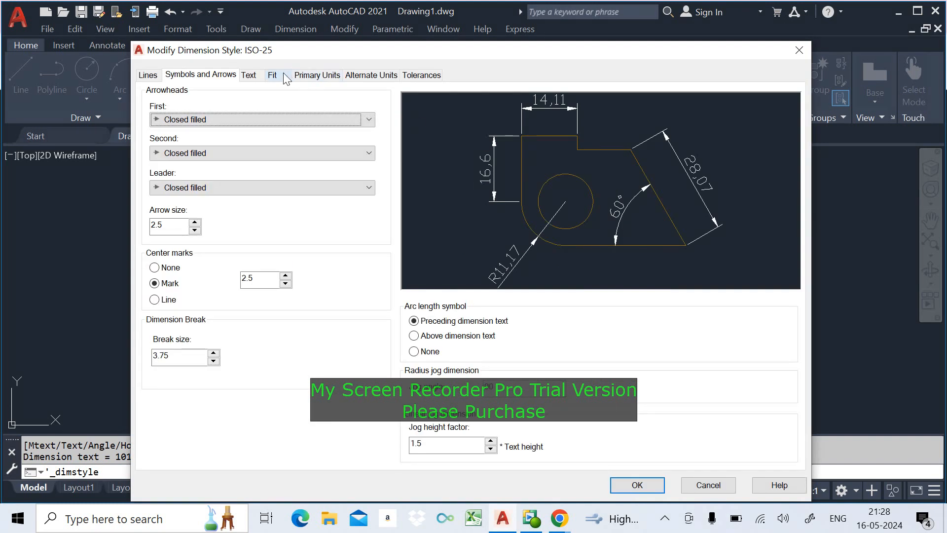
{"action": "left_click", "coordinate": [284, 79]}
{"action": "double_click", "coordinate": [738, 352]}
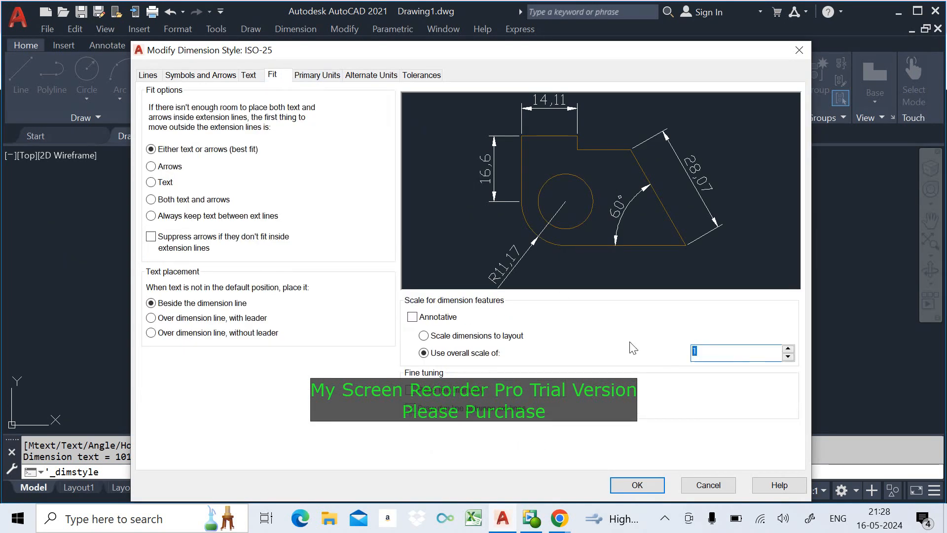
{"action": "left_click", "coordinate": [661, 484]}
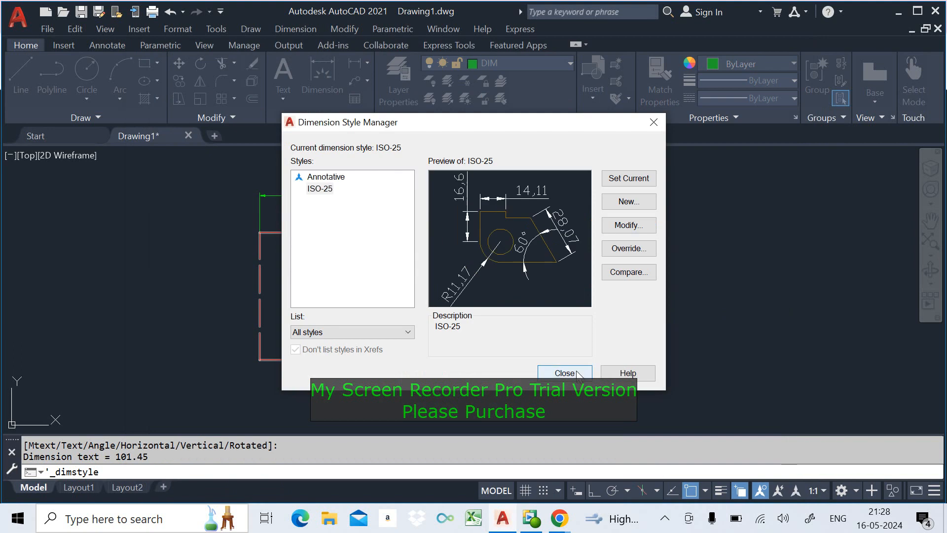
{"action": "left_click", "coordinate": [564, 372]}
Set the global linetype scale factor (LTSCALE) to 2
{"action": "middle_click_drag", "start_coordinate": [535, 291], "coordinate": [652, 292]}
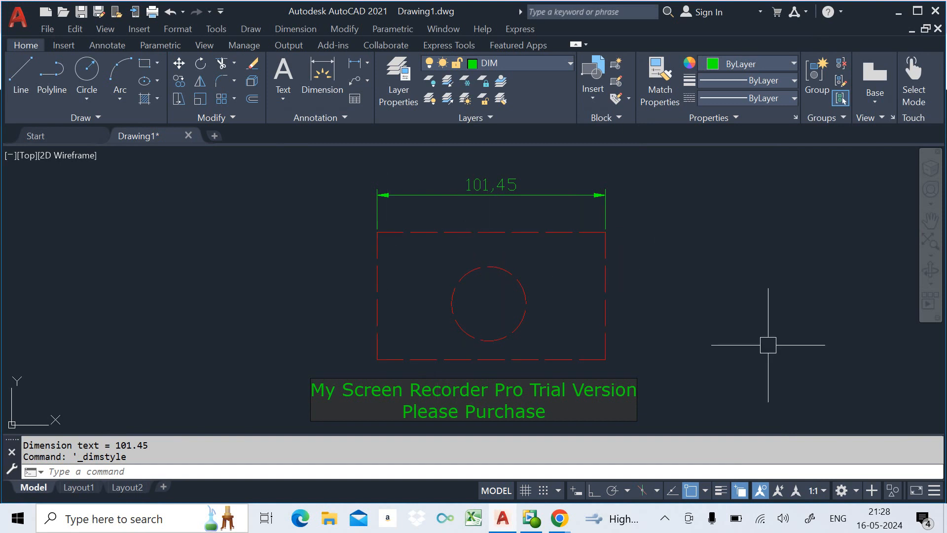
{"action": "type", "text": "LTS"}
{"action": "key", "text": "Return"}
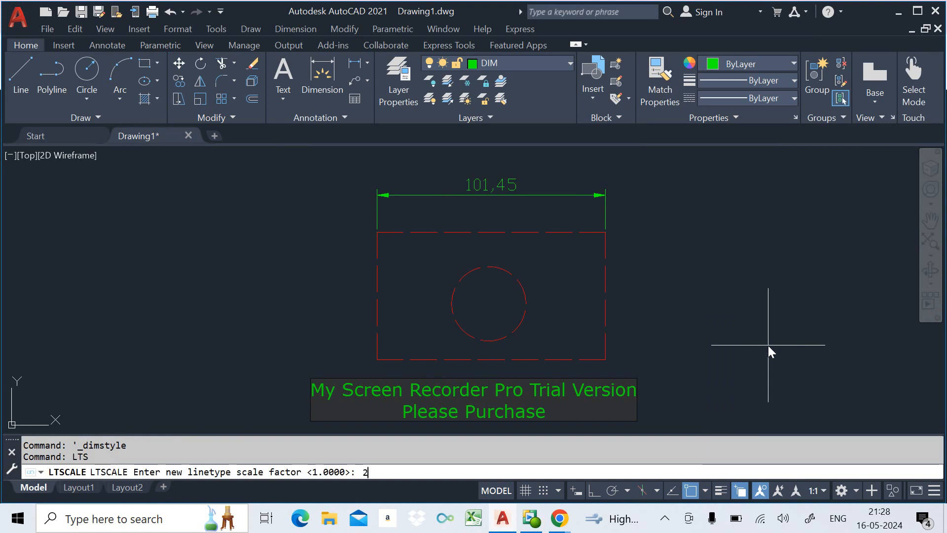
{"action": "key", "text": "Return"}
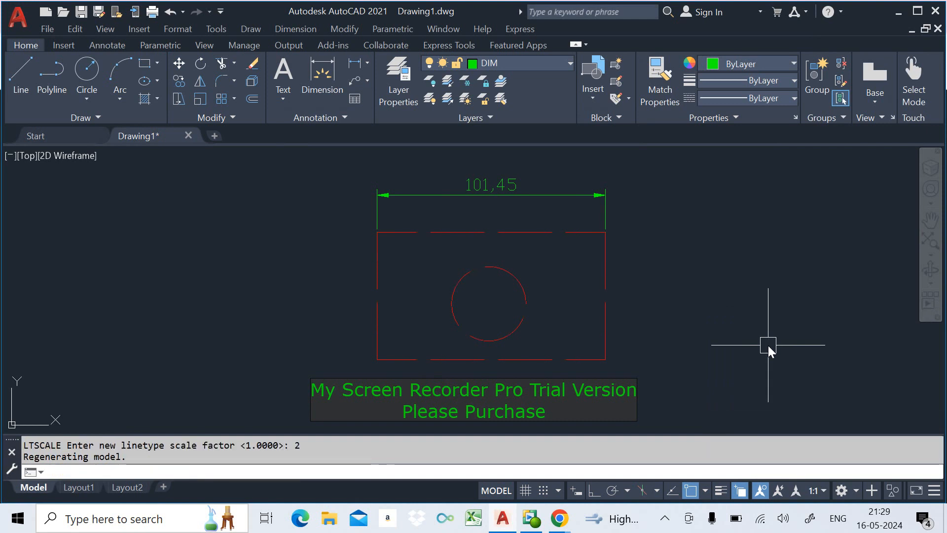
Return the global linetype scale factor (LTSCALE) to 1
{"action": "type", "text": "LTS"}
{"action": "key", "text": "Return"}
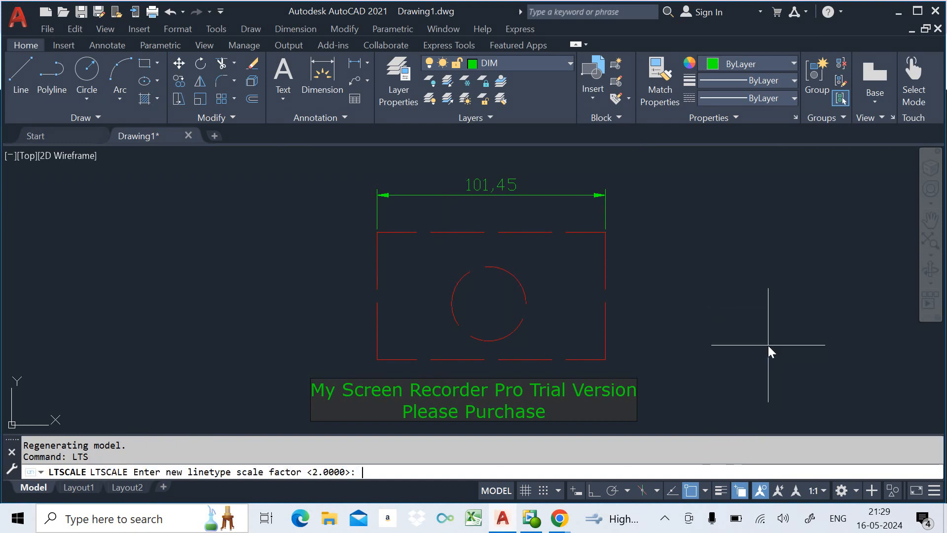
{"action": "key", "text": "Return"}
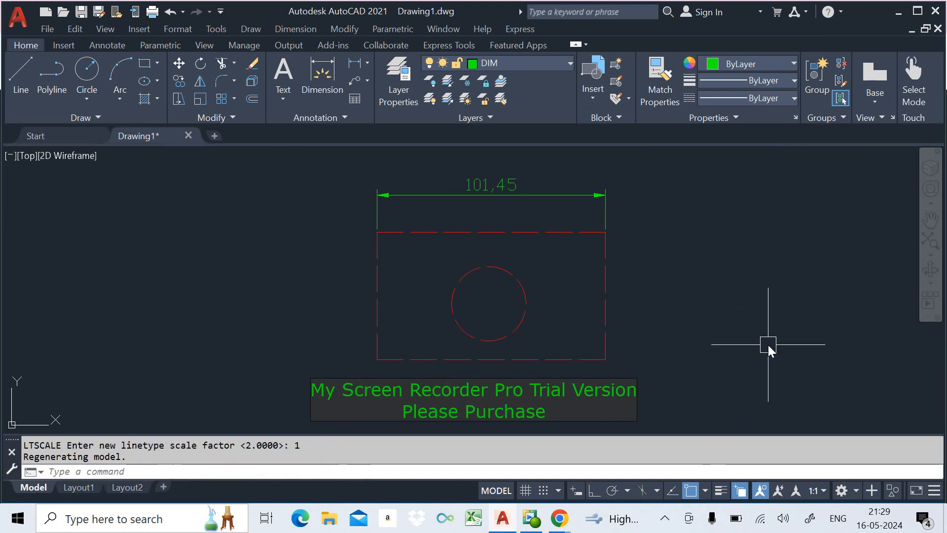
Make layer 0 the current layer
{"action": "middle_click_drag", "start_coordinate": [767, 344], "coordinate": [621, 363]}
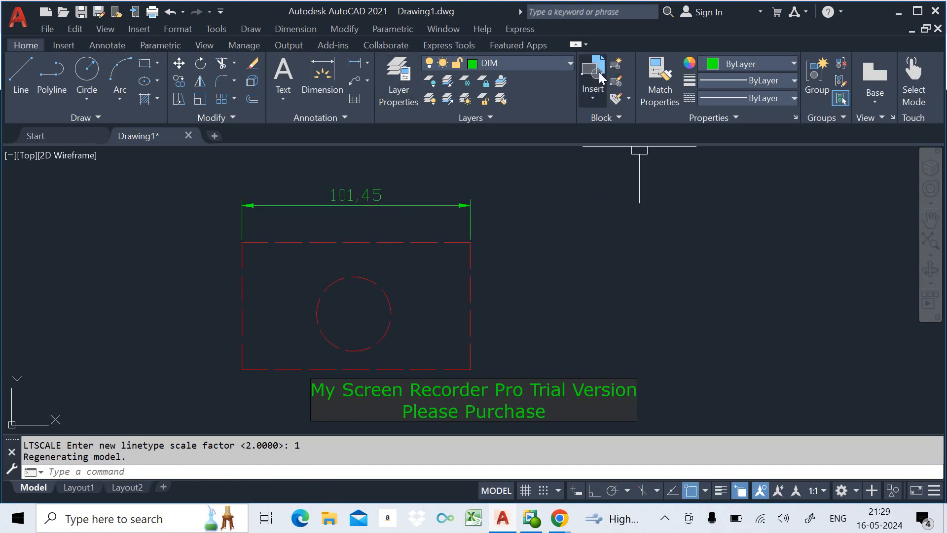
{"action": "left_click", "coordinate": [546, 68]}
{"action": "left_click", "coordinate": [529, 84]}
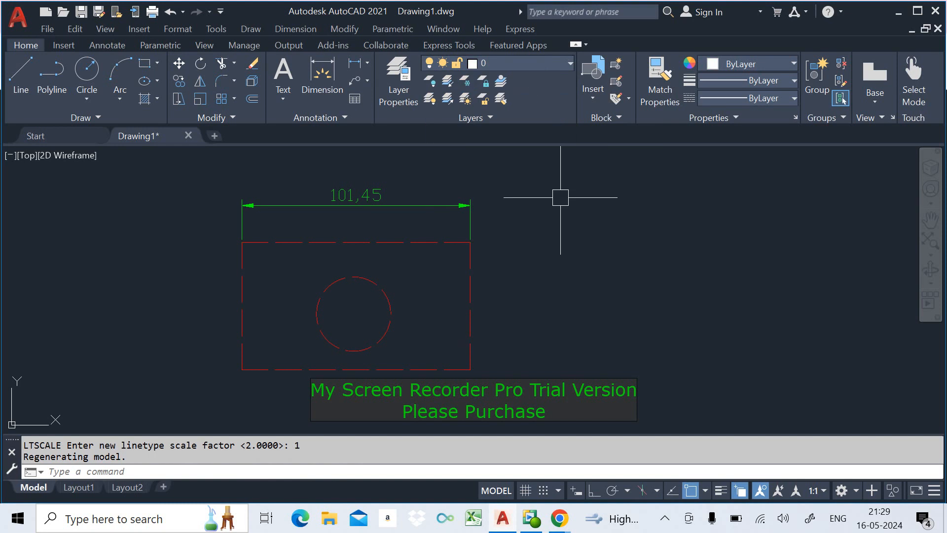
Turn the DIM layer off and on again, and do the same with the PROFILE layer
{"action": "left_click", "coordinate": [526, 61]}
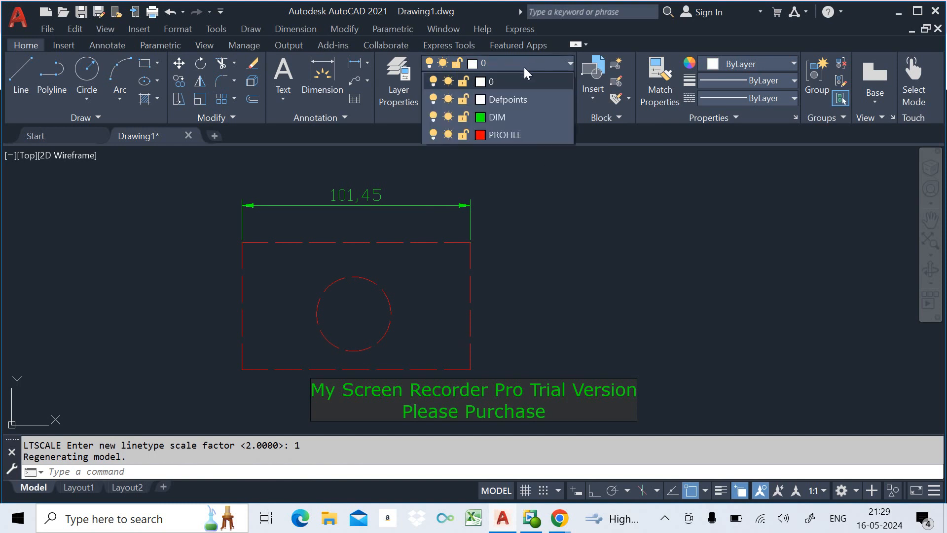
{"action": "left_click", "coordinate": [433, 115]}
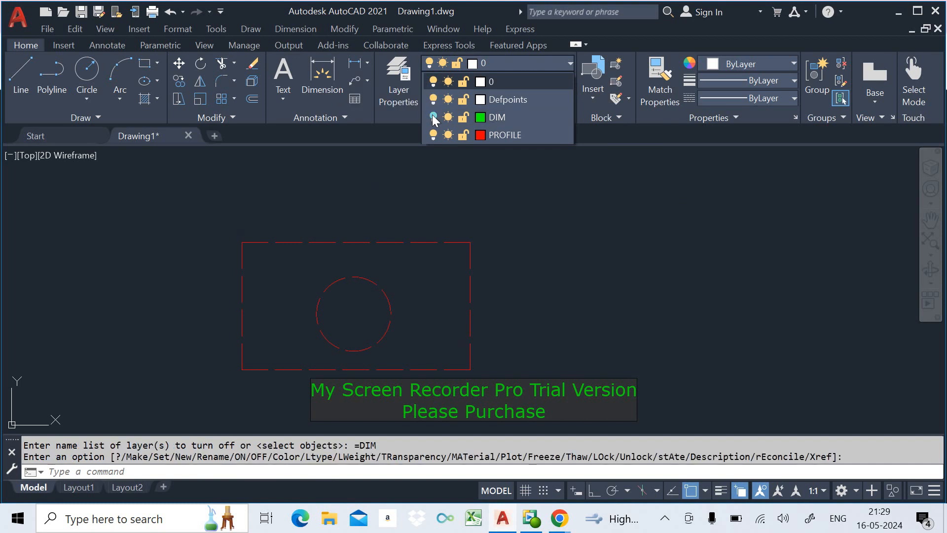
{"action": "left_click", "coordinate": [432, 116]}
{"action": "left_click", "coordinate": [433, 132]}
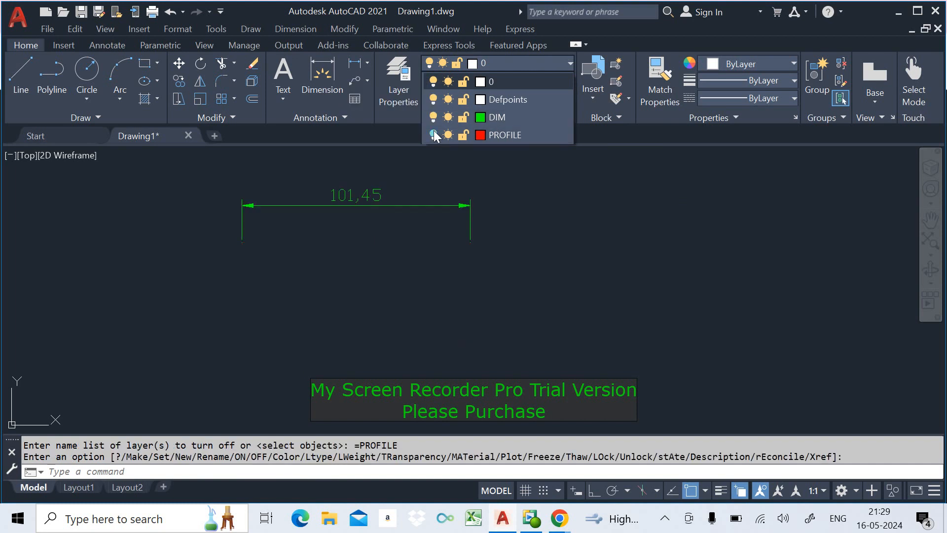
{"action": "left_click", "coordinate": [434, 134]}
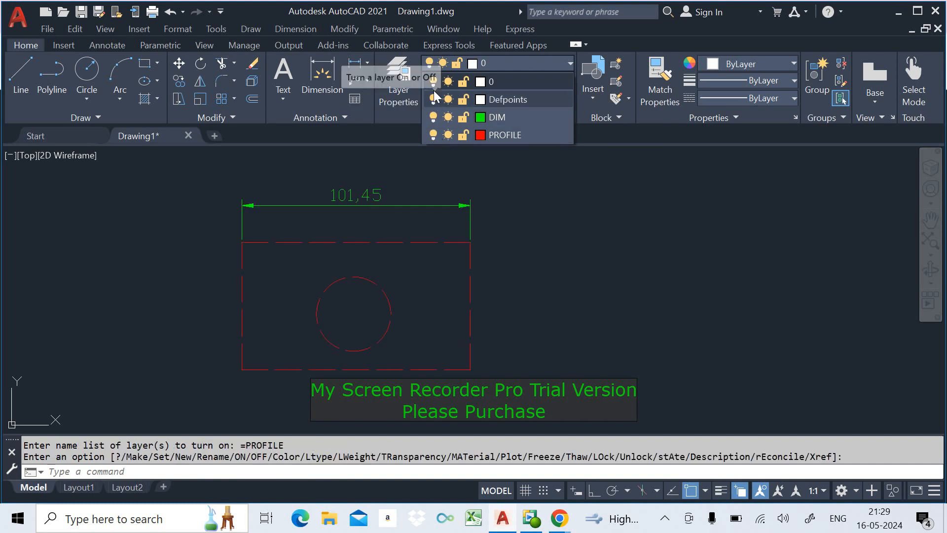
Turn off the current layer 0, choosing to turn the current layer off despite the warning
{"action": "left_click", "coordinate": [433, 81]}
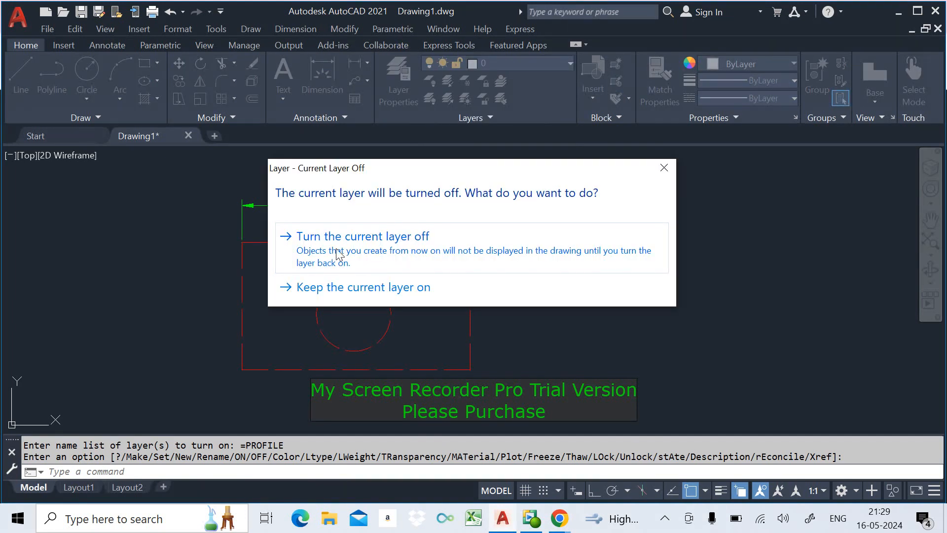
{"action": "left_click", "coordinate": [367, 242]}
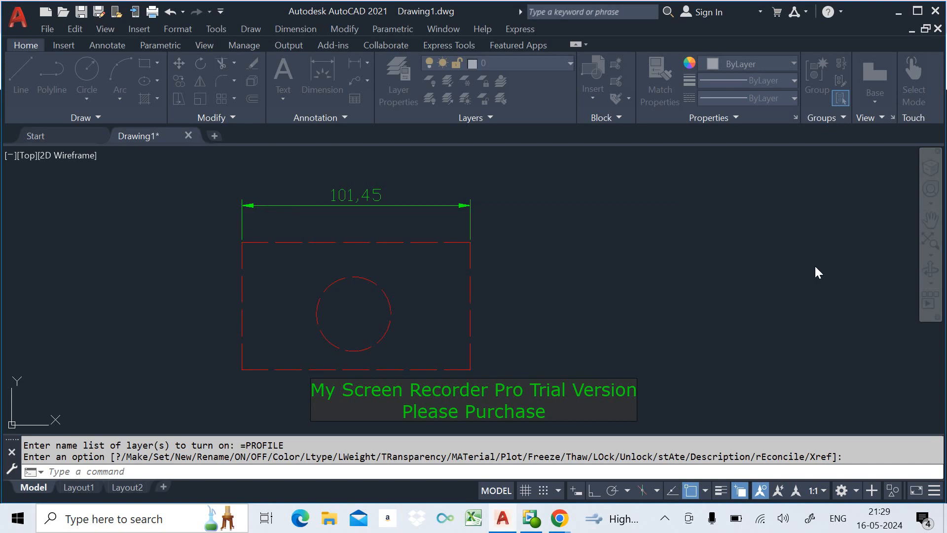
{"action": "left_click", "coordinate": [531, 61]}
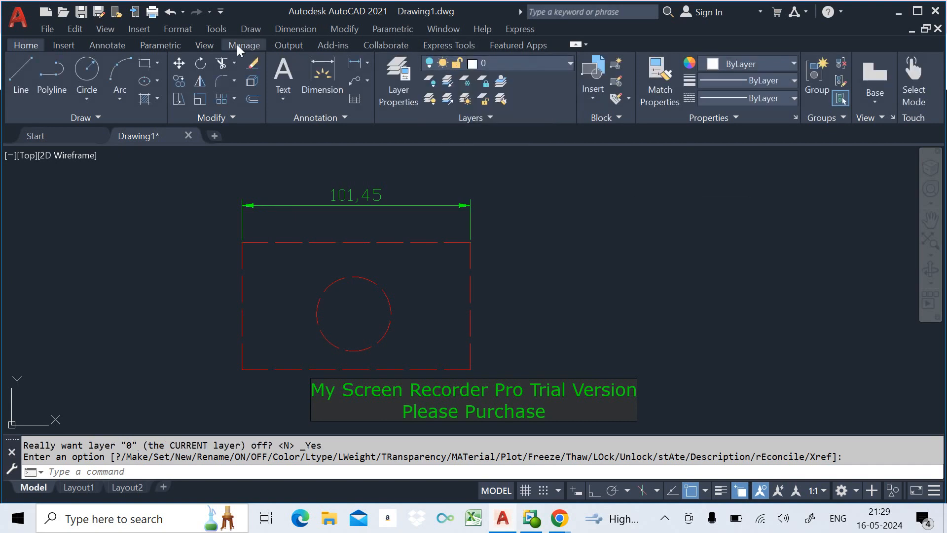
Draw a circle to the right of the dimensioned rectangle on the turned-off layer 0
{"action": "left_click", "coordinate": [87, 69]}
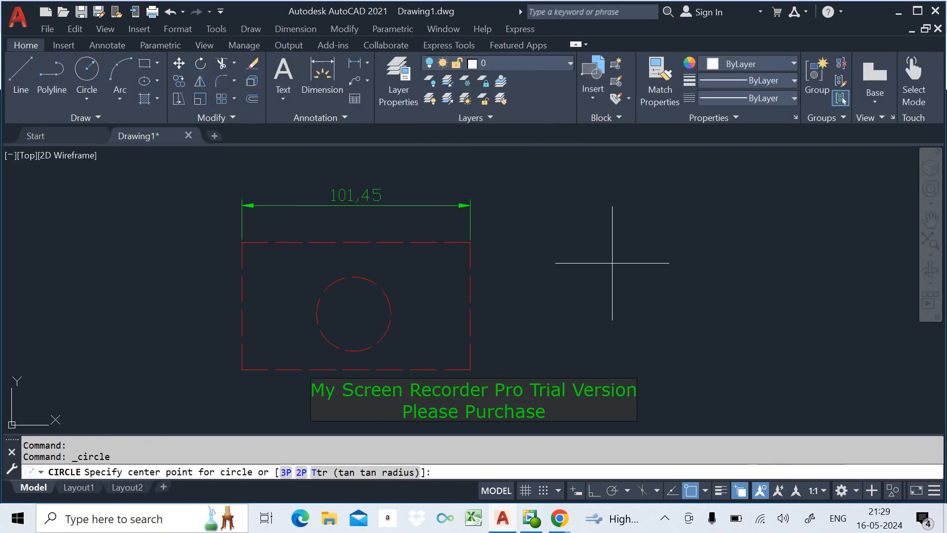
{"action": "left_click", "coordinate": [595, 269]}
Turn layer 0 back on
{"action": "left_click", "coordinate": [531, 61]}
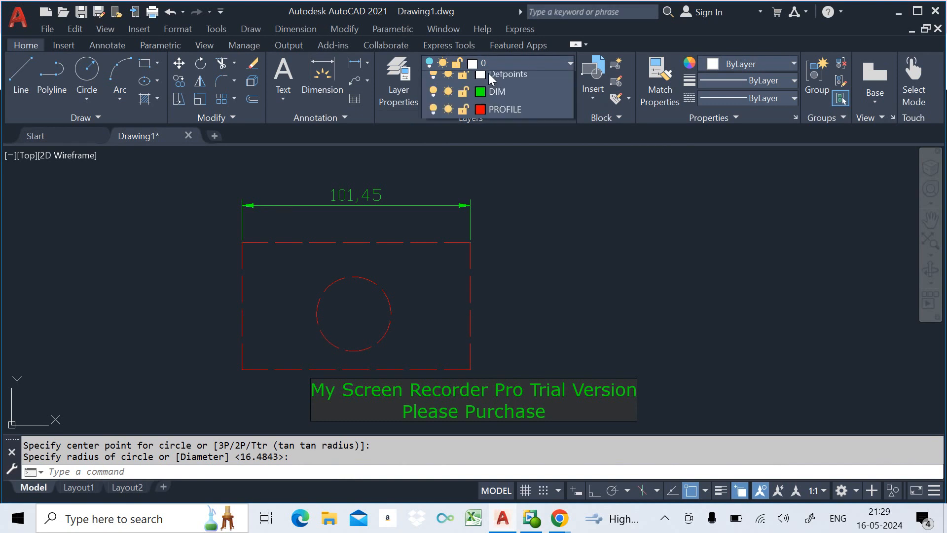
{"action": "left_click", "coordinate": [433, 82]}
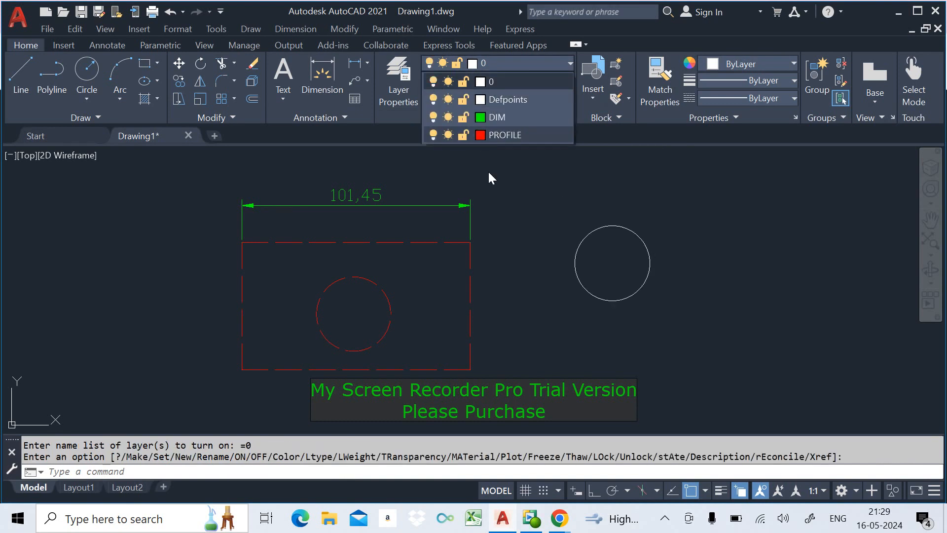
Freeze the PROFILE layer and thaw it again
{"action": "left_click", "coordinate": [448, 135]}
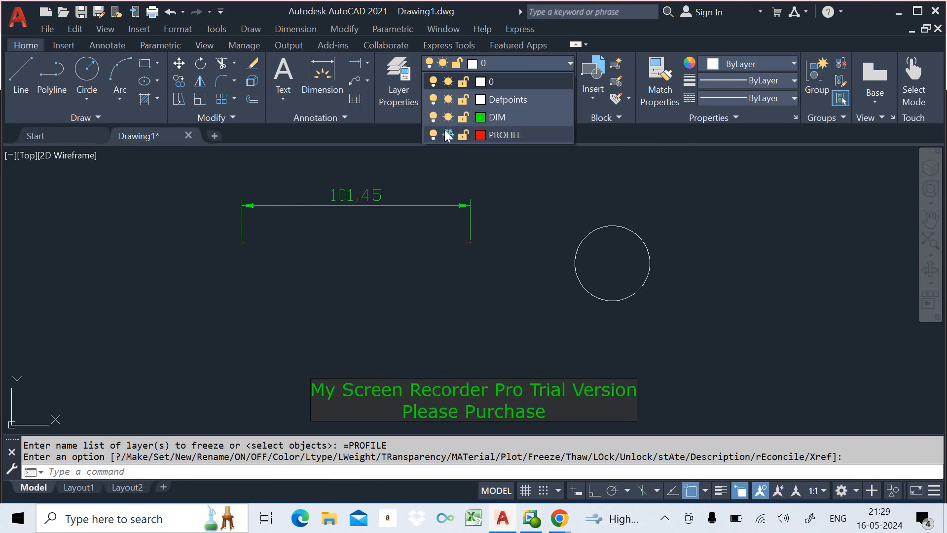
{"action": "left_click", "coordinate": [447, 135]}
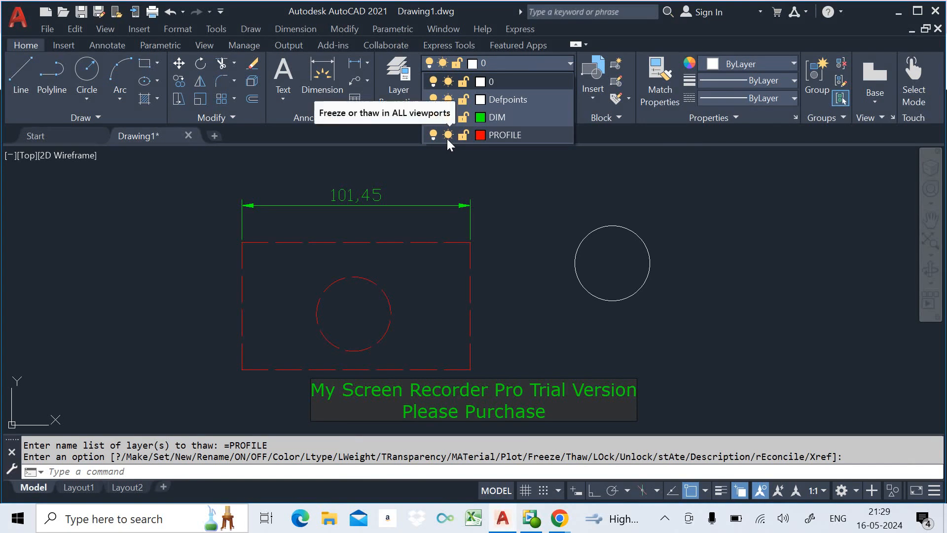
{"action": "left_click", "coordinate": [532, 235]}
{"action": "left_click", "coordinate": [508, 307]}
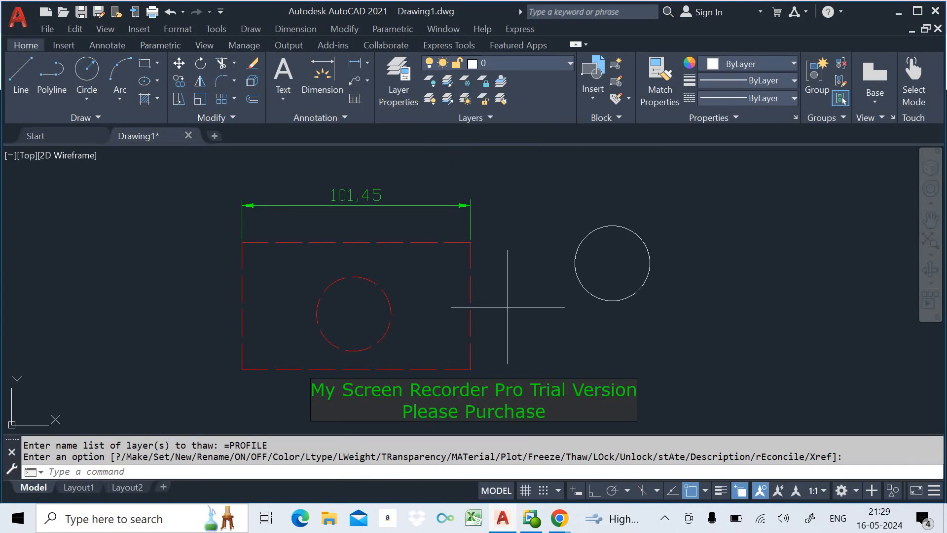
{"action": "scroll", "coordinate": [501, 296], "scroll_direction": "down", "scroll_amount": 6}
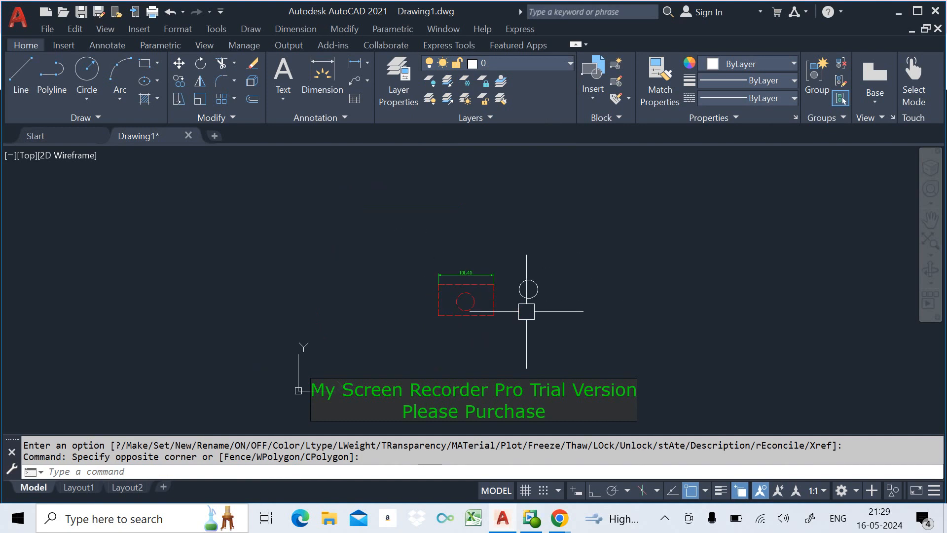
{"action": "mouse_move", "coordinate": [514, 310]}
{"action": "middle_mouse_down"}
{"action": "mouse_move", "coordinate": [245, 288]}
{"action": "mouse_move", "coordinate": [395, 320]}
{"action": "mouse_move", "coordinate": [708, 327]}
{"action": "middle_mouse_up"}
{"action": "scroll", "coordinate": [641, 330], "scroll_direction": "up", "scroll_amount": 4}
{"action": "scroll", "coordinate": [617, 328], "scroll_direction": "up", "scroll_amount": 2}
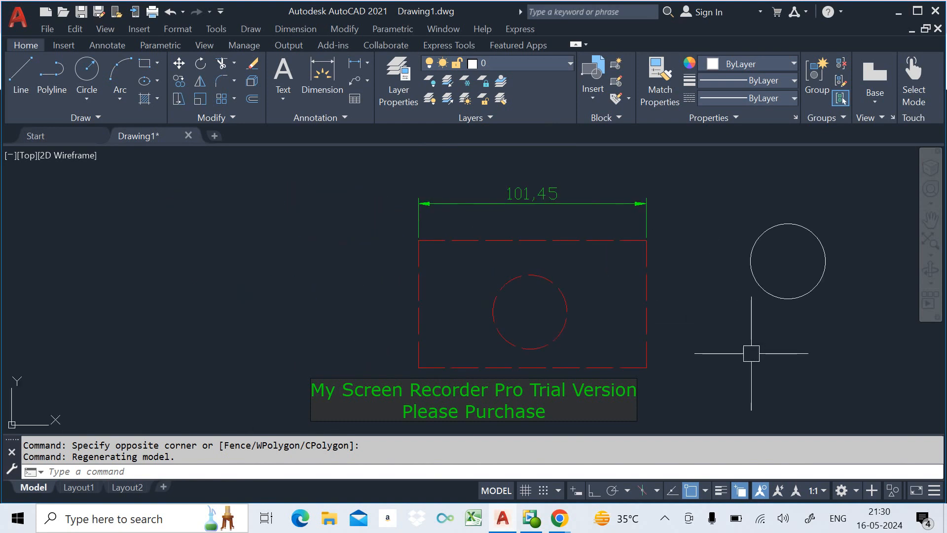
{"action": "middle_click_drag", "start_coordinate": [751, 353], "coordinate": [599, 360]}
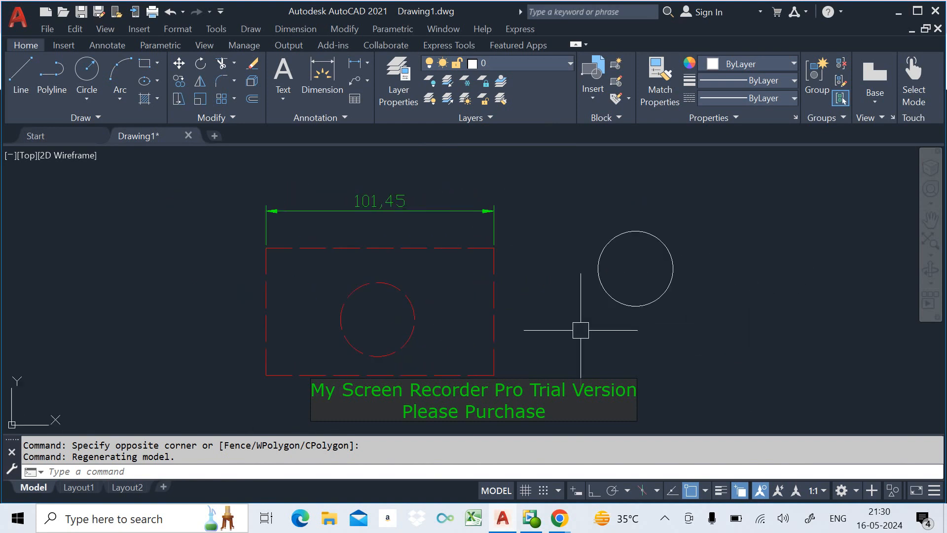
{"action": "left_click", "coordinate": [528, 64]}
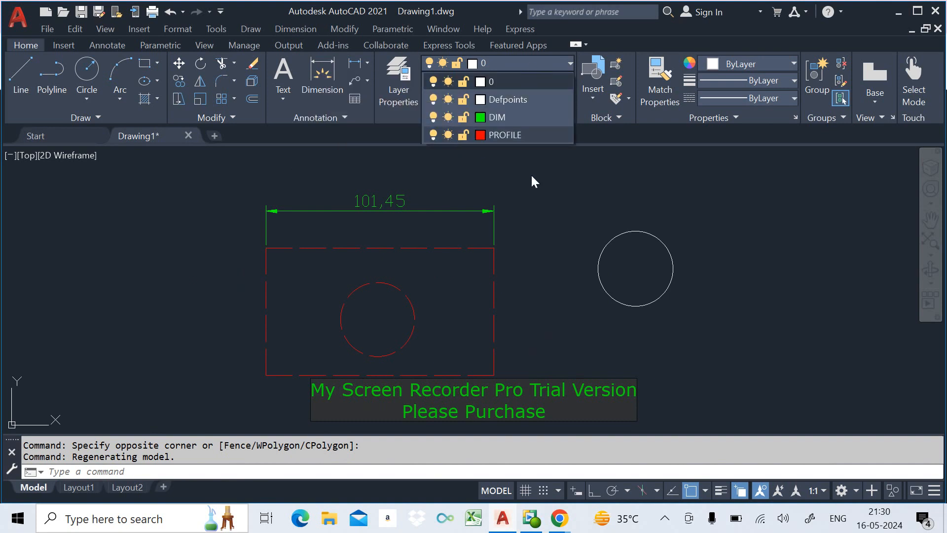
{"action": "left_click", "coordinate": [573, 237]}
{"action": "left_click", "coordinate": [584, 213]}
{"action": "left_click", "coordinate": [625, 193]}
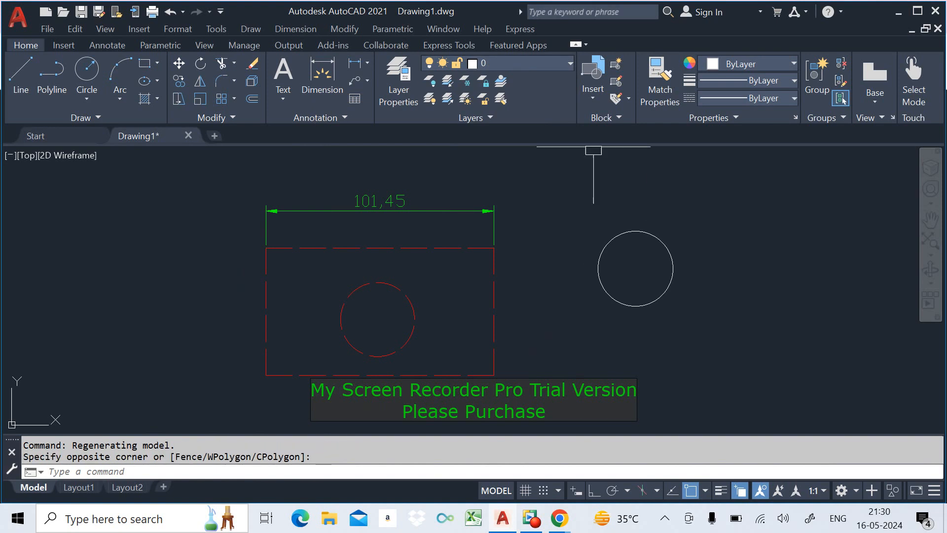
Lock the PROFILE layer and unlock it again
{"action": "left_click", "coordinate": [518, 63]}
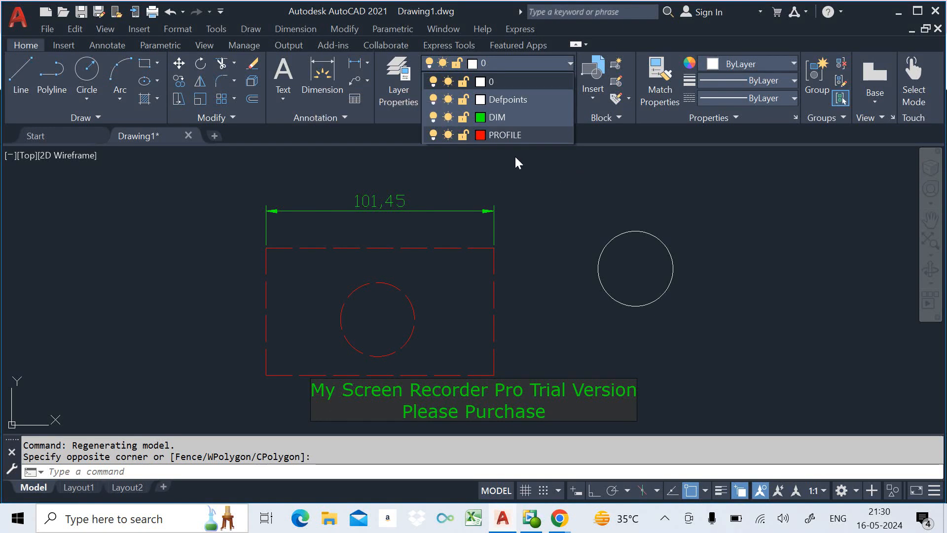
{"action": "left_click", "coordinate": [464, 135]}
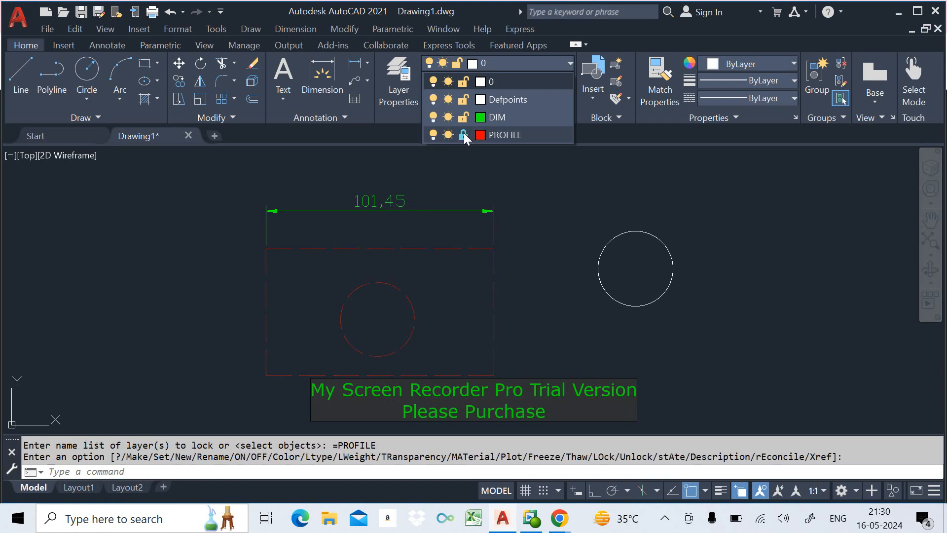
{"action": "left_click", "coordinate": [461, 133]}
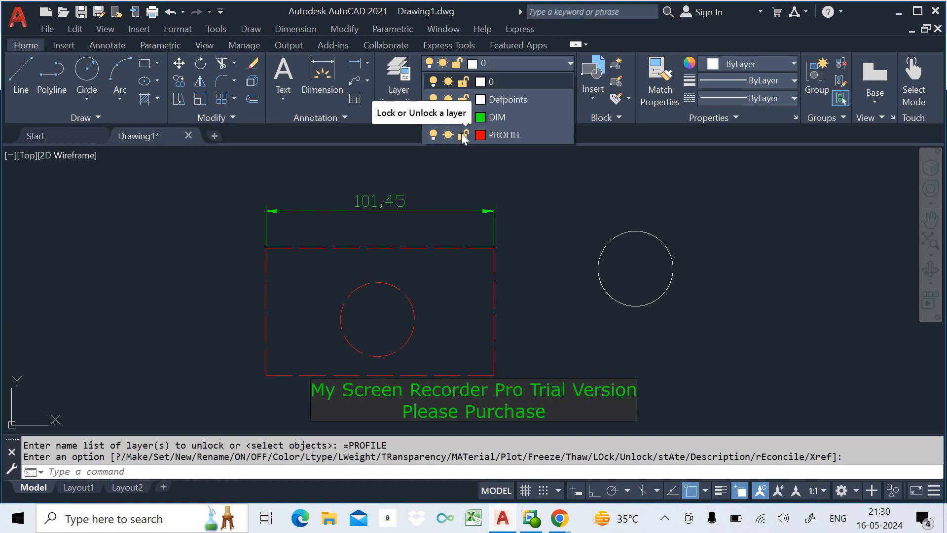
{"action": "left_click", "coordinate": [557, 185]}
{"action": "left_click", "coordinate": [586, 182]}
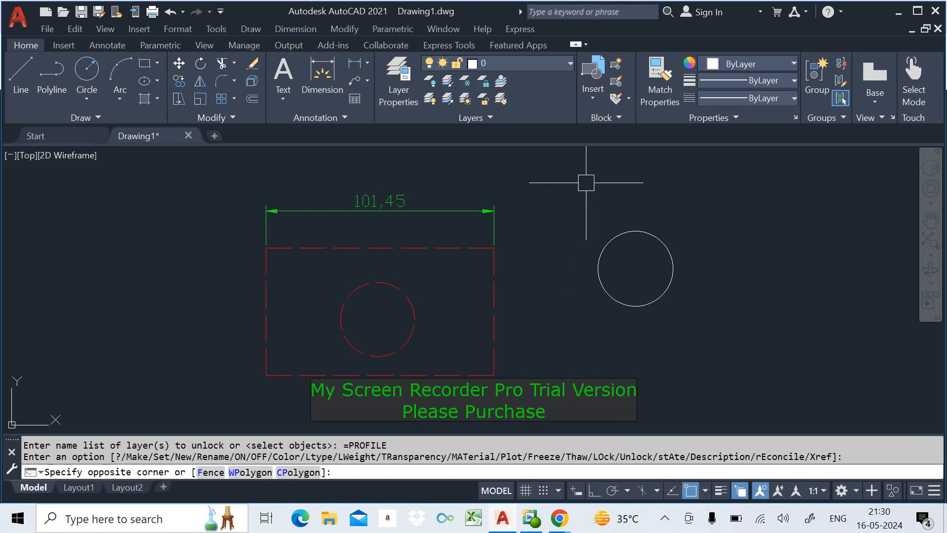
{"action": "left_click", "coordinate": [585, 183]}
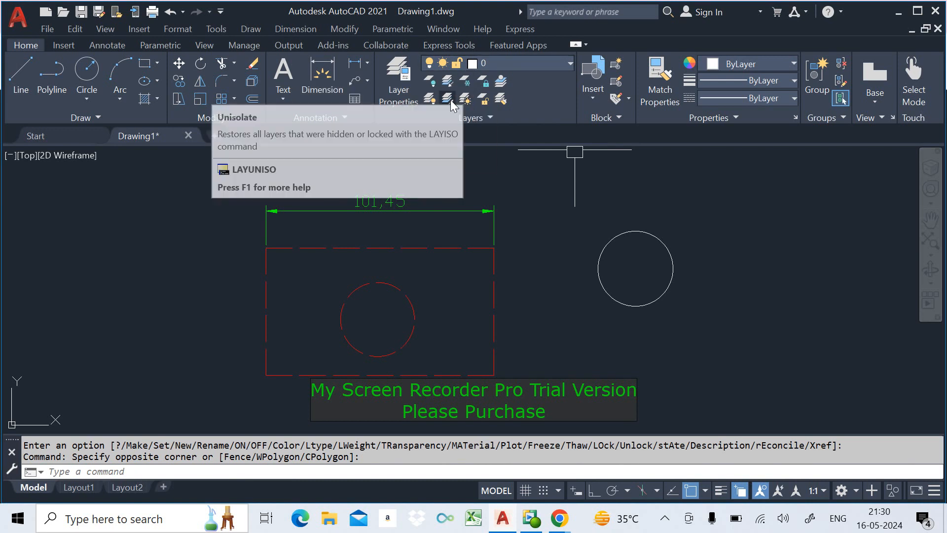
Isolate the DIM layer using the rectangle's horizontal dimension
{"action": "double_click", "coordinate": [536, 230]}
{"action": "left_click", "coordinate": [427, 210]}
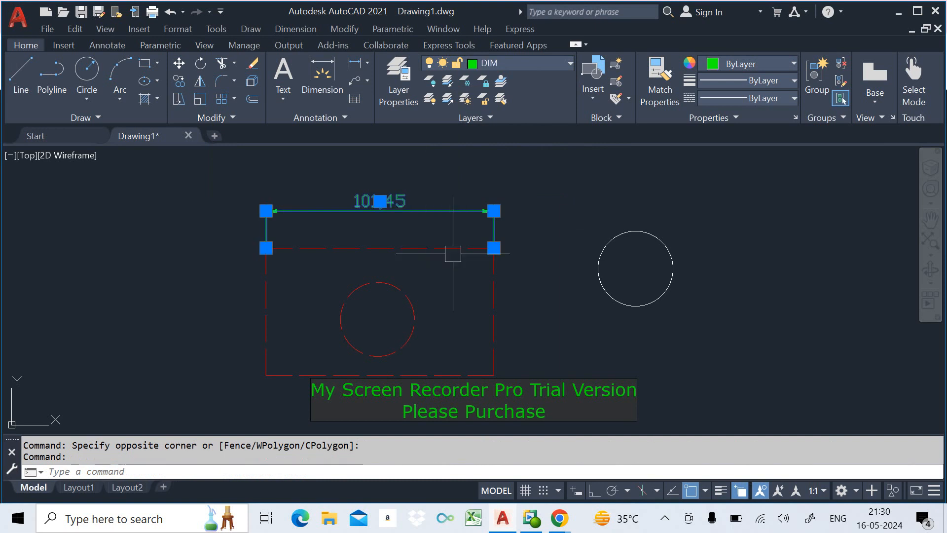
{"action": "left_click", "coordinate": [447, 85]}
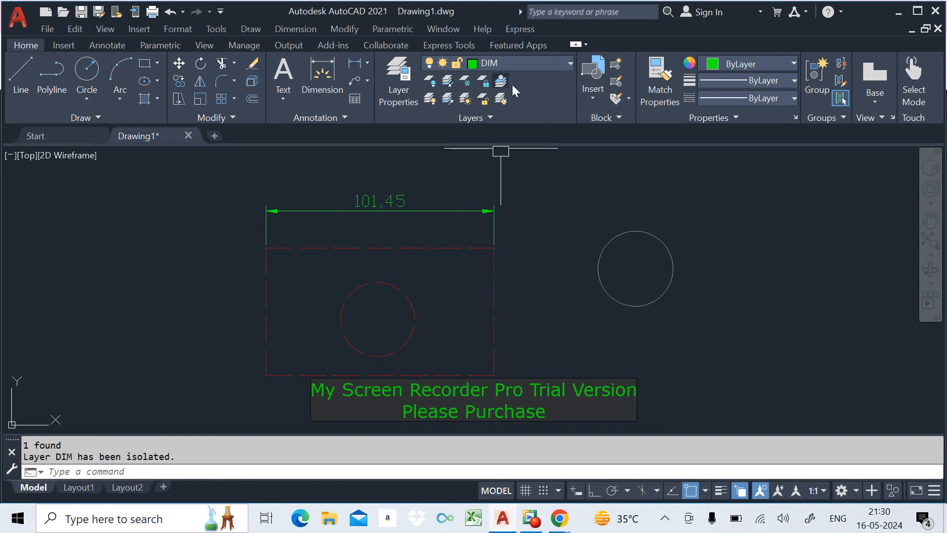
Check the layer of the circle outside the rectangle and the lock state of every layer in the list
{"action": "left_click", "coordinate": [554, 66]}
{"action": "left_click", "coordinate": [470, 115]}
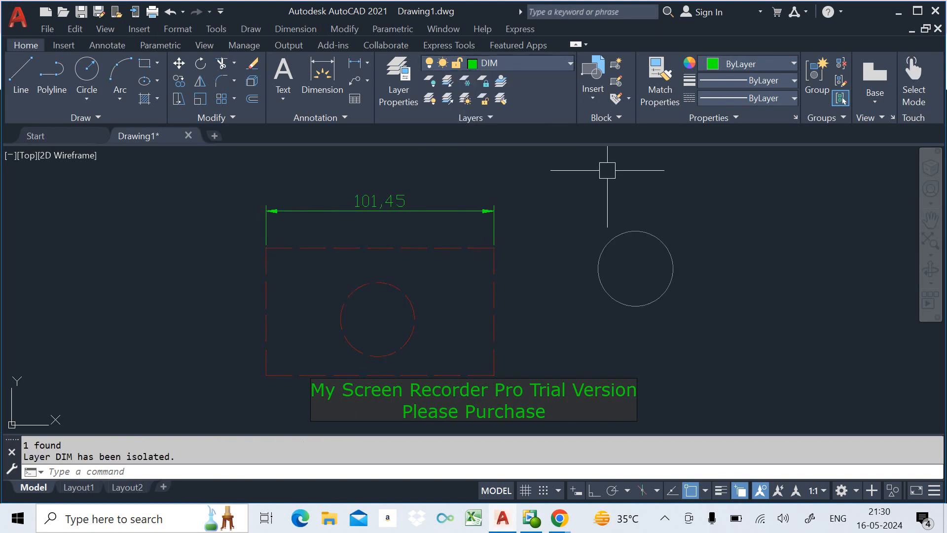
{"action": "left_click", "coordinate": [609, 203]}
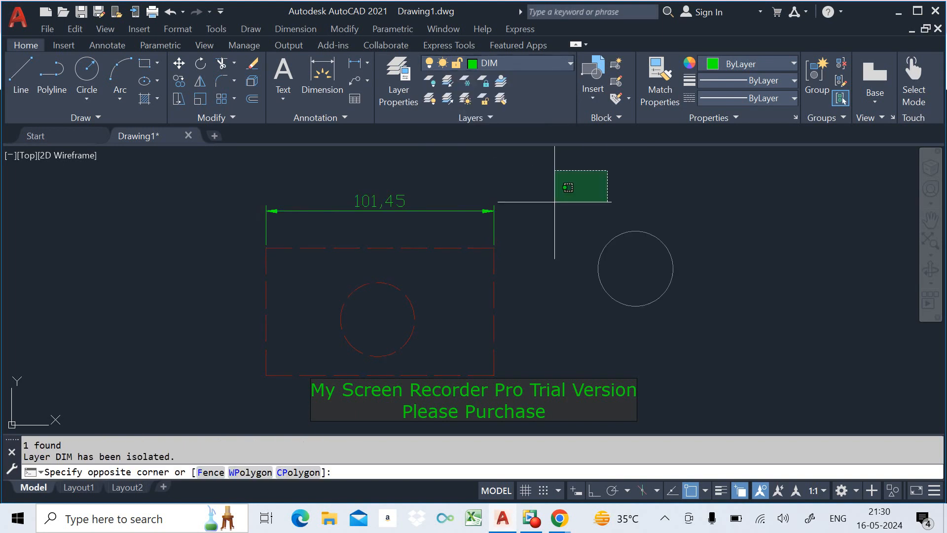
{"action": "left_click", "coordinate": [645, 232]}
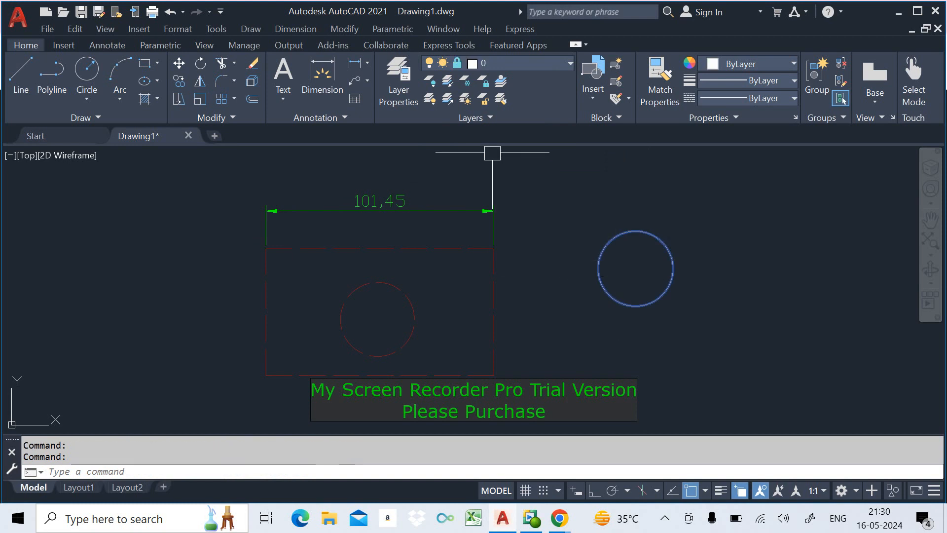
{"action": "key", "text": "Escape"}
{"action": "left_click", "coordinate": [516, 63]}
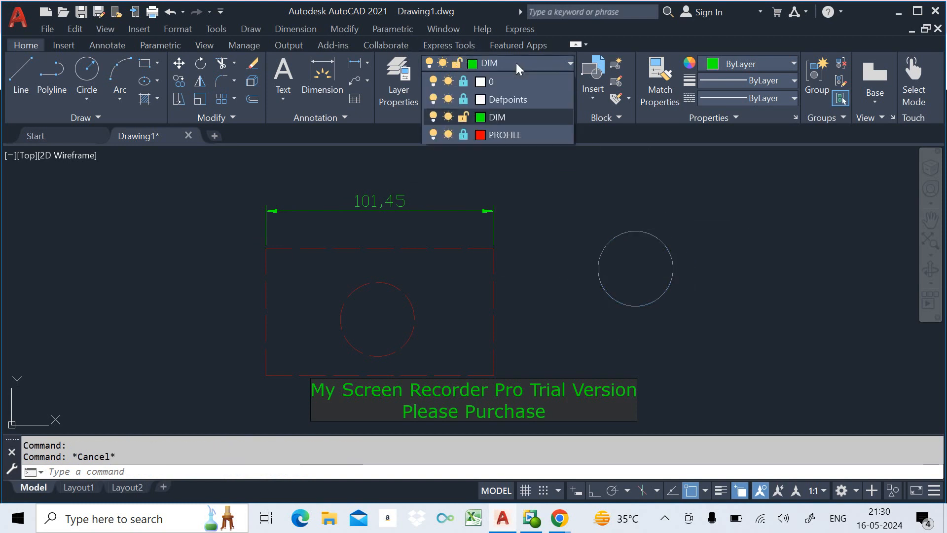
Unisolate the layers to restore the layer states from before the isolation
{"action": "left_click", "coordinate": [469, 217]}
{"action": "left_click", "coordinate": [461, 210]}
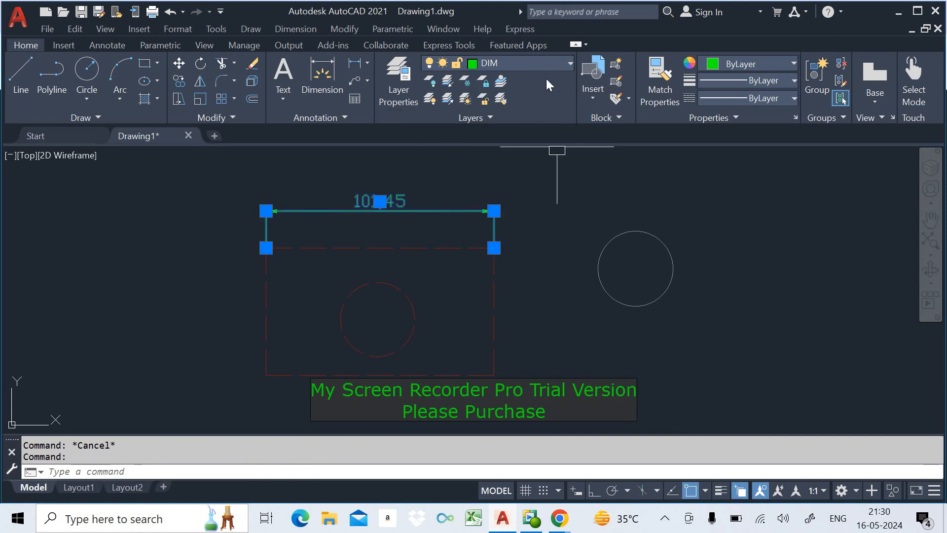
{"action": "left_click", "coordinate": [449, 97]}
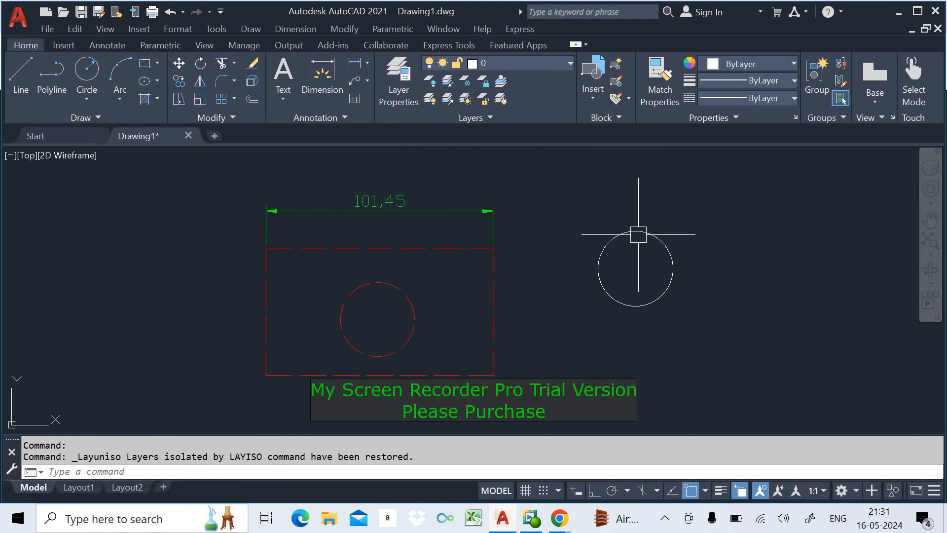
In the Layer Properties Manager, widen the New VP Freeze and Plot columns, narrow Linetype and Transparency, and close the manager
{"action": "middle_click_drag", "start_coordinate": [750, 275], "coordinate": [697, 268]}
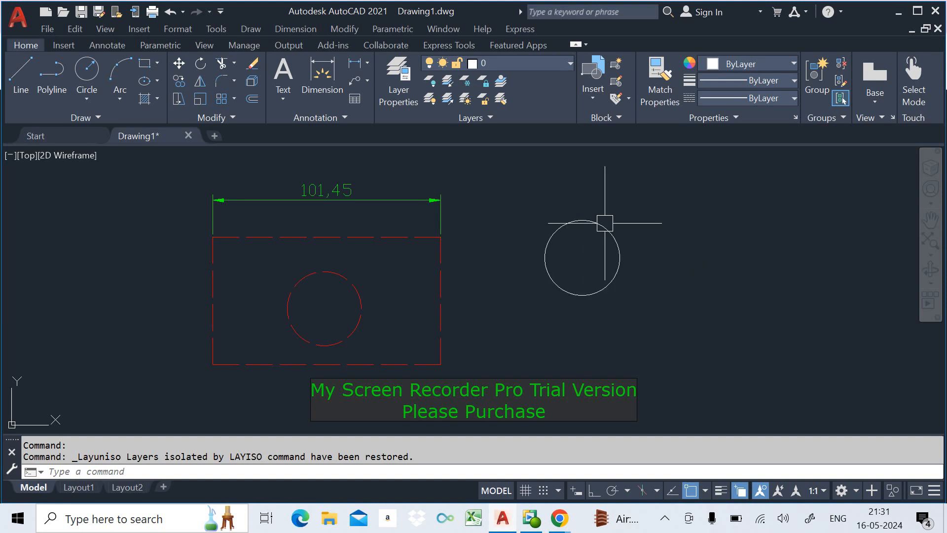
{"action": "left_click", "coordinate": [409, 78]}
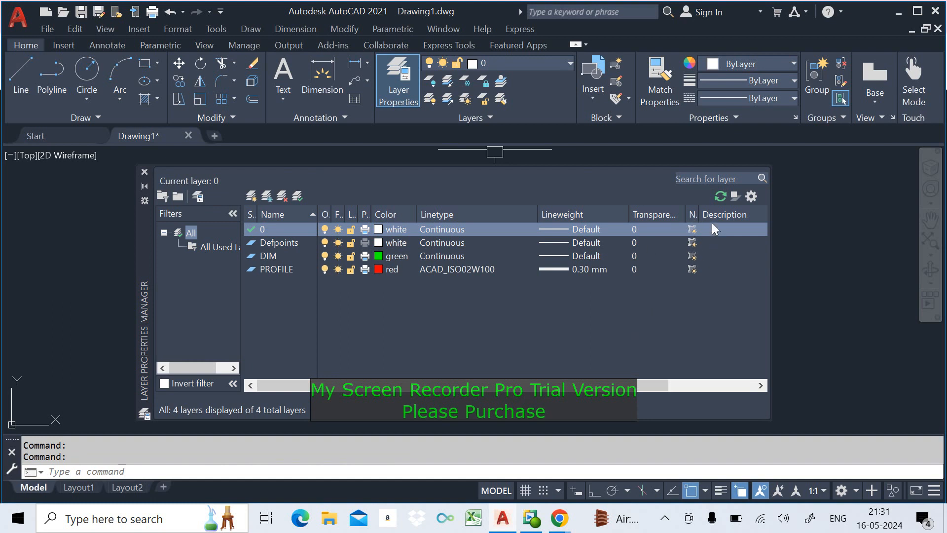
{"action": "left_click", "coordinate": [364, 271]}
{"action": "left_click", "coordinate": [364, 256]}
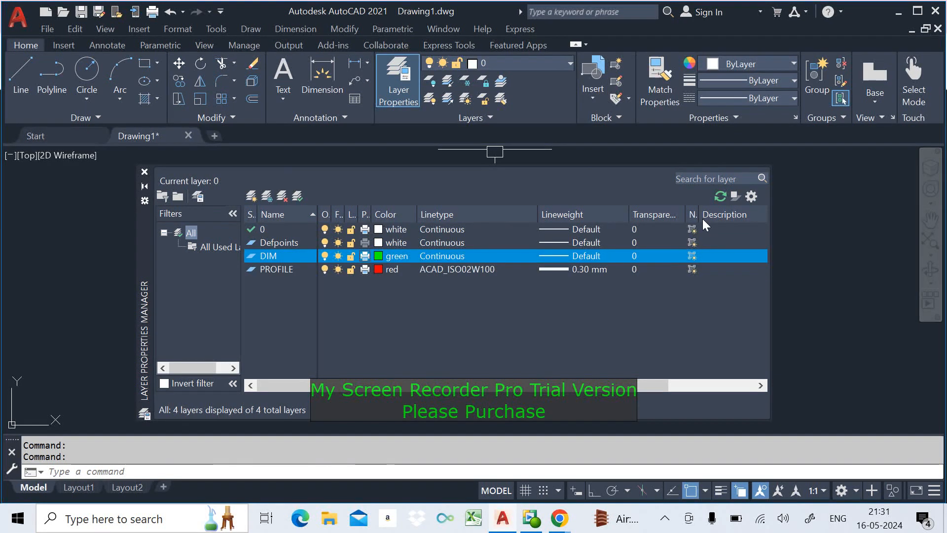
{"action": "left_click_drag", "start_coordinate": [699, 215], "coordinate": [759, 215]}
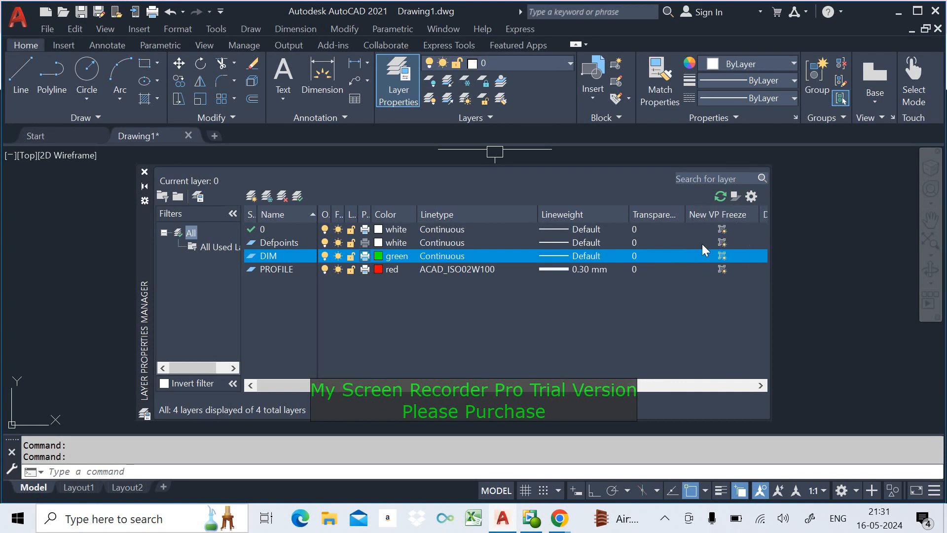
{"action": "left_click_drag", "start_coordinate": [372, 215], "coordinate": [386, 214]}
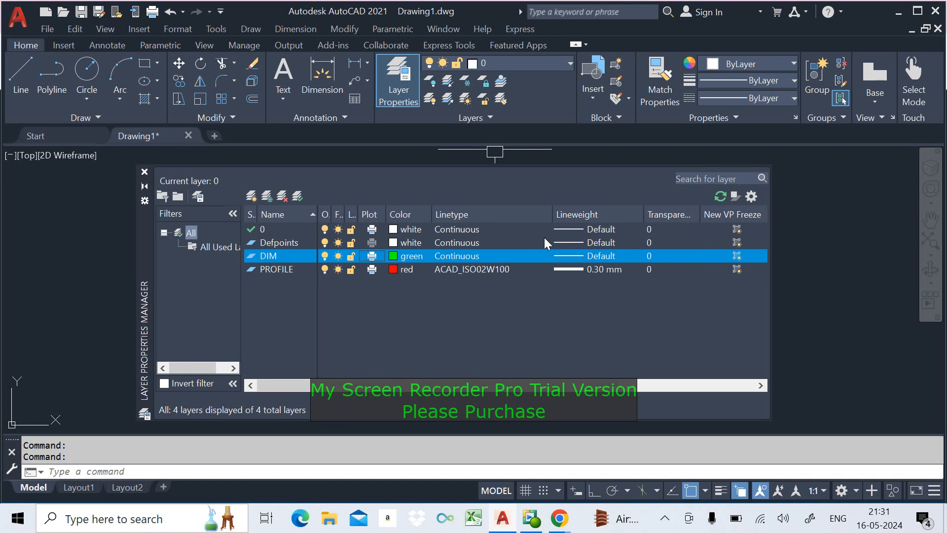
{"action": "left_click_drag", "start_coordinate": [553, 216], "coordinate": [494, 215]}
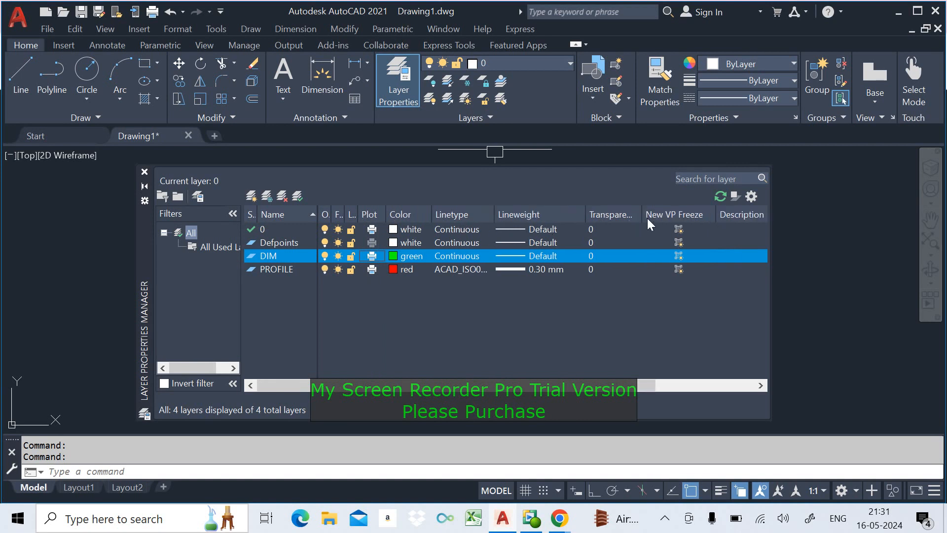
{"action": "left_click_drag", "start_coordinate": [640, 215], "coordinate": [620, 215]}
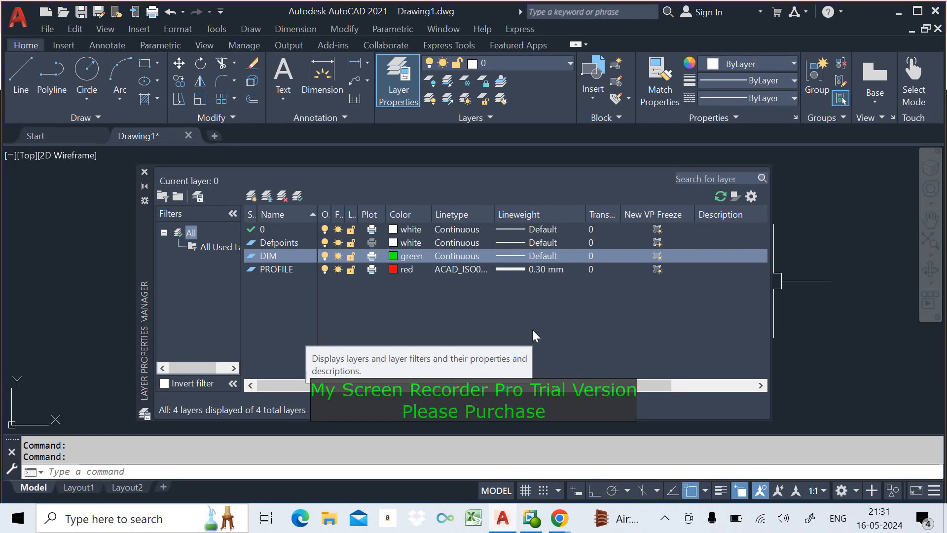
{"action": "left_click", "coordinate": [144, 172]}
Create a new drawing from scratch with the Metric default settings
{"action": "left_click", "coordinate": [47, 28]}
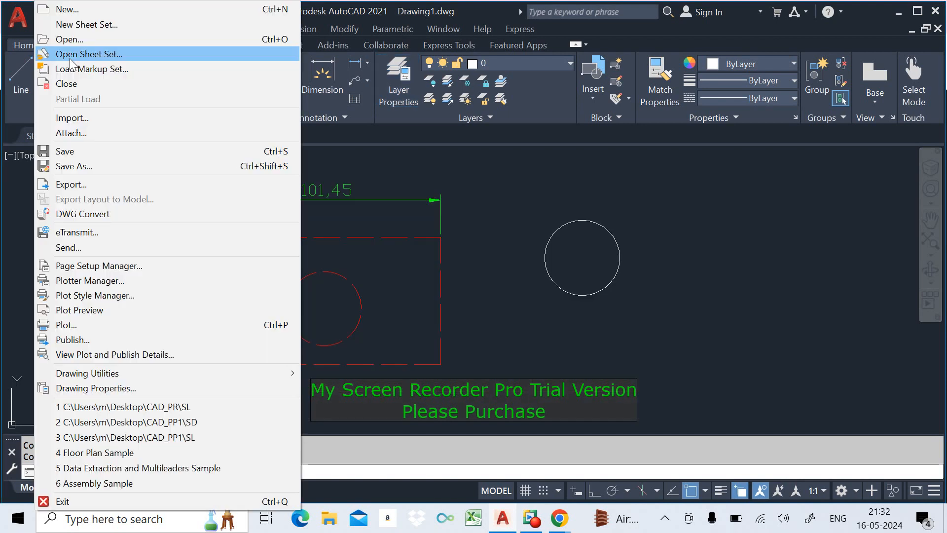
{"action": "left_click", "coordinate": [75, 15]}
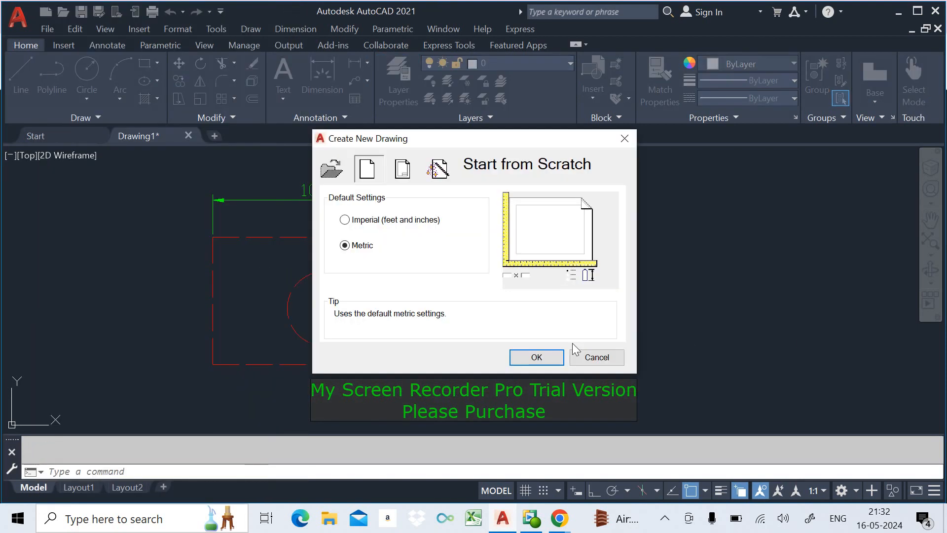
{"action": "left_click", "coordinate": [536, 357]}
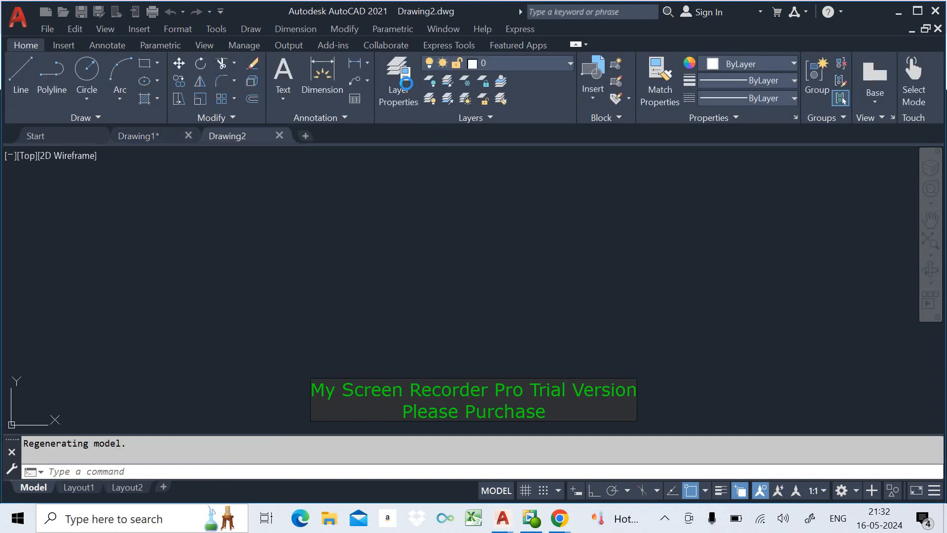
Open the Layer Properties Manager and create a group filter named ME
{"action": "left_click", "coordinate": [406, 78]}
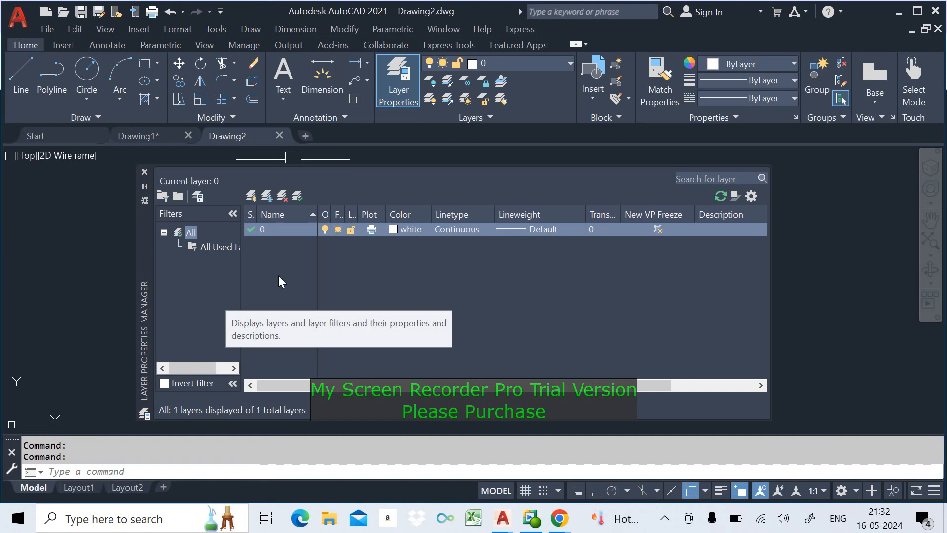
{"action": "left_click", "coordinate": [178, 197]}
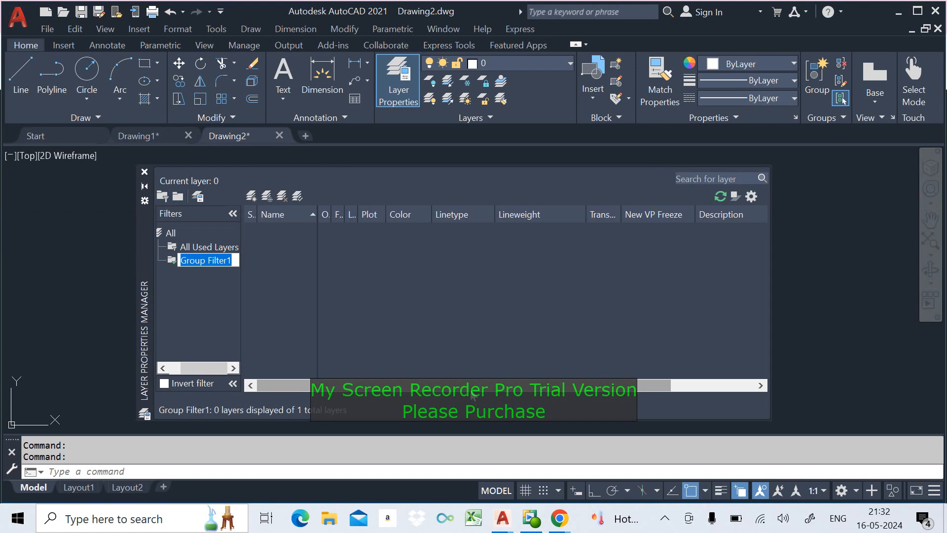
{"action": "type", "text": "ME"}
{"action": "key", "text": "Return"}
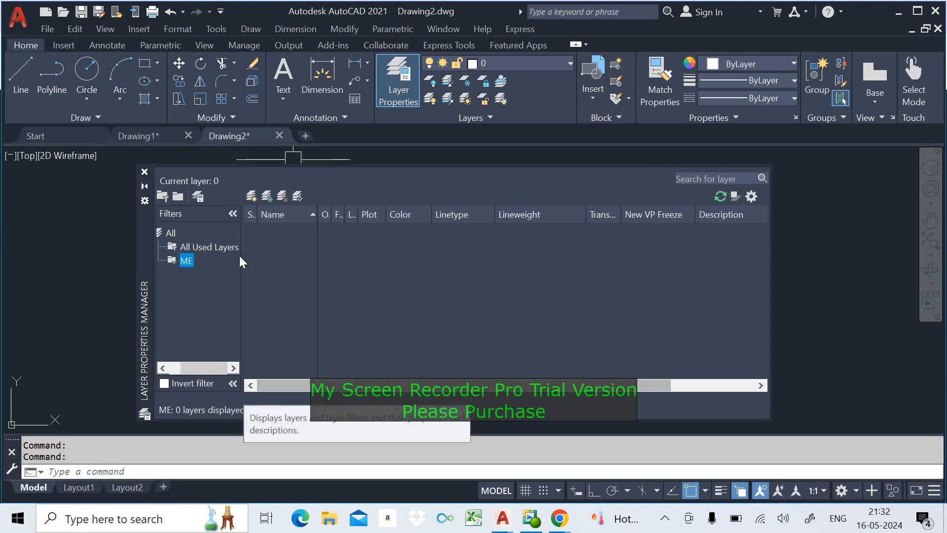
Create two more layer group filters named CI and INT
{"action": "left_click", "coordinate": [179, 197]}
{"action": "type", "text": "Cl"}
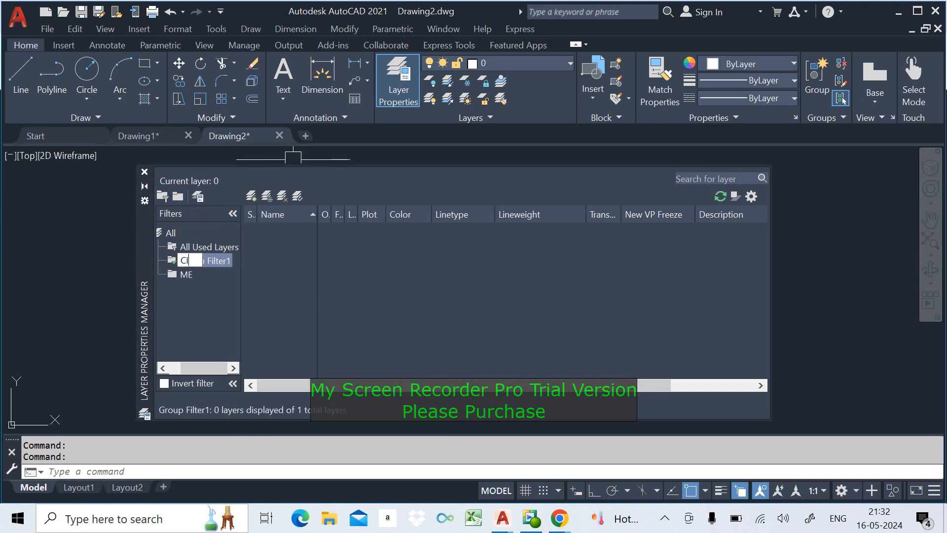
{"action": "key", "text": "Return"}
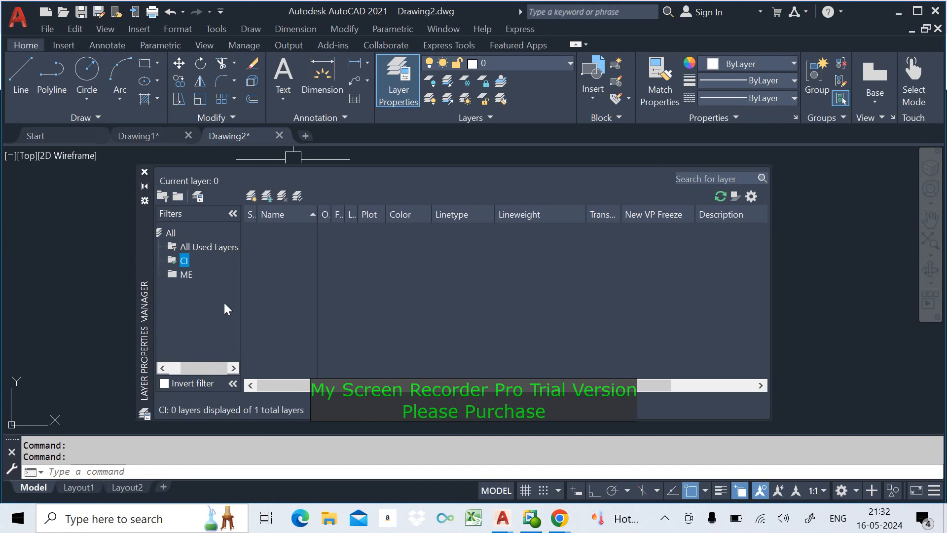
{"action": "left_click", "coordinate": [180, 198]}
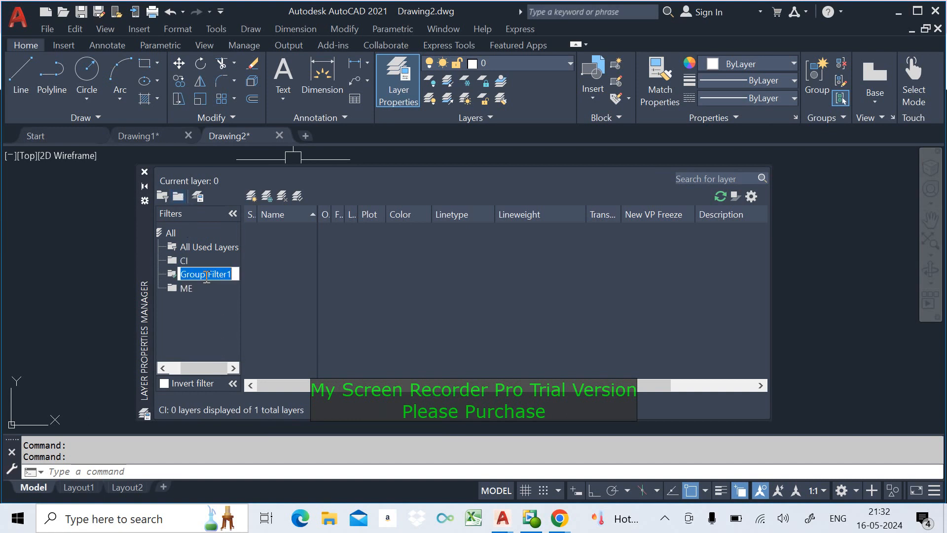
{"action": "type", "text": "INT"}
{"action": "key", "text": "Return"}
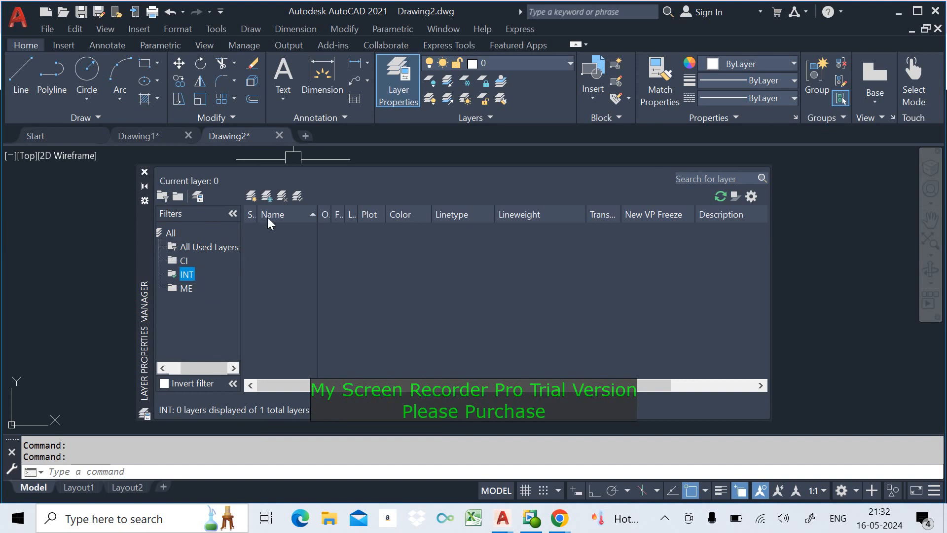
Add a new layer to the INT group filter
{"action": "left_click", "coordinate": [252, 196]}
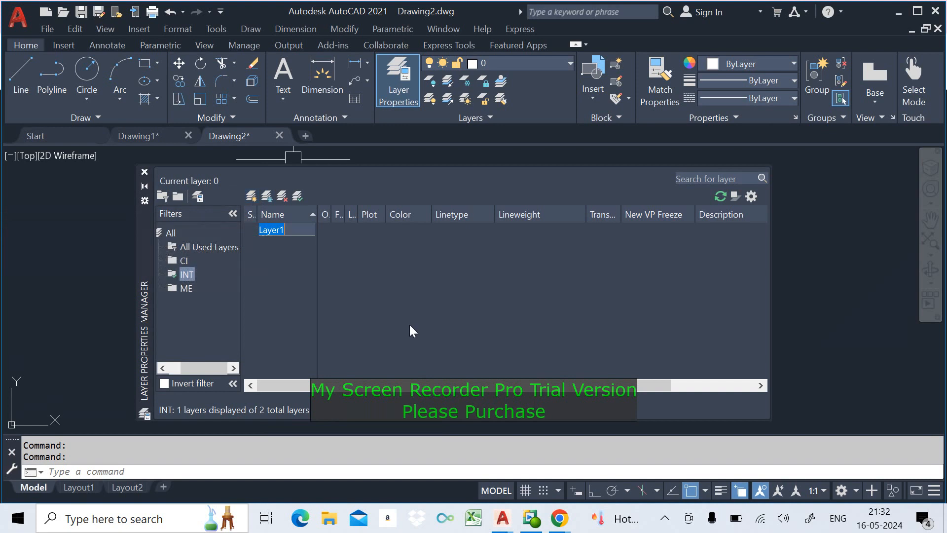
{"action": "type", "text": "INT1"}
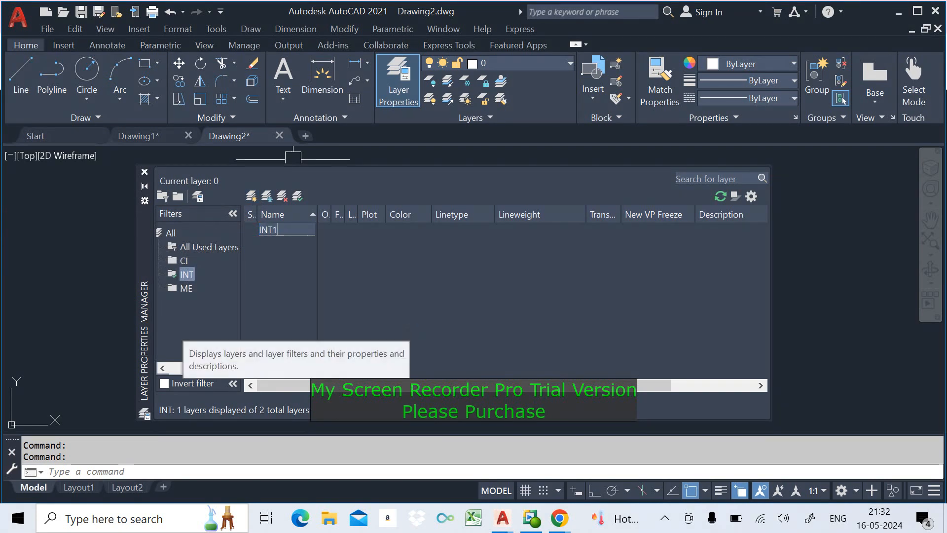
{"action": "key", "text": "Escape"}
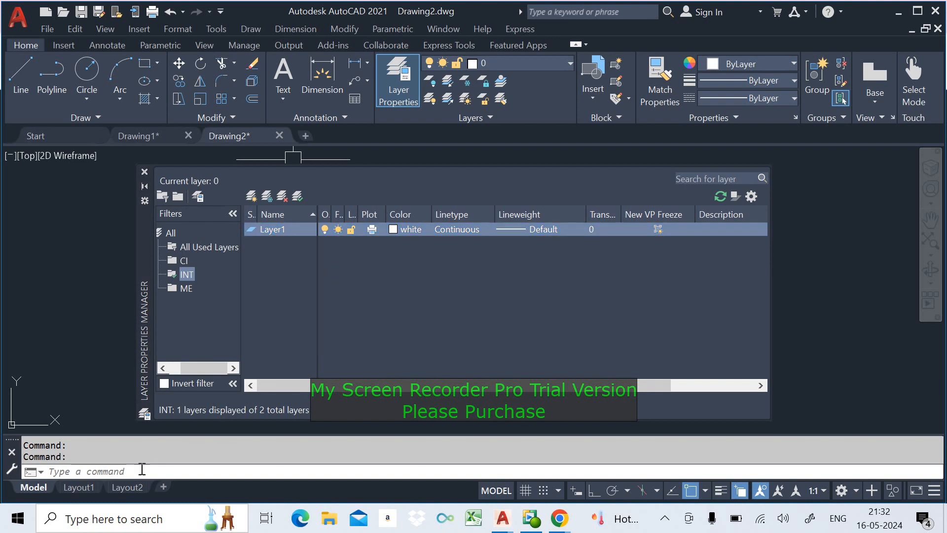
{"action": "left_click", "coordinate": [140, 473]}
{"action": "key", "text": "Escape"}
Rename the new layer in the INT filter as INT1 and cancel the pending layer command
{"action": "left_click", "coordinate": [299, 236]}
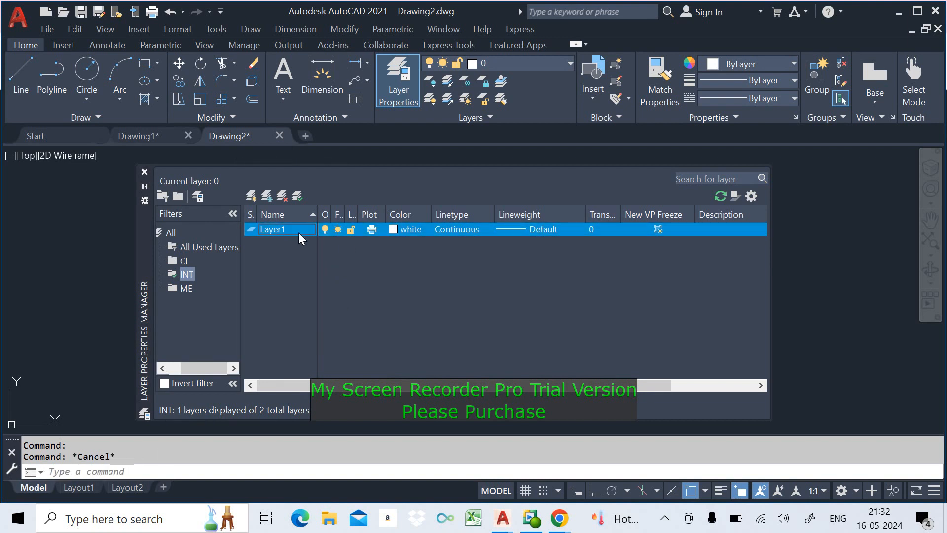
{"action": "left_click", "coordinate": [295, 229]}
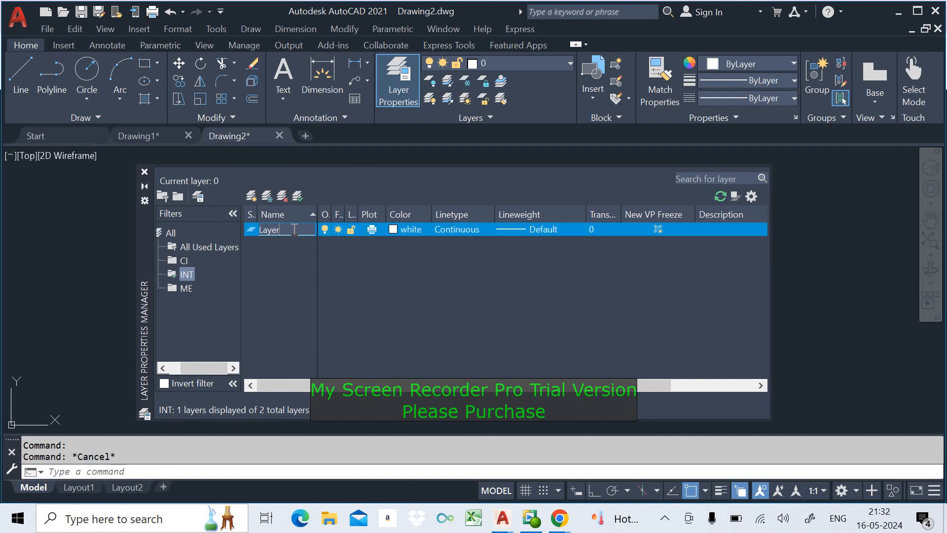
{"action": "key", "text": "BackSpace"}
{"action": "key", "text": "BackSpace"}
{"action": "key", "text": "BackSpace"}
{"action": "key", "text": "BackSpace"}
{"action": "key", "text": "BackSpace"}
{"action": "key", "text": "Return"}
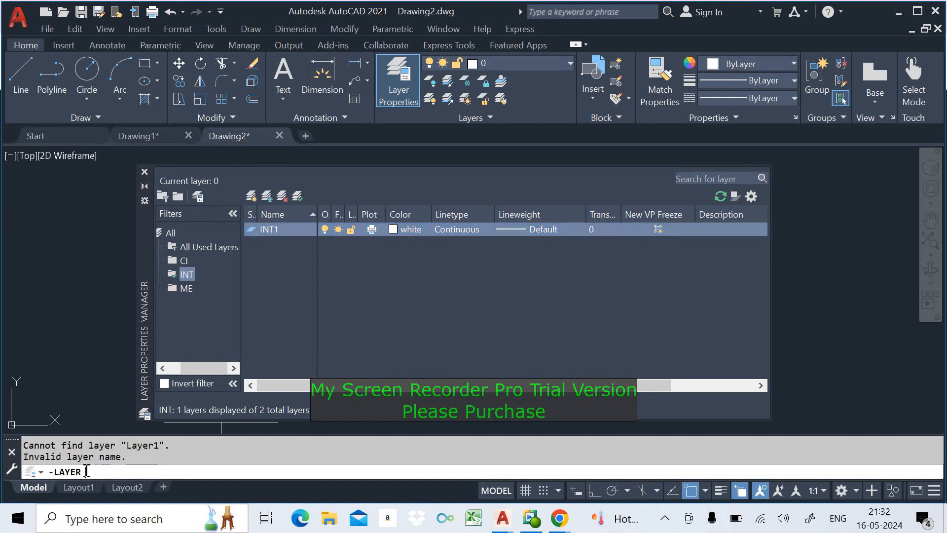
{"action": "key", "text": "Escape"}
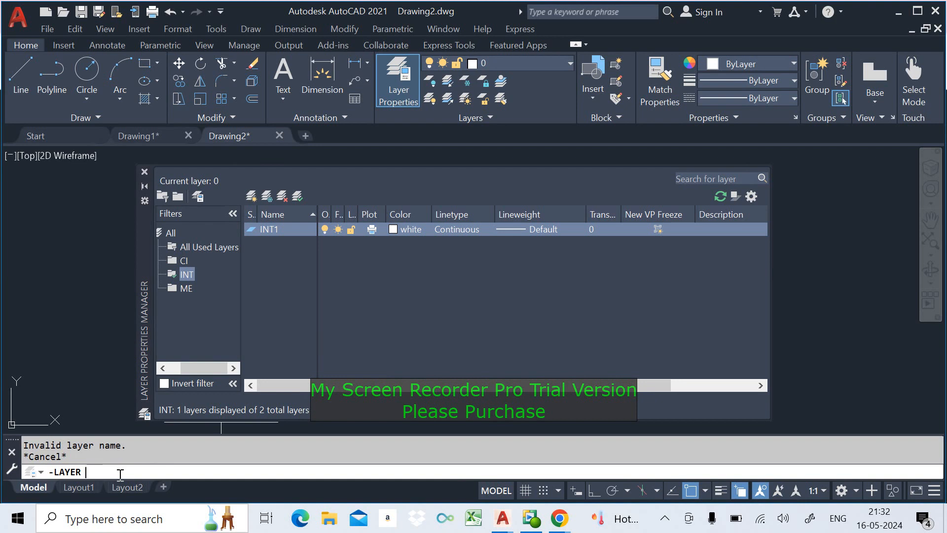
{"action": "key", "text": "Escape"}
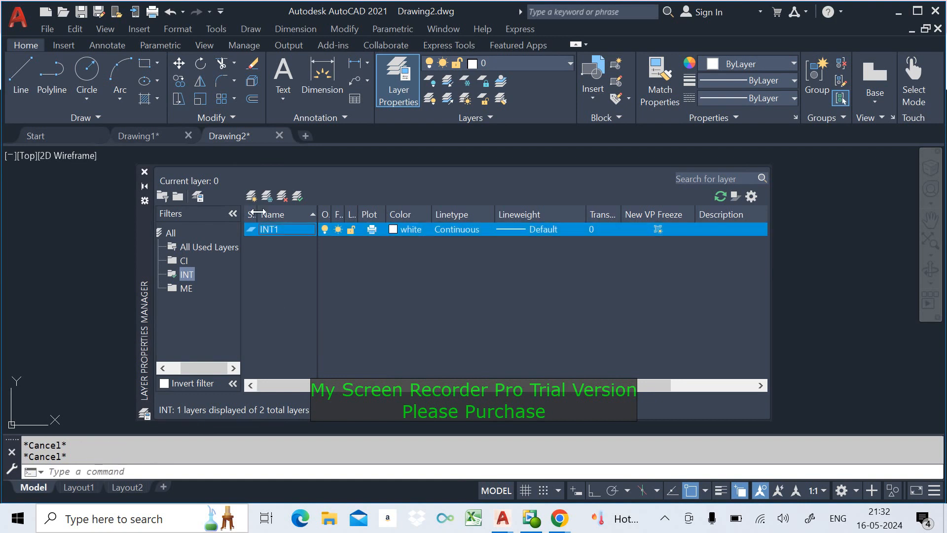
Add a second layer to the INT group filter and name it INT2
{"action": "left_click", "coordinate": [251, 195]}
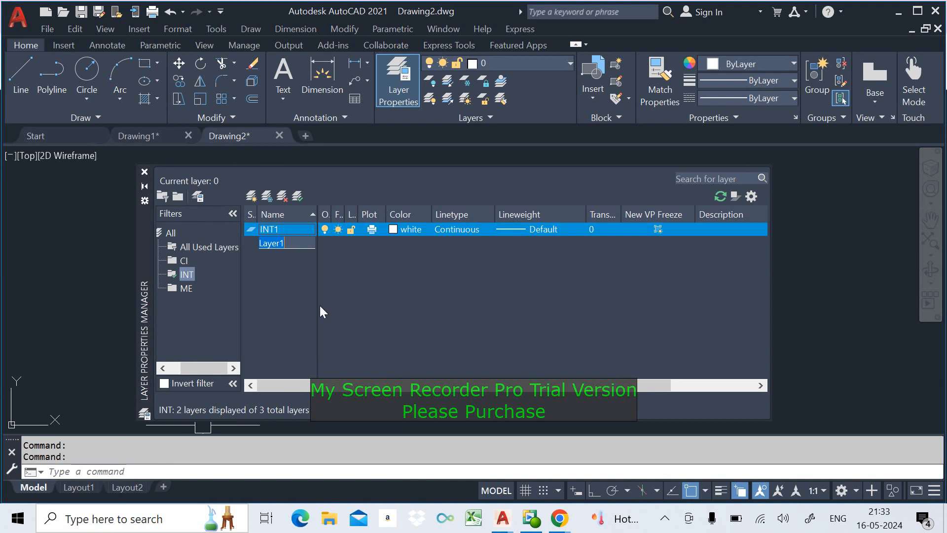
{"action": "key", "text": "Return"}
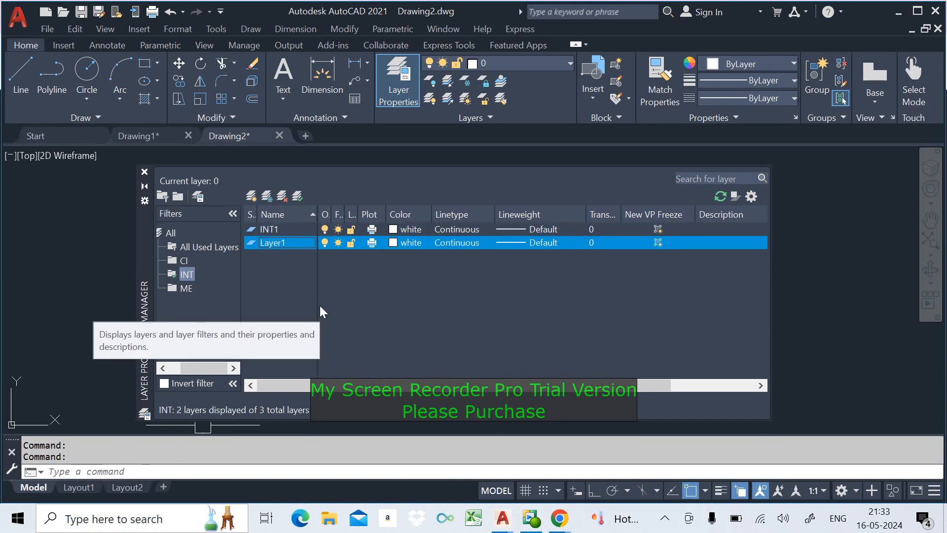
{"action": "left_click", "coordinate": [298, 244]}
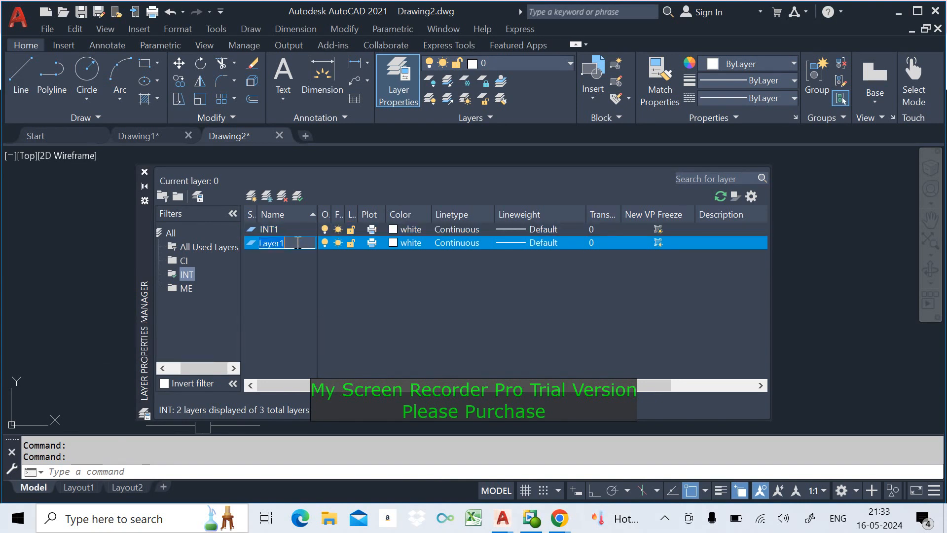
{"action": "type", "text": "INT2"}
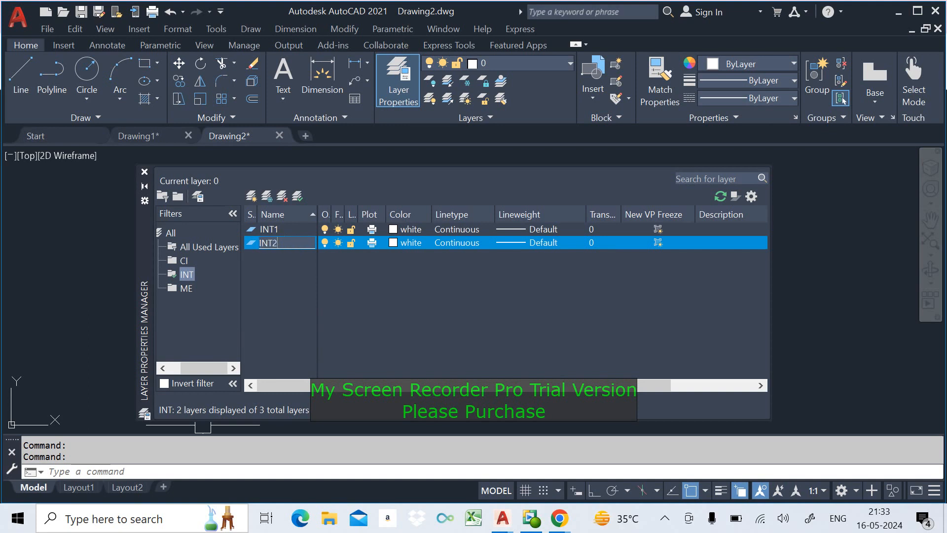
{"action": "key", "text": "Return"}
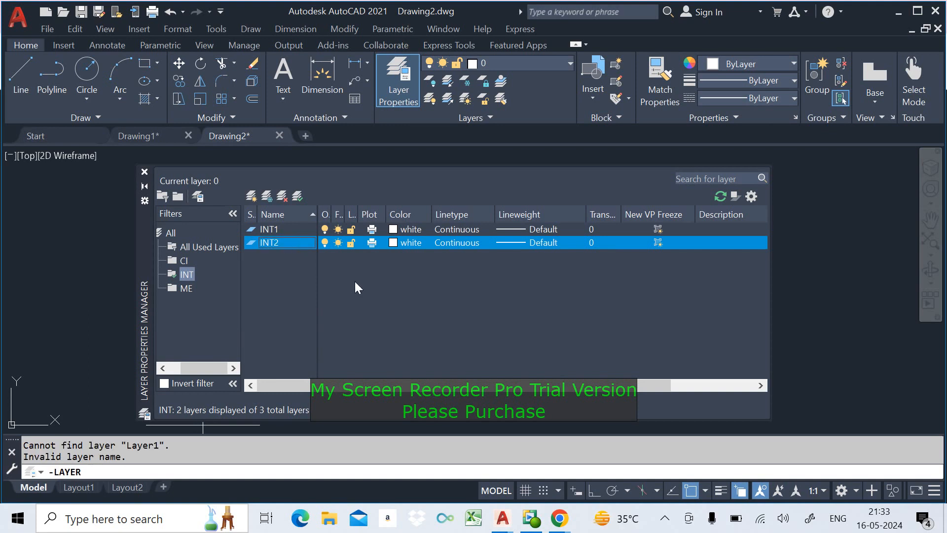
{"action": "left_click", "coordinate": [571, 271]}
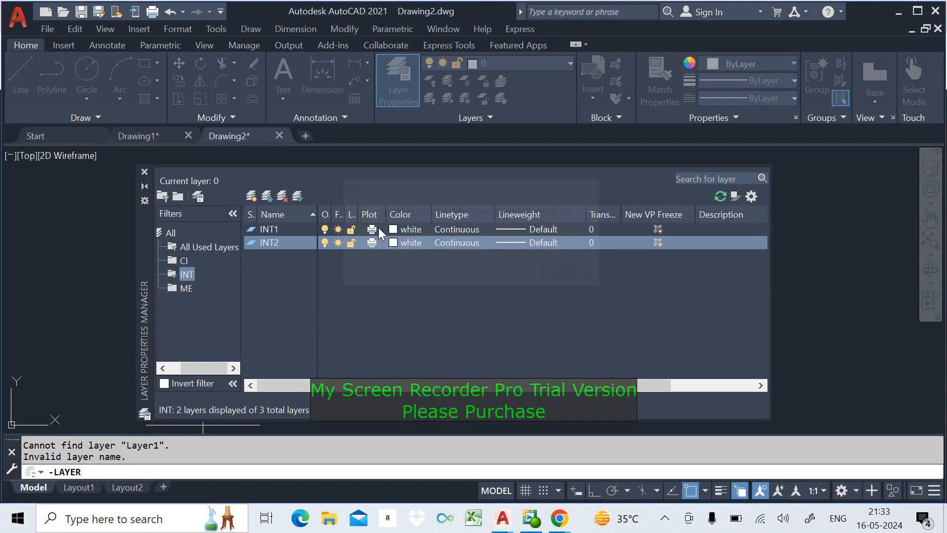
{"action": "left_click", "coordinate": [385, 232]}
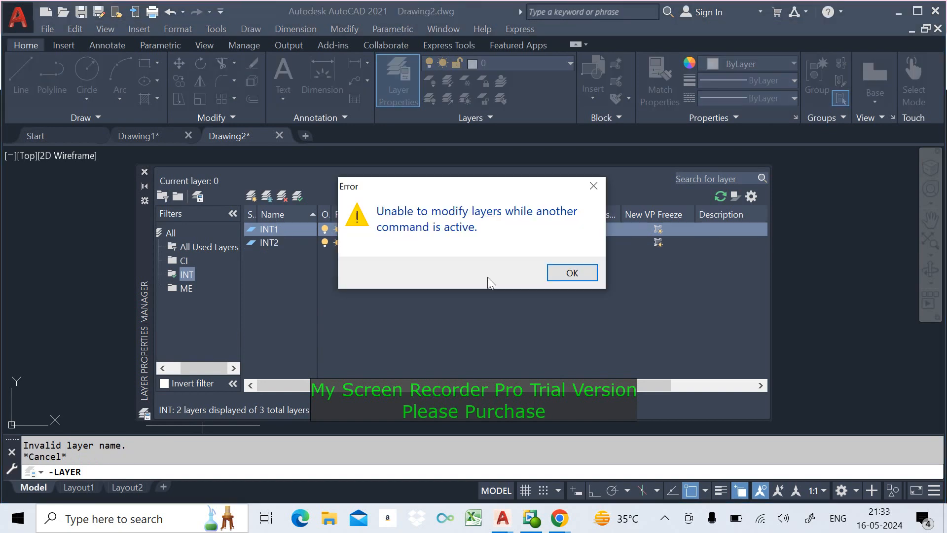
{"action": "left_click", "coordinate": [575, 272]}
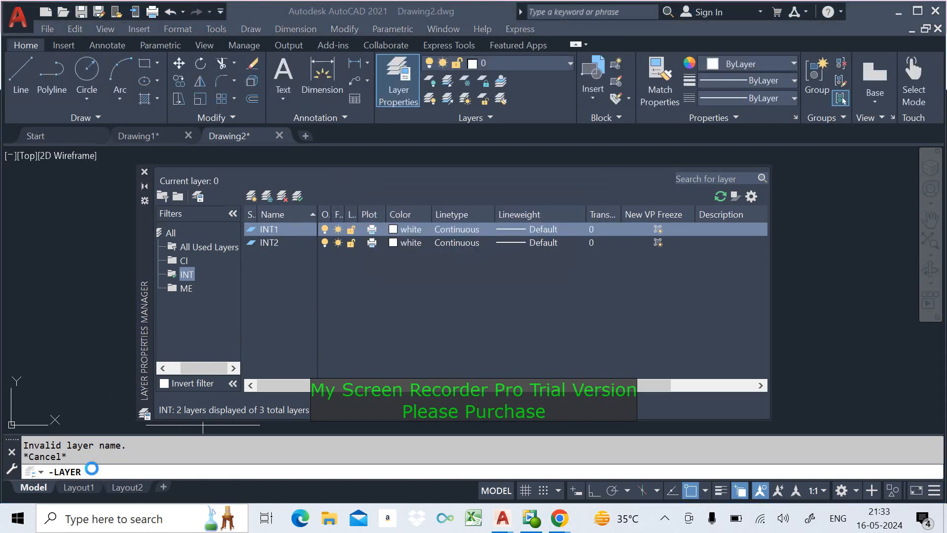
{"action": "left_click", "coordinate": [573, 274]}
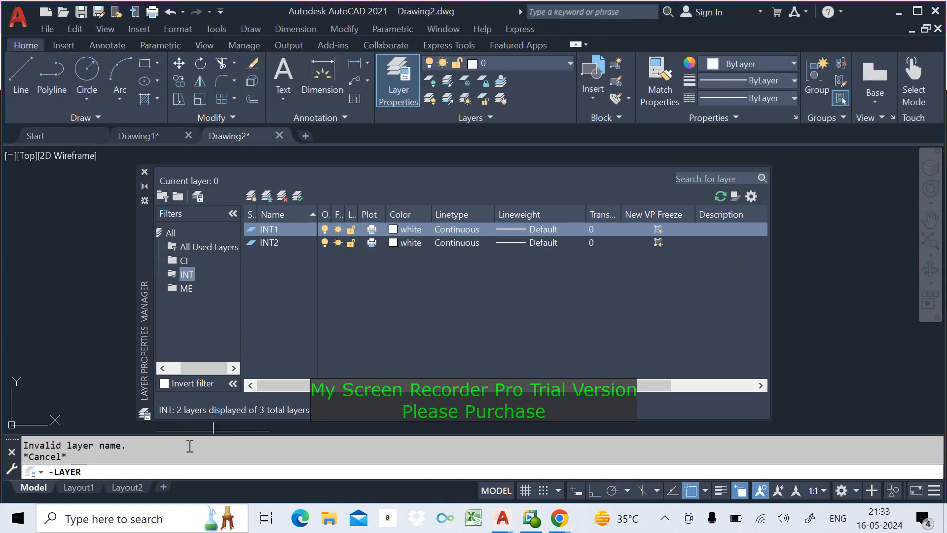
Cancel the active layer command and set the color of layer INT1 to cyan and INT2 to magenta
{"action": "key", "text": "Escape"}
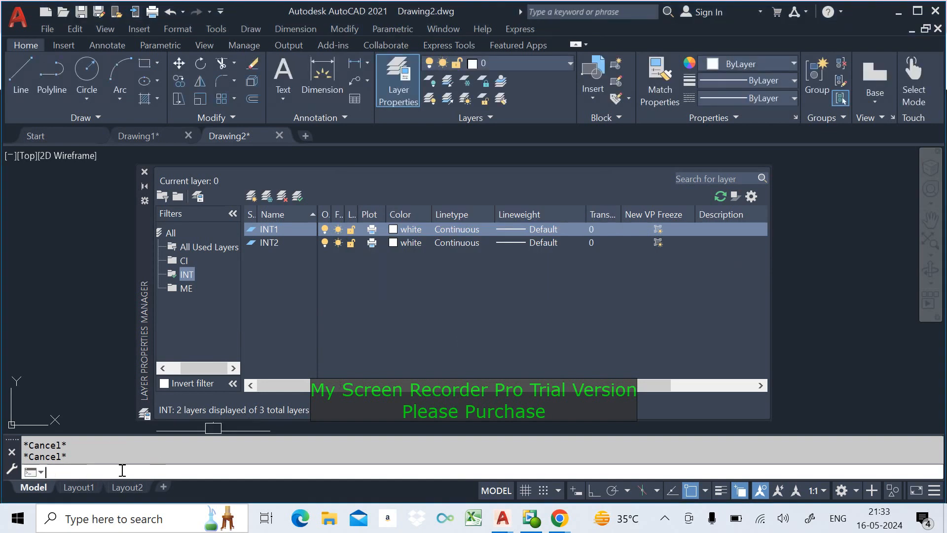
{"action": "left_click", "coordinate": [391, 230]}
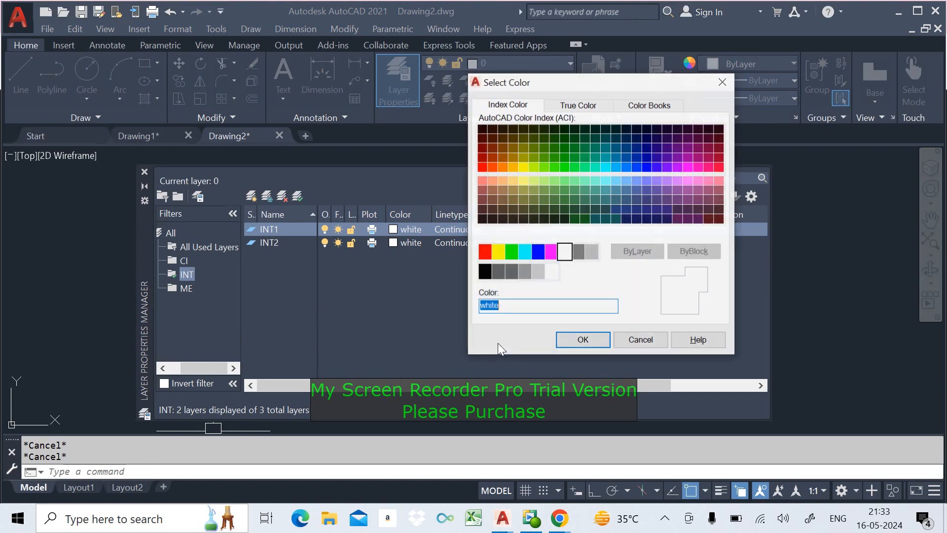
{"action": "left_click", "coordinate": [525, 252]}
{"action": "left_click", "coordinate": [582, 340]}
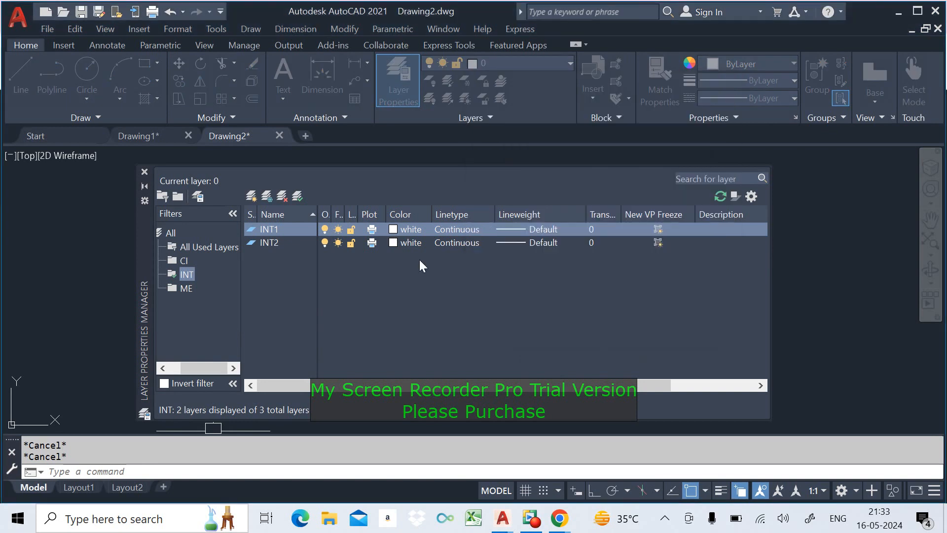
{"action": "left_click", "coordinate": [393, 243]}
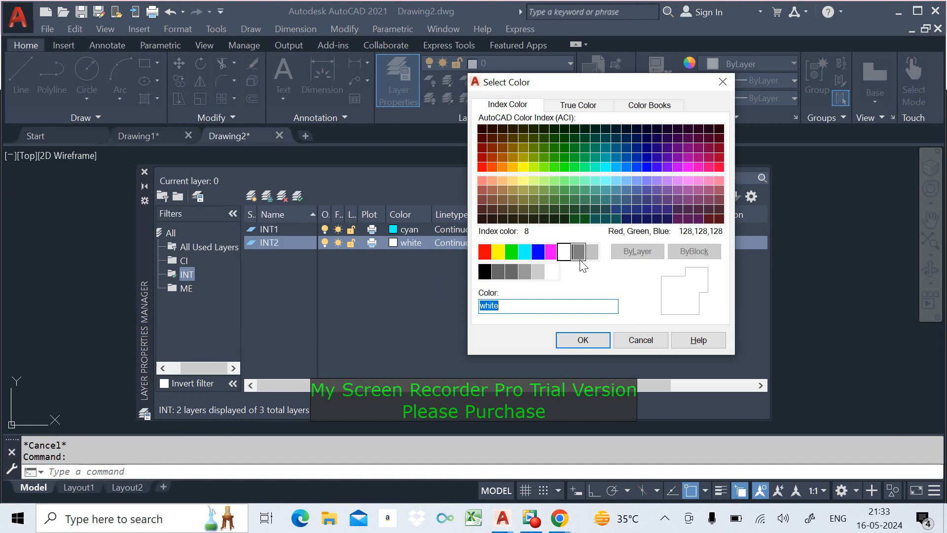
{"action": "left_click", "coordinate": [551, 252]}
{"action": "left_click", "coordinate": [583, 340]}
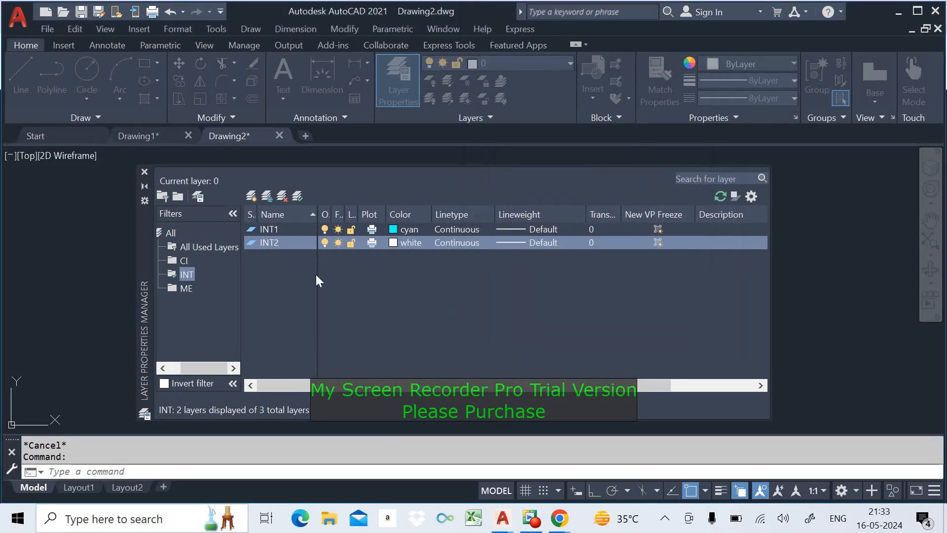
Add a new layer to the CI group filter and name it CI
{"action": "left_click", "coordinate": [185, 261]}
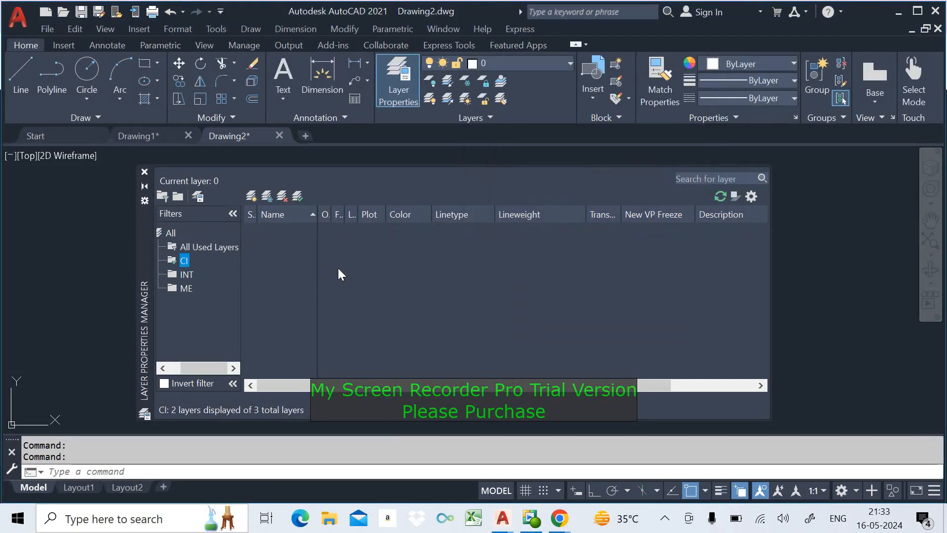
{"action": "left_click", "coordinate": [253, 198]}
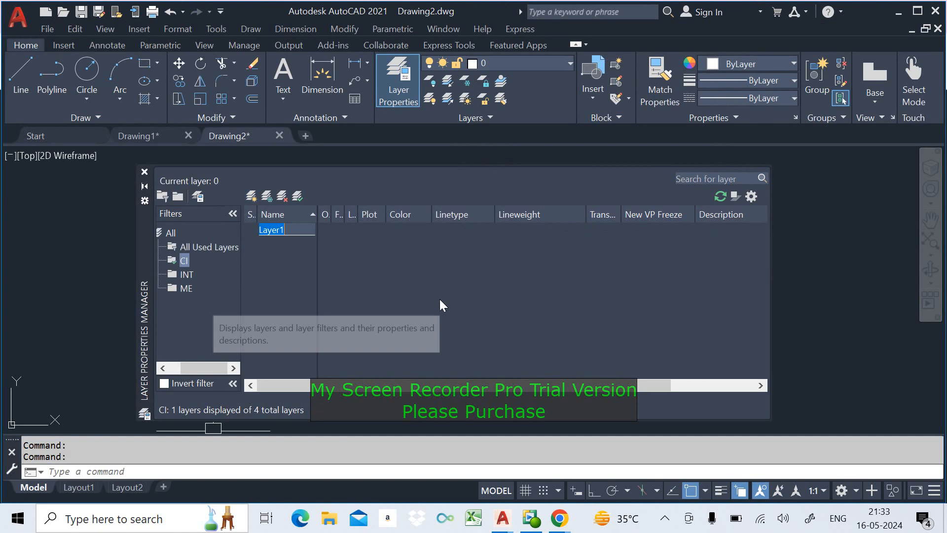
{"action": "type", "text": "CI"}
{"action": "key", "text": "Escape"}
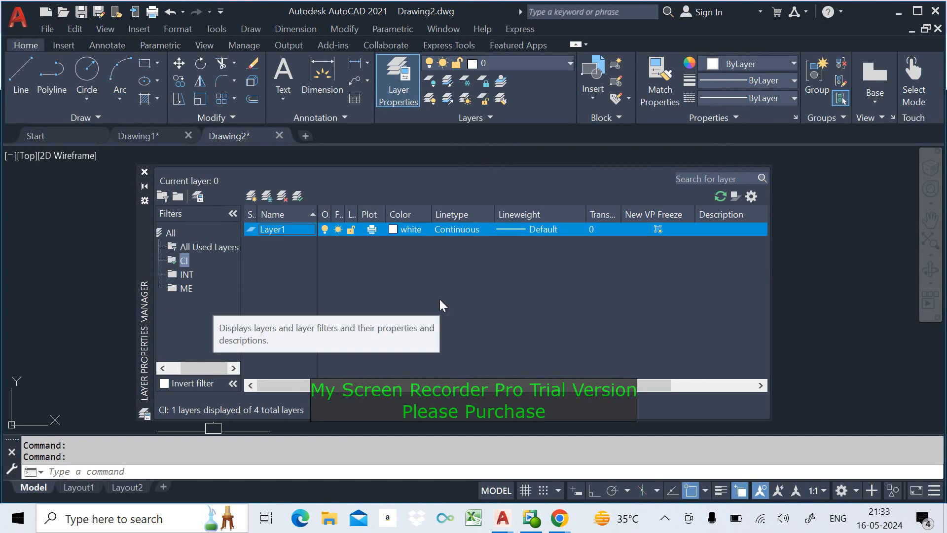
{"action": "left_click", "coordinate": [291, 230]}
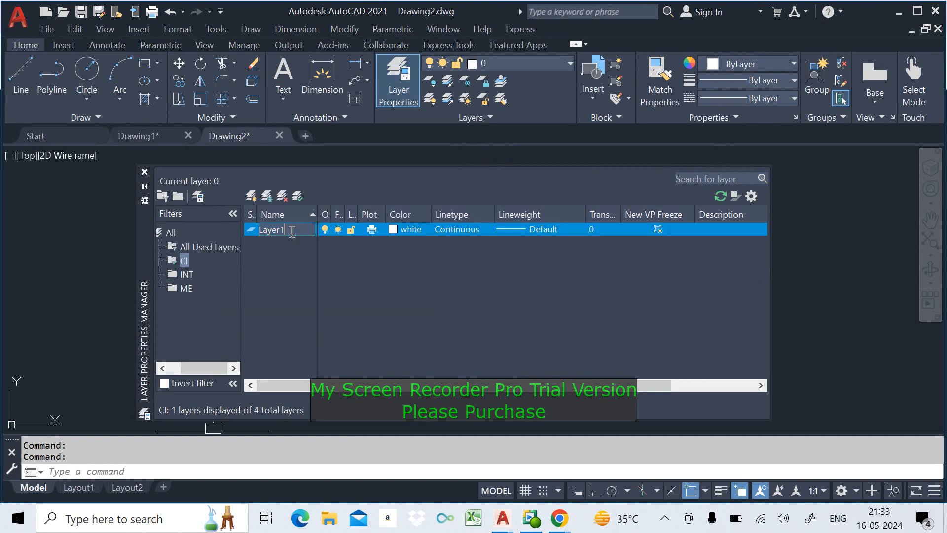
{"action": "type", "text": "CI"}
{"action": "key", "text": "Return"}
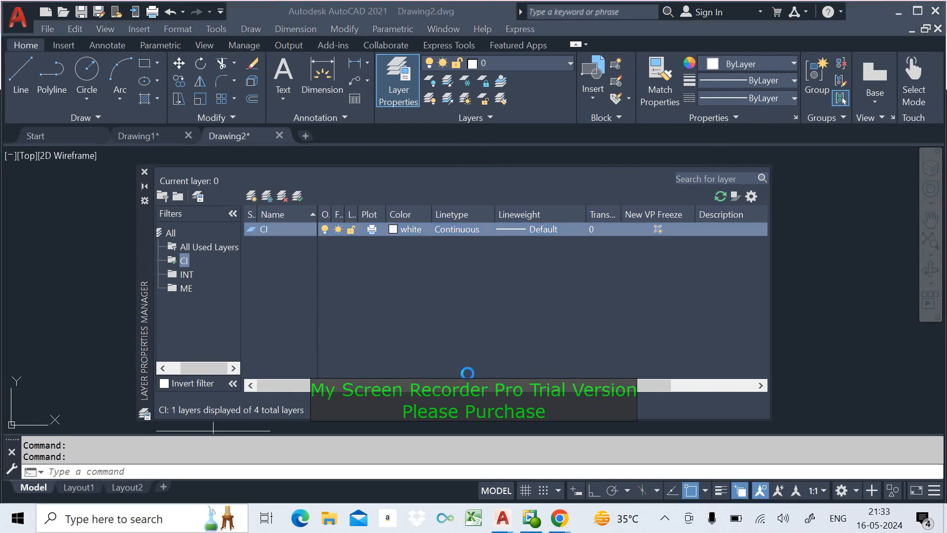
{"action": "left_click", "coordinate": [571, 273]}
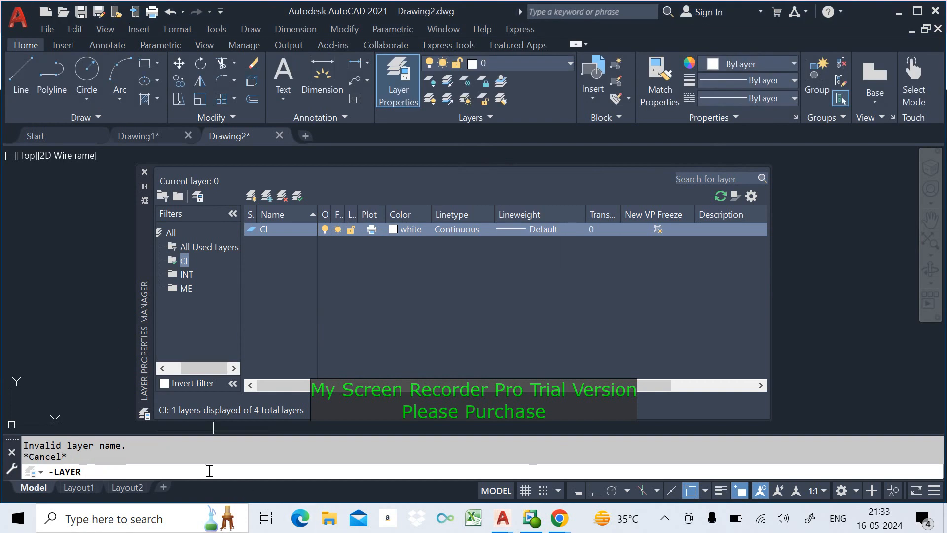
Cancel the active layer command
{"action": "key", "text": "Escape"}
{"action": "left_click", "coordinate": [532, 517]}
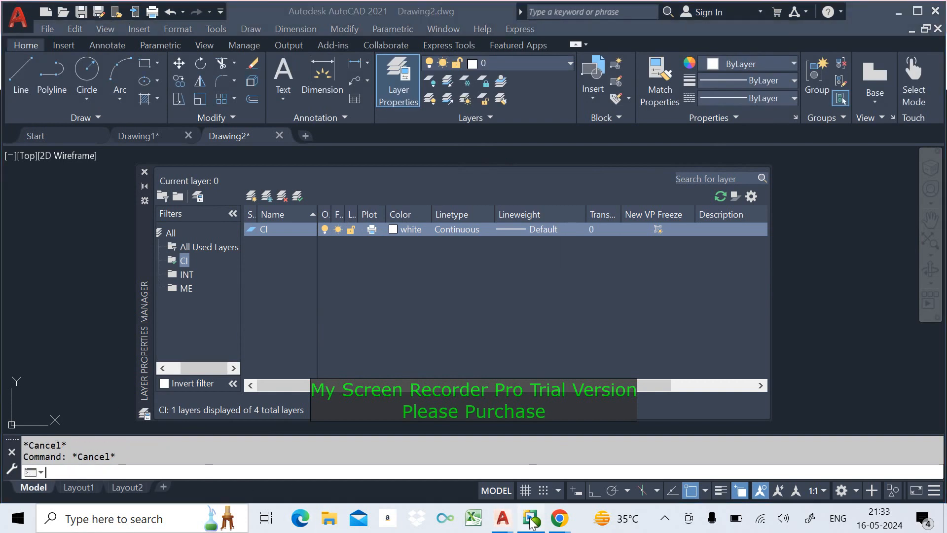
{"action": "left_click", "coordinate": [15, 45]}
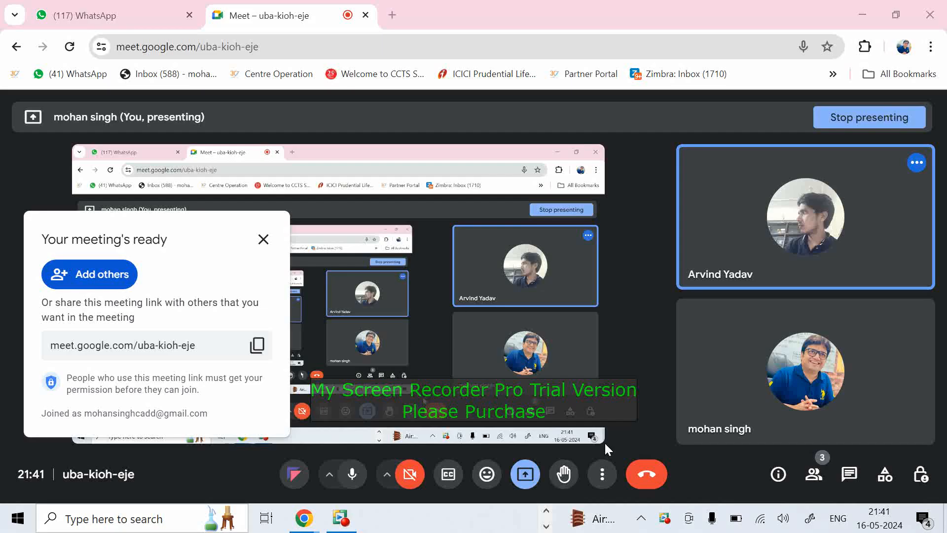
Switch from the video meeting to AutoCAD with the empty Drawing1 and dismiss the presenting notification
{"action": "left_click", "coordinate": [547, 511]}
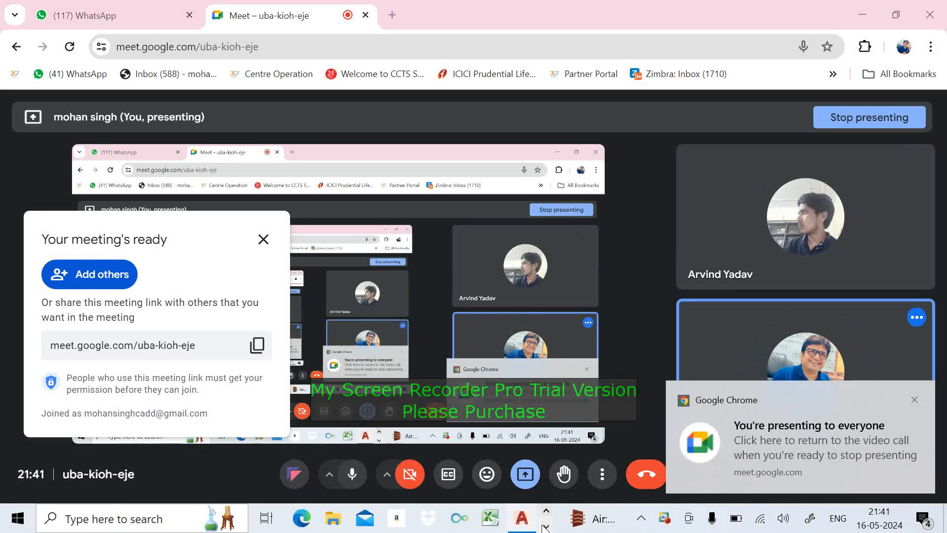
{"action": "left_click", "coordinate": [521, 518]}
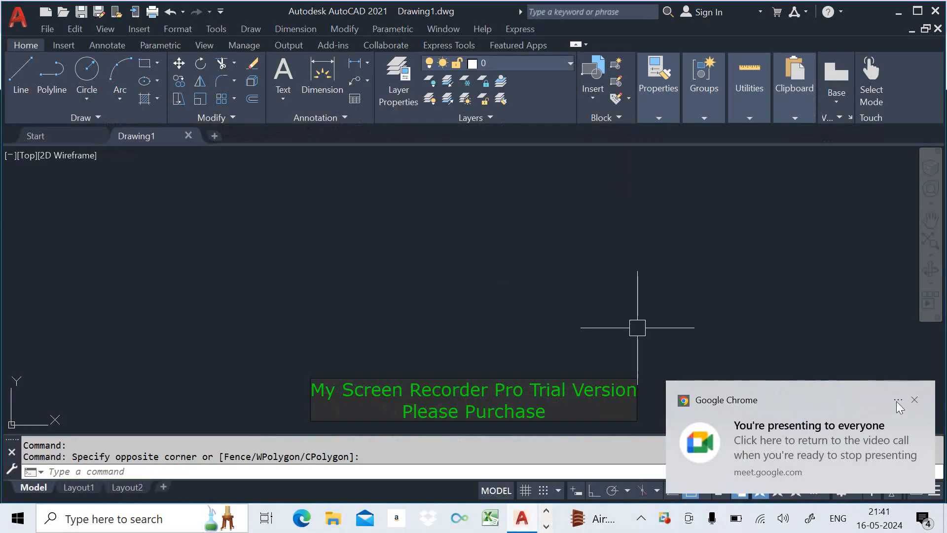
{"action": "left_click", "coordinate": [916, 400]}
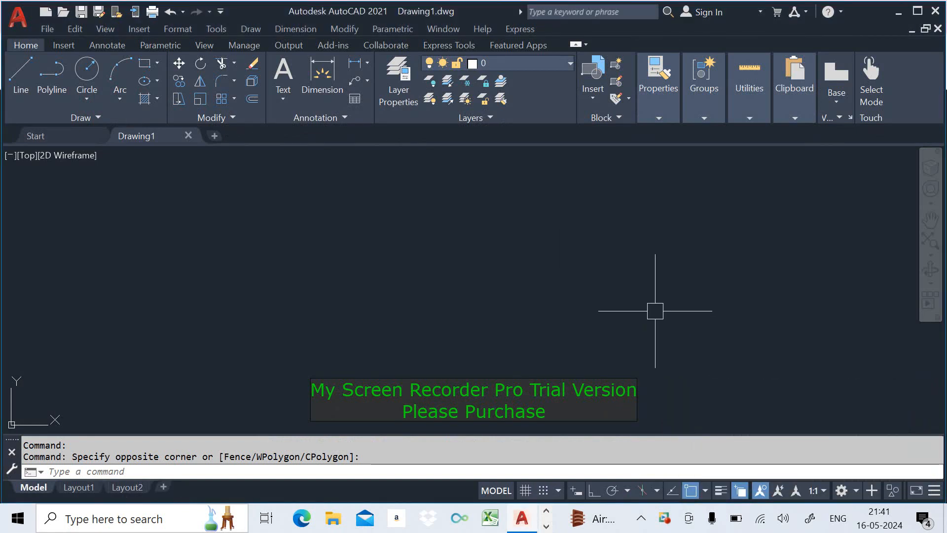
{"action": "left_click", "coordinate": [472, 334]}
{"action": "left_click", "coordinate": [493, 274]}
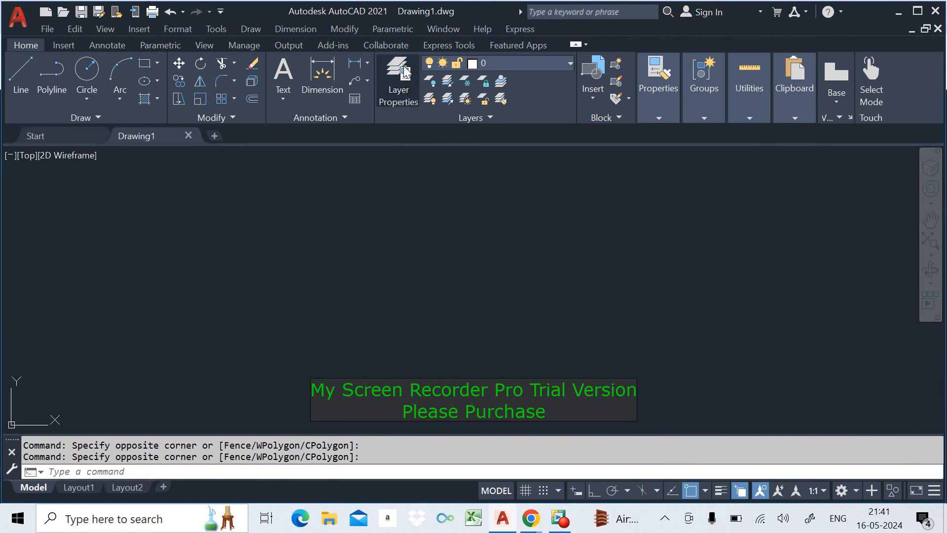
Open the Layer Properties Manager and enlarge it, with the filter tree widened to show full filter names
{"action": "left_click", "coordinate": [405, 73]}
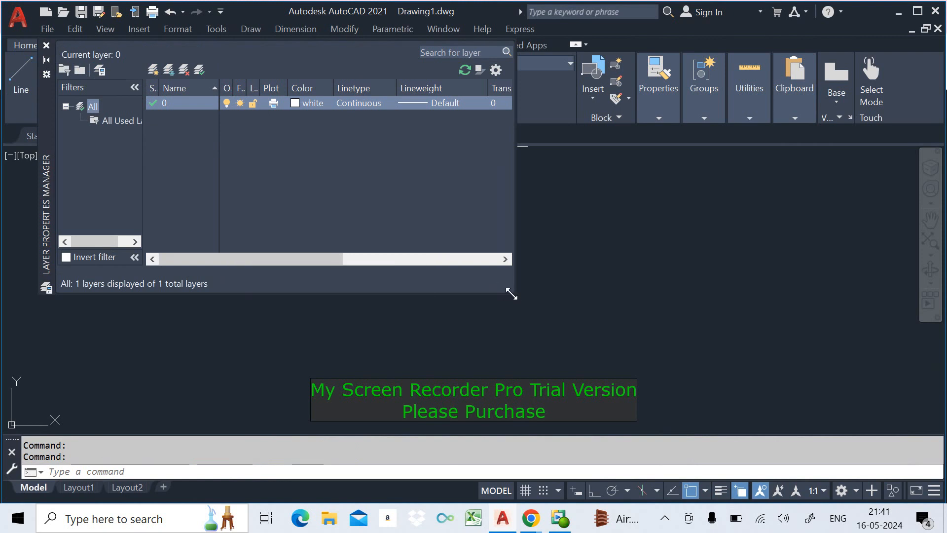
{"action": "left_click_drag", "start_coordinate": [511, 294], "coordinate": [761, 391]}
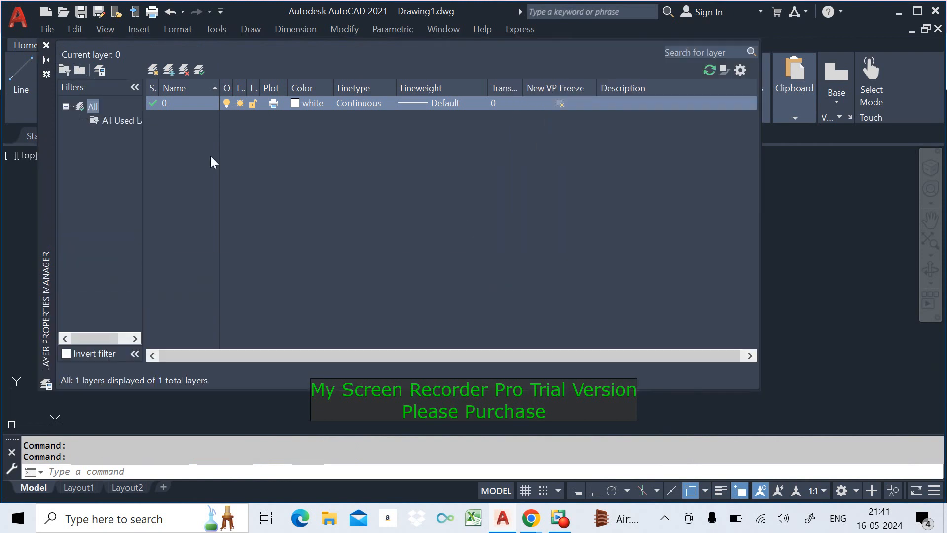
{"action": "left_click_drag", "start_coordinate": [144, 159], "coordinate": [197, 152]}
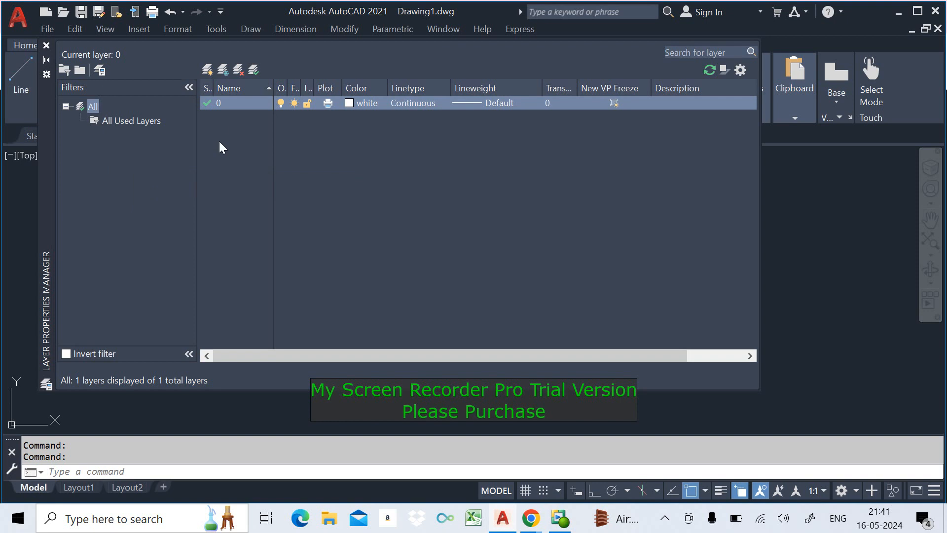
Create two layer group filters under All, named ME and CIV
{"action": "left_click", "coordinate": [80, 70]}
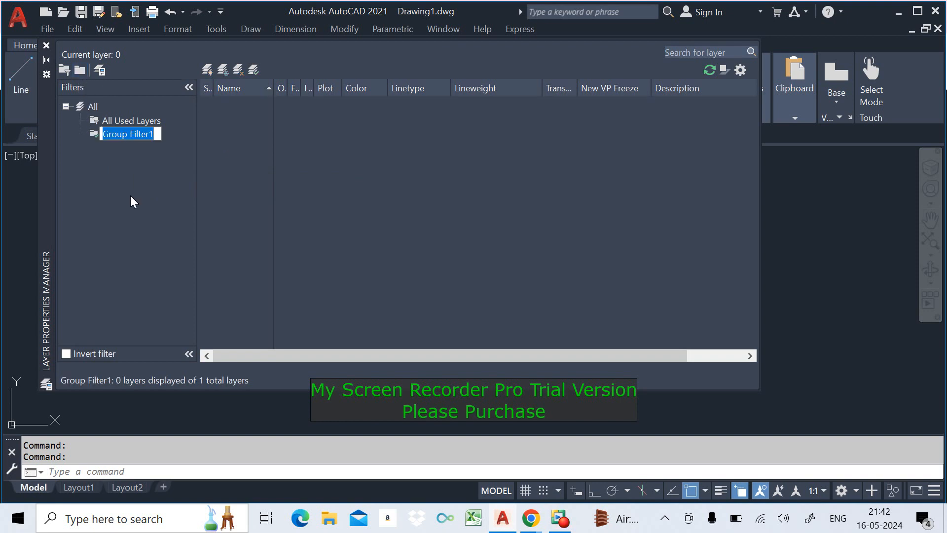
{"action": "type", "text": "ME"}
{"action": "key", "text": "Return"}
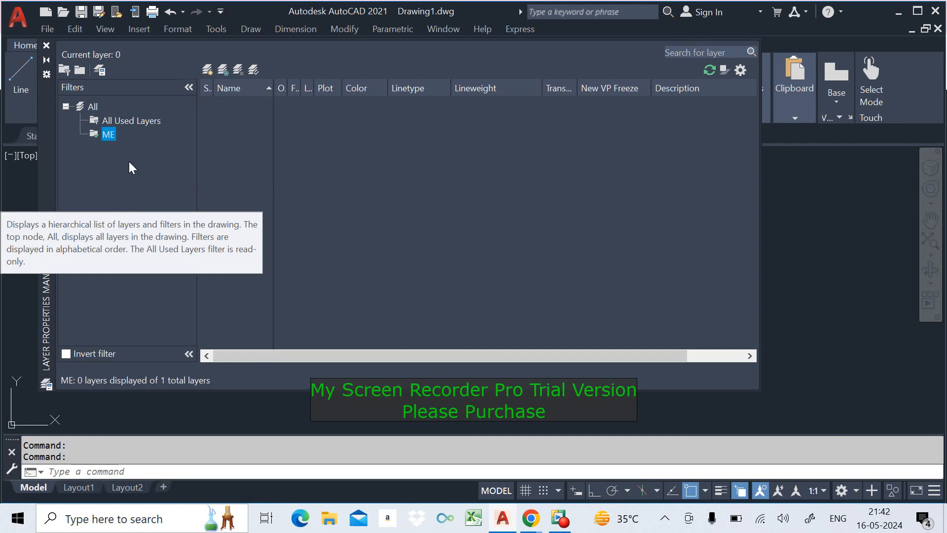
{"action": "left_click", "coordinate": [80, 72]}
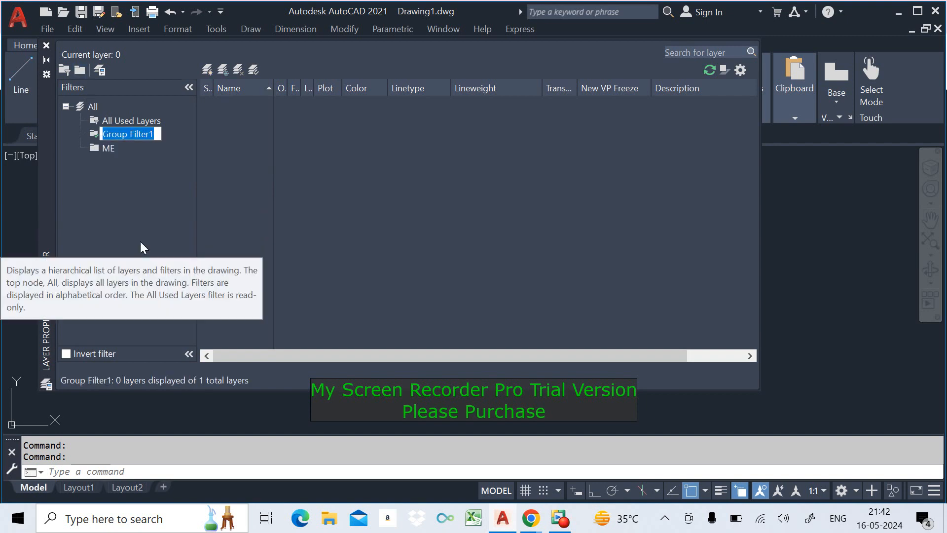
{"action": "type", "text": "CIV"}
{"action": "key", "text": "Return"}
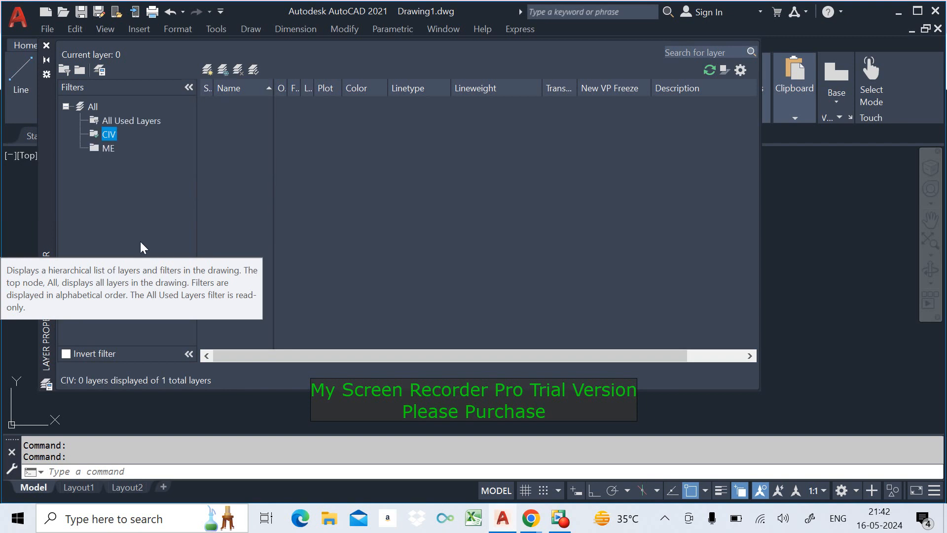
Add a new layer named C1 to the CIV group filter and cancel the pending layer command
{"action": "left_click", "coordinate": [206, 70]}
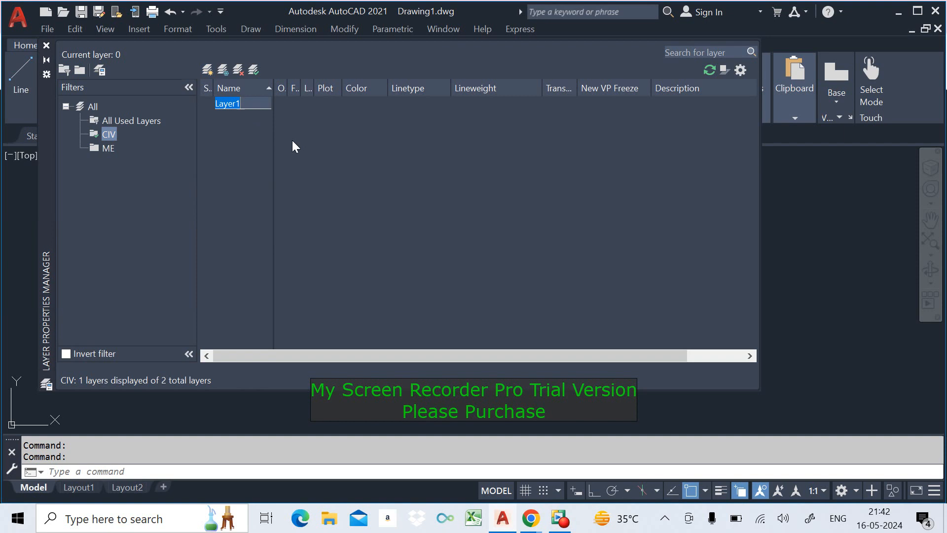
{"action": "type", "text": "C1"}
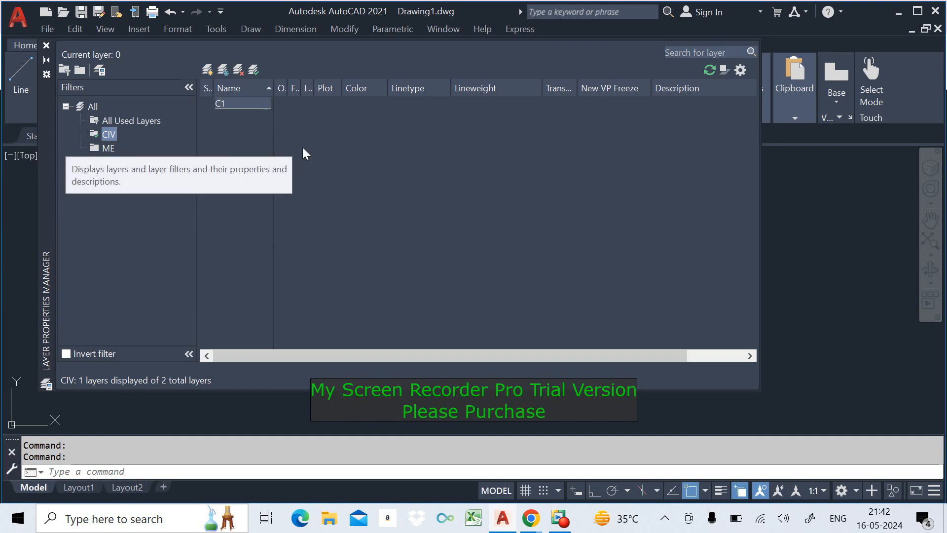
{"action": "key", "text": "Escape"}
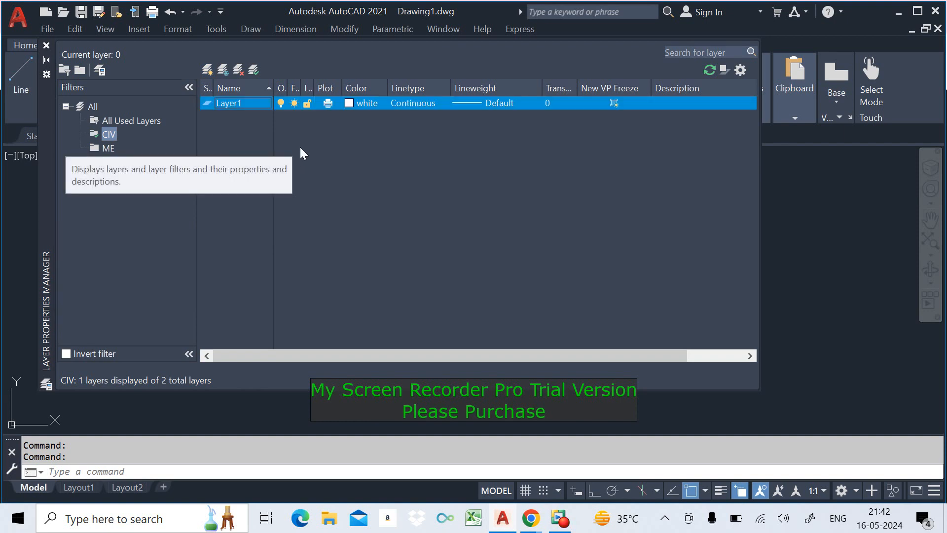
{"action": "left_click", "coordinate": [252, 102]}
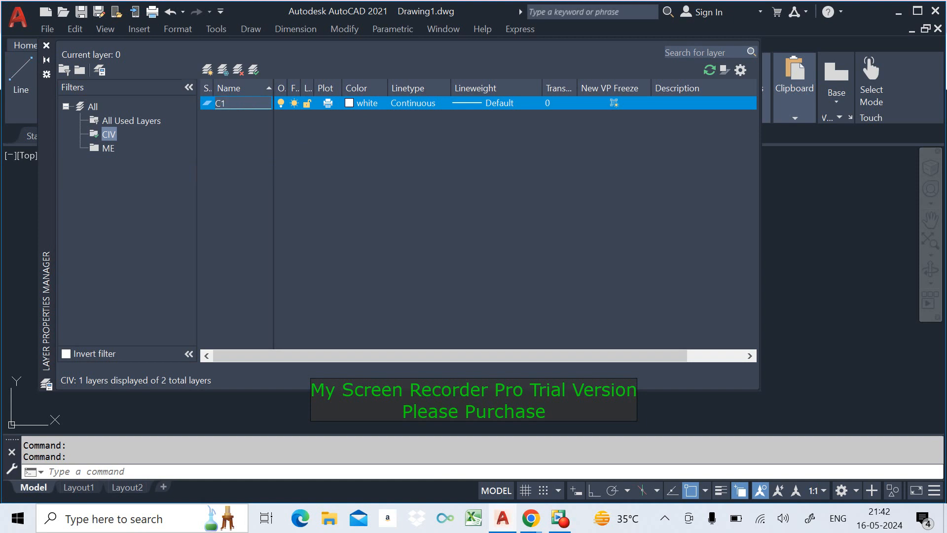
{"action": "key", "text": "Return"}
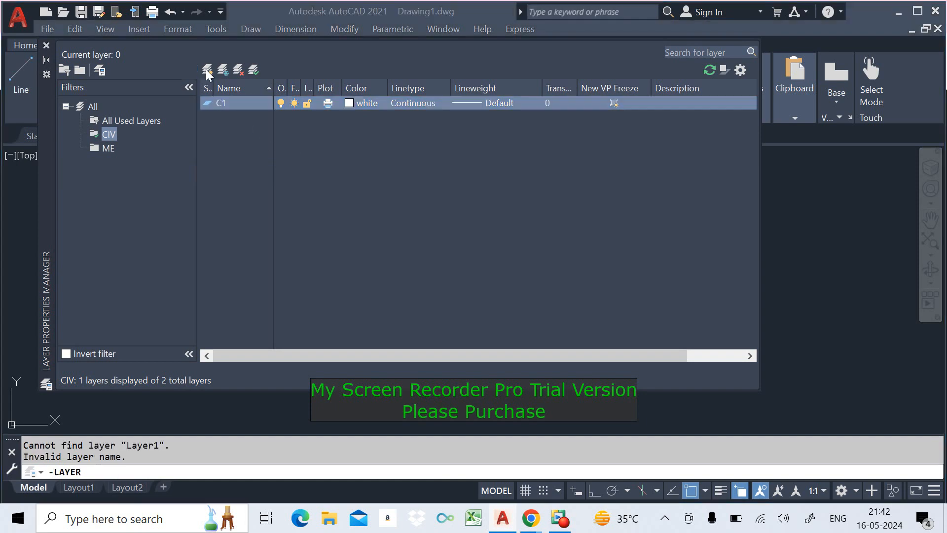
{"action": "left_click", "coordinate": [569, 270]}
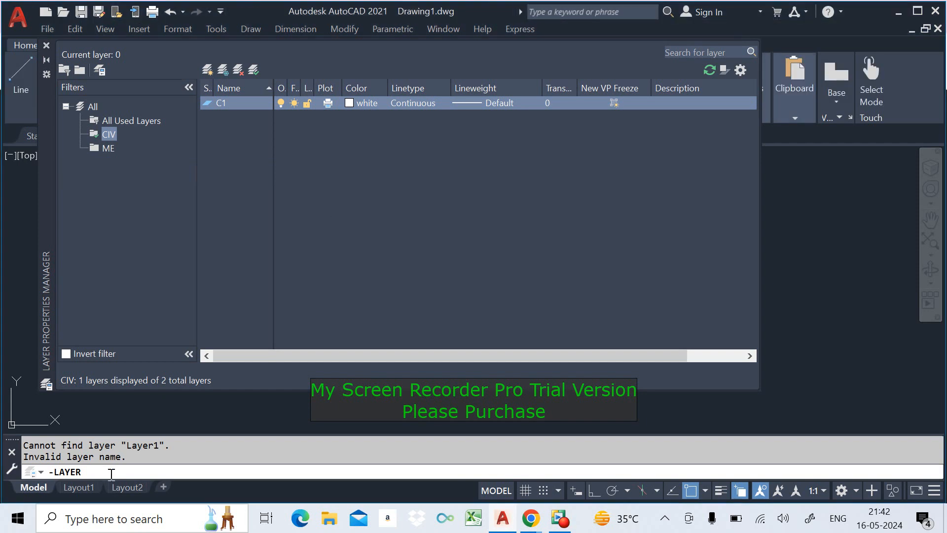
{"action": "key", "text": "Escape"}
{"action": "key", "text": "Escape"}
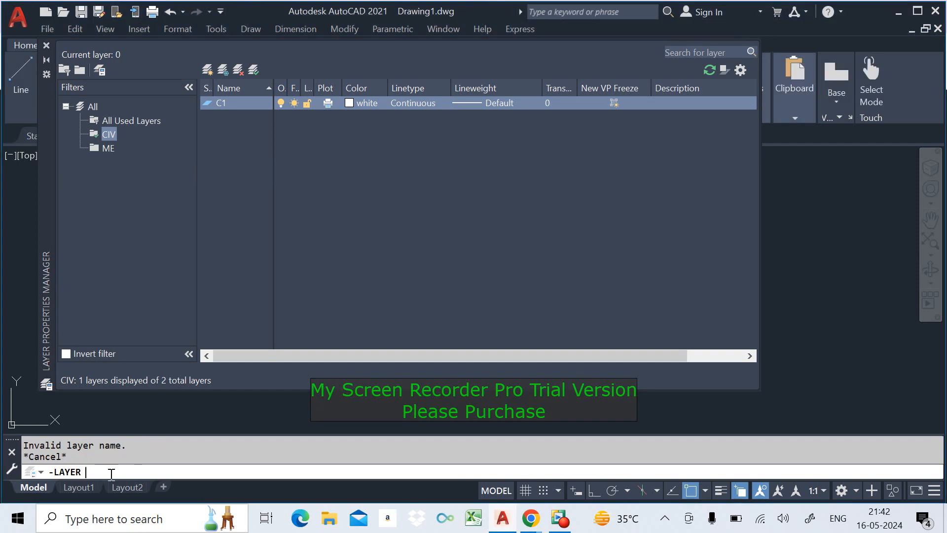
Add a second layer named C2 to the CIV group filter and cancel the pending layer command
{"action": "left_click", "coordinate": [207, 70]}
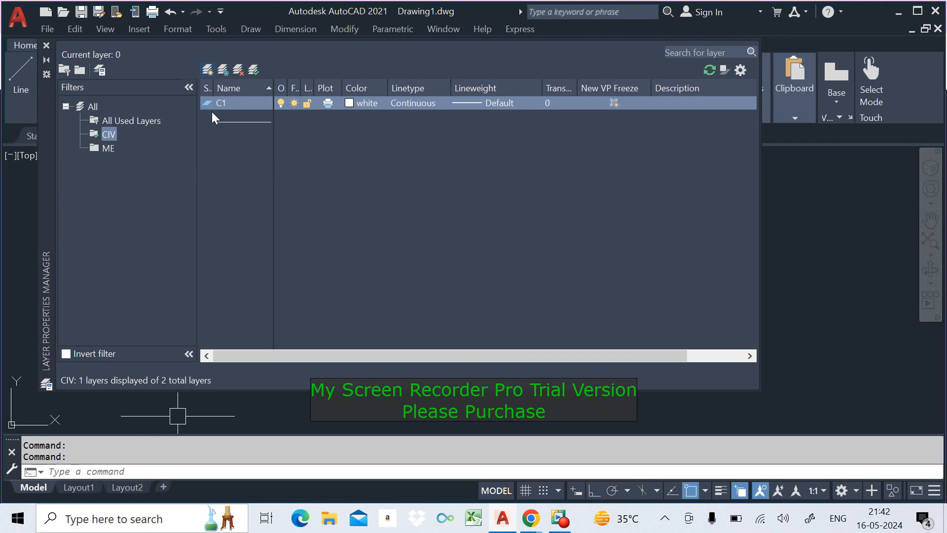
{"action": "type", "text": "C2"}
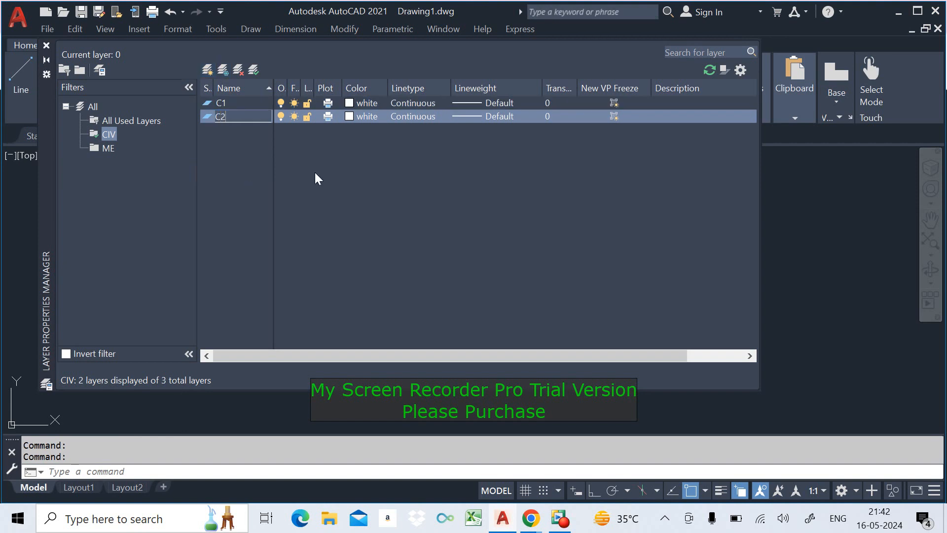
{"action": "left_click", "coordinate": [316, 172]}
{"action": "left_click", "coordinate": [251, 118]}
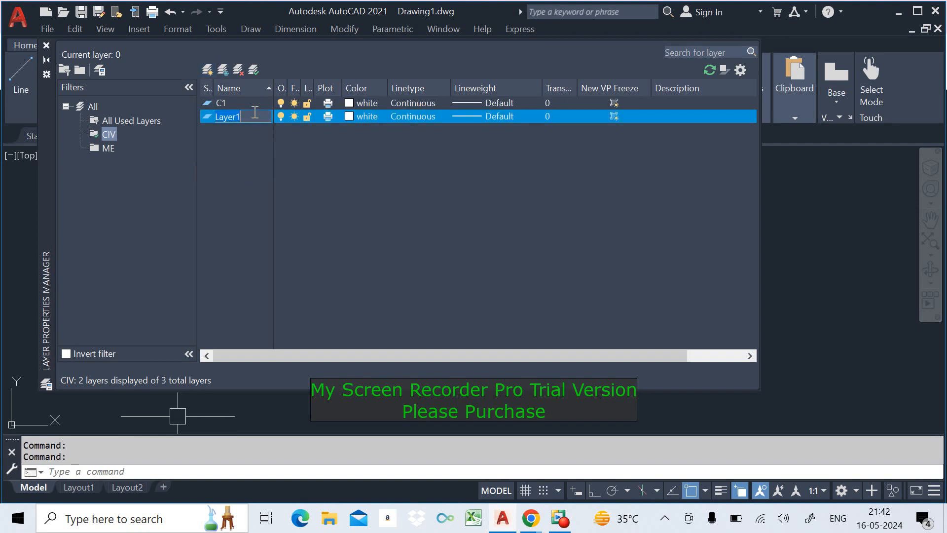
{"action": "type", "text": "C2"}
{"action": "left_click", "coordinate": [231, 159]}
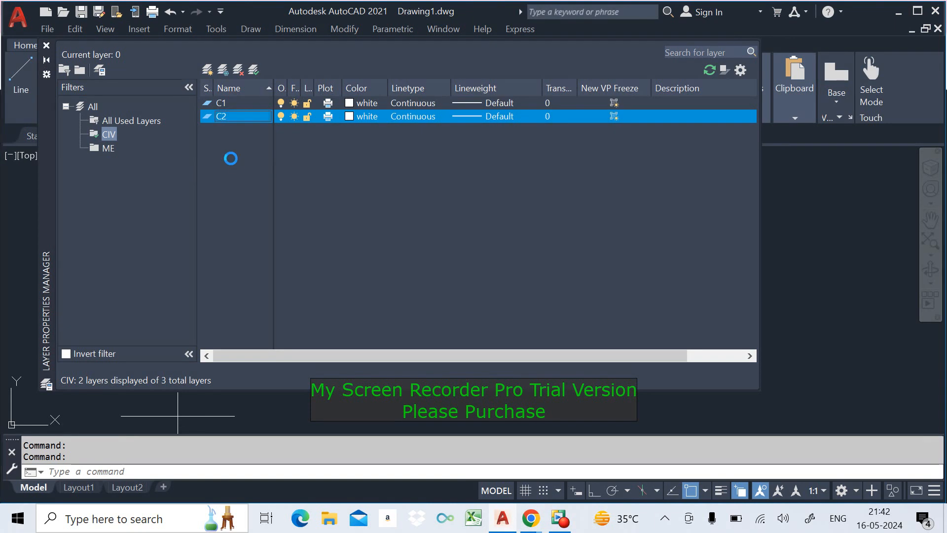
{"action": "left_click", "coordinate": [570, 273]}
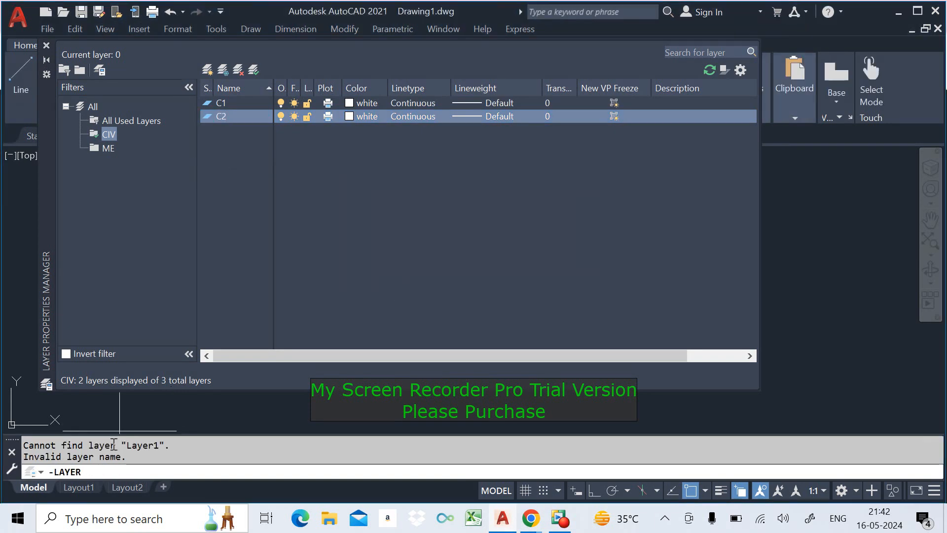
{"action": "key", "text": "Escape"}
{"action": "key", "text": "Escape"}
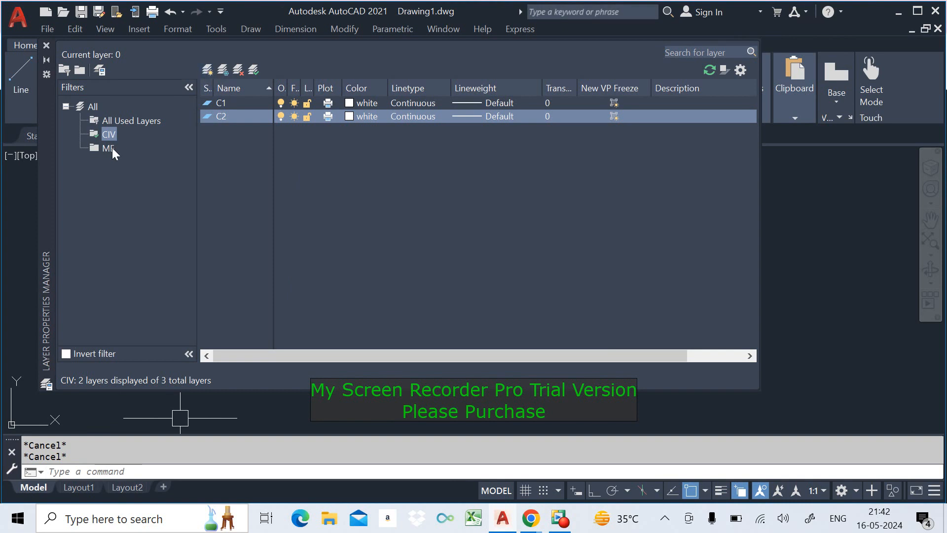
Set the color of layer C1 to green and layer C2 to yellow
{"action": "left_click", "coordinate": [359, 104]}
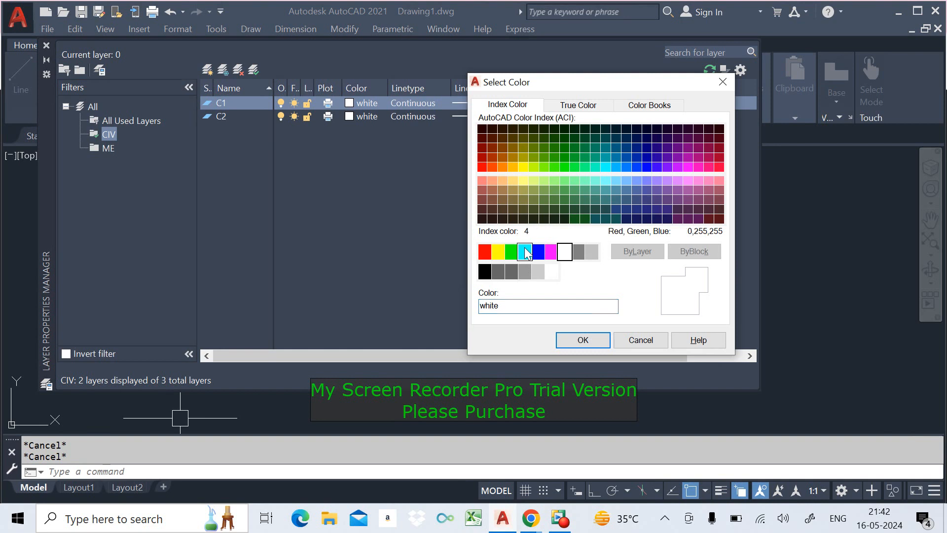
{"action": "left_click", "coordinate": [511, 251]}
{"action": "left_click", "coordinate": [582, 340]}
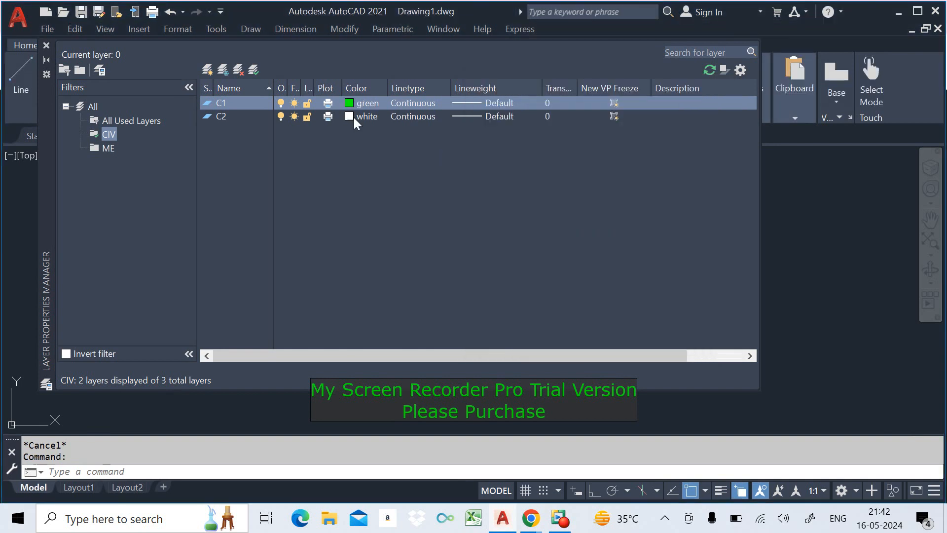
{"action": "left_click", "coordinate": [354, 118]}
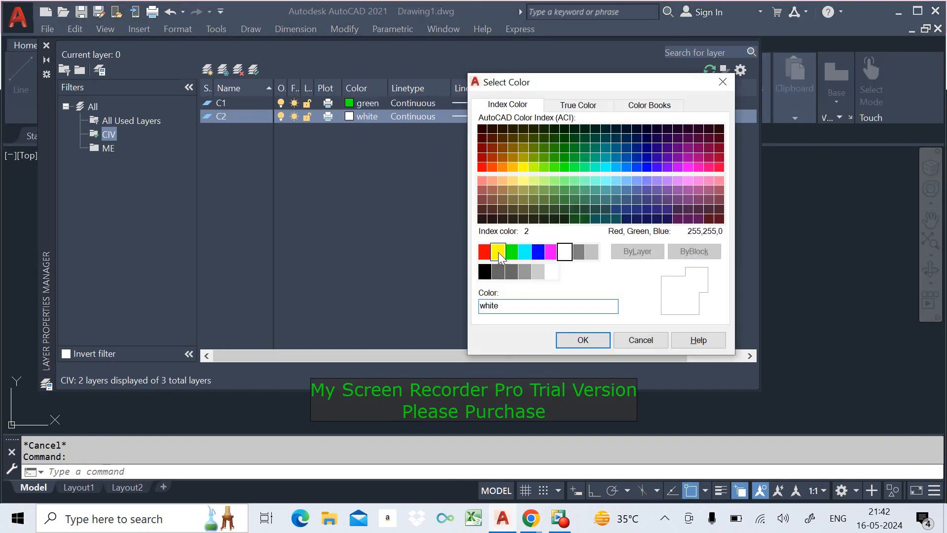
{"action": "left_click", "coordinate": [498, 252]}
{"action": "left_click", "coordinate": [582, 340]}
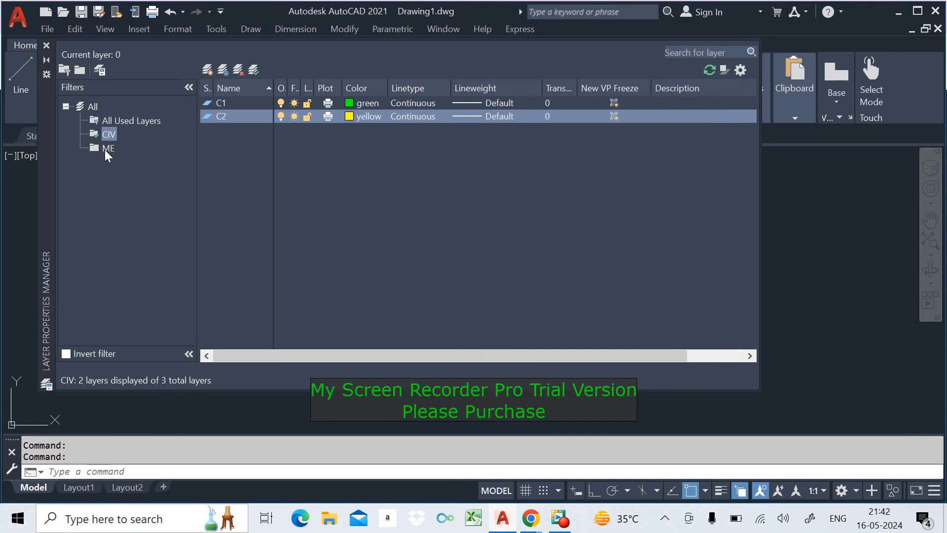
Add a new layer to the ME group filter and name it M1
{"action": "left_click", "coordinate": [109, 149]}
{"action": "left_click", "coordinate": [215, 70]}
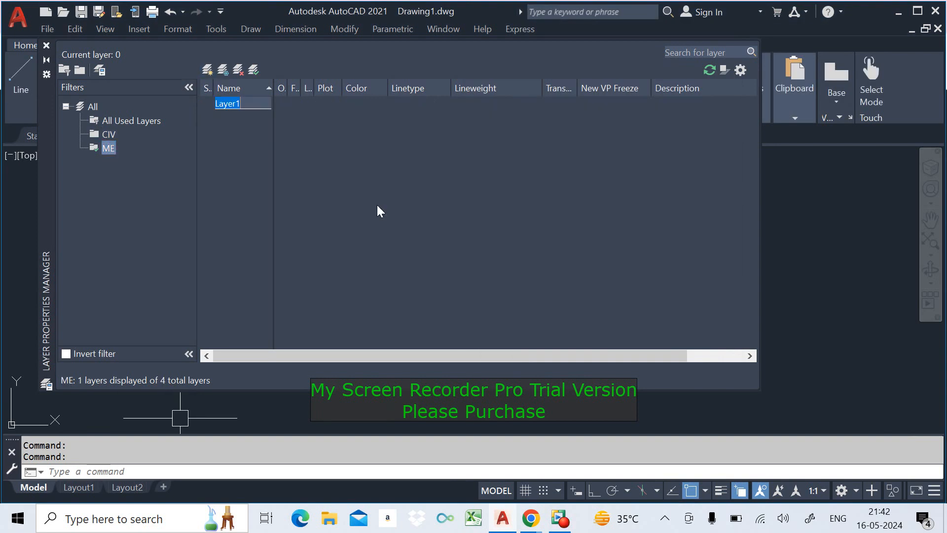
{"action": "type", "text": "M1"}
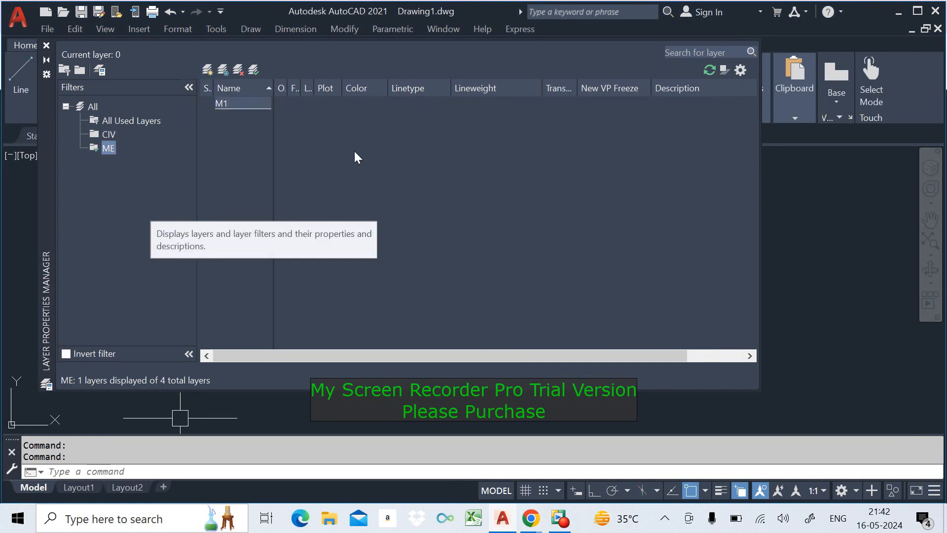
{"action": "key", "text": "Escape"}
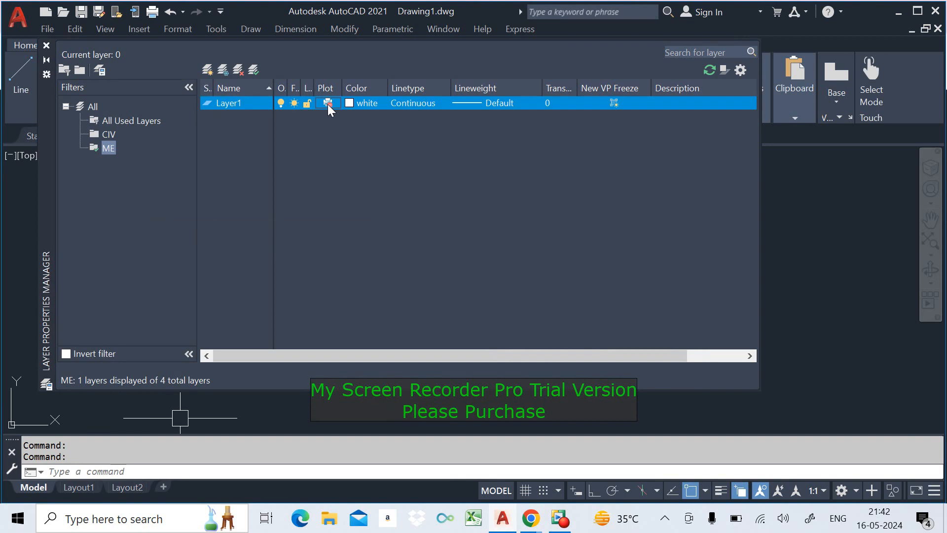
{"action": "left_click", "coordinate": [263, 104]}
{"action": "type", "text": "M"}
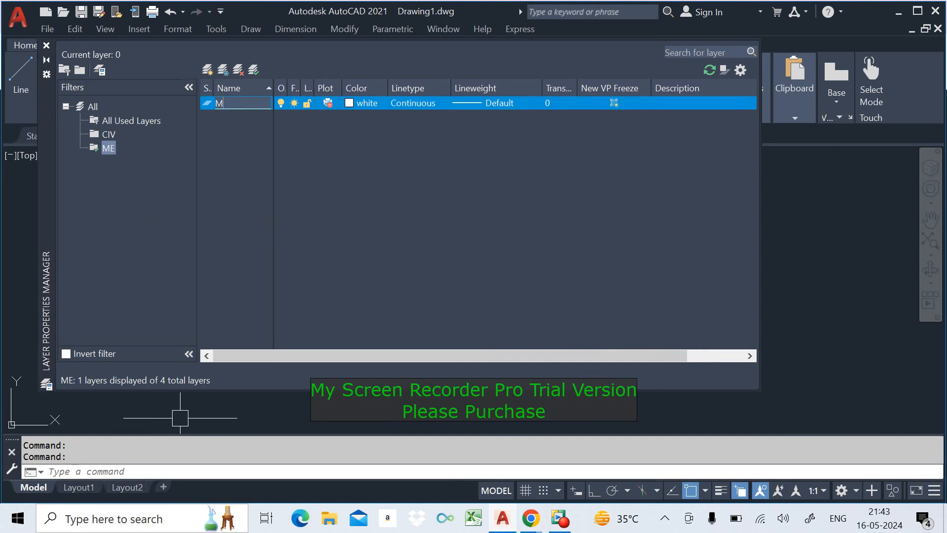
{"action": "type", "text": "1"}
{"action": "key", "text": "Return"}
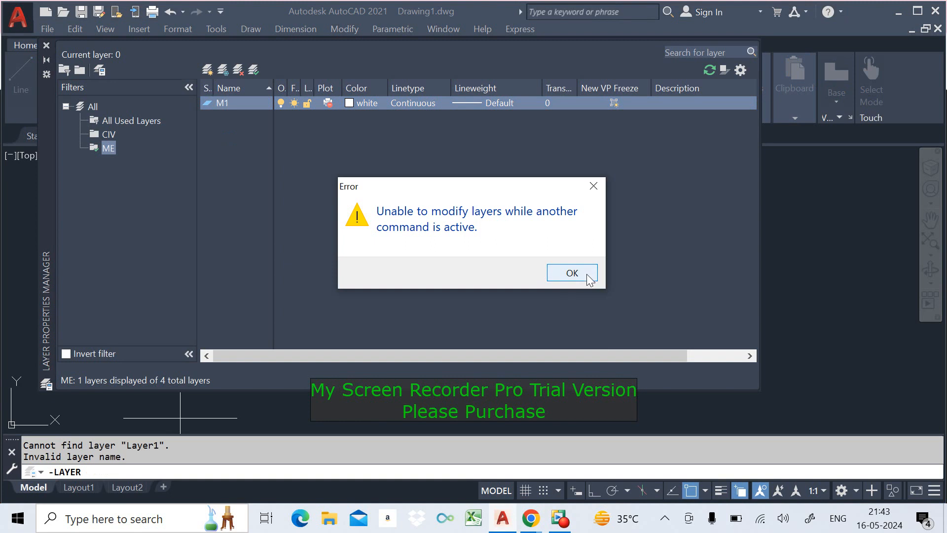
Cancel the pending layer command and add a second layer to the ME group filter, entering M2 as its name
{"action": "key", "text": "Return"}
{"action": "key", "text": "Escape"}
{"action": "key", "text": "Escape"}
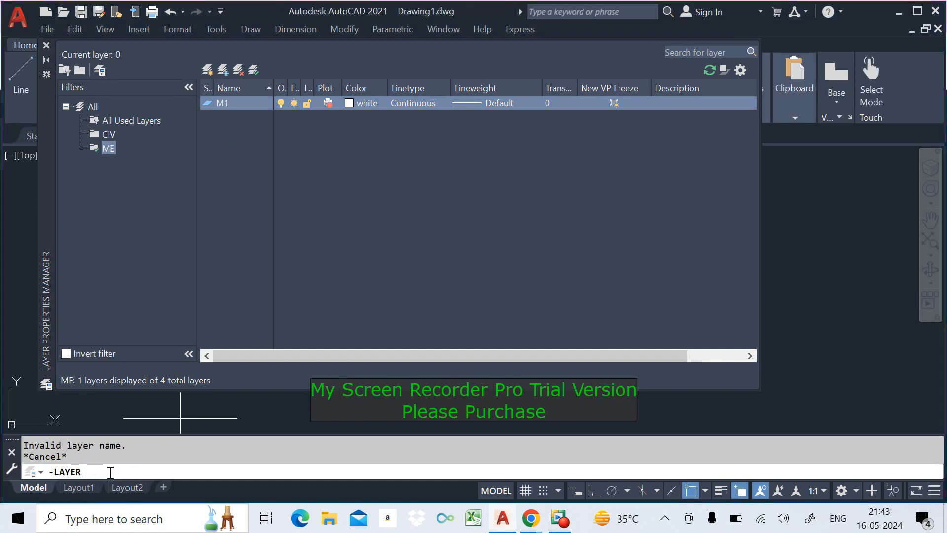
{"action": "left_click", "coordinate": [207, 70]}
{"action": "type", "text": "M2"}
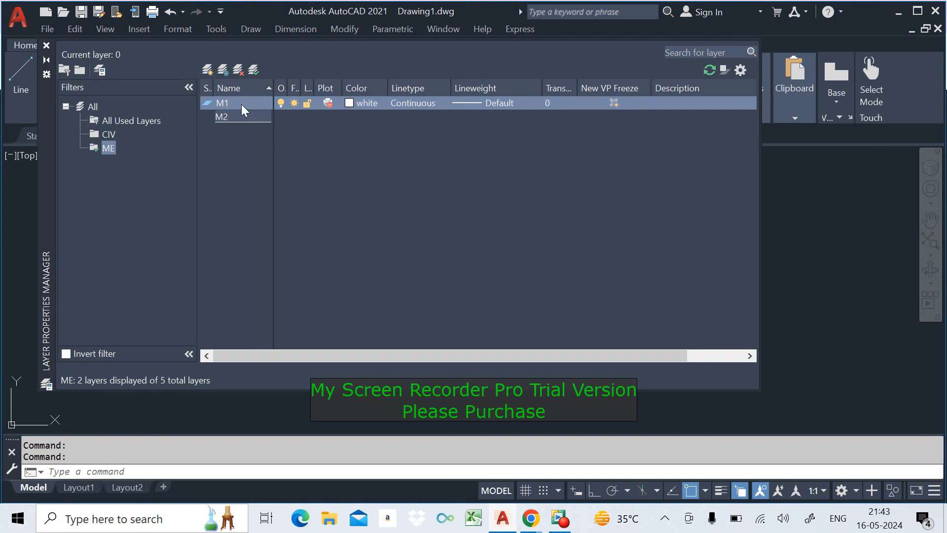
Rename Layer1 in the ME group filter as M2 and dismiss the error
{"action": "left_click", "coordinate": [229, 132]}
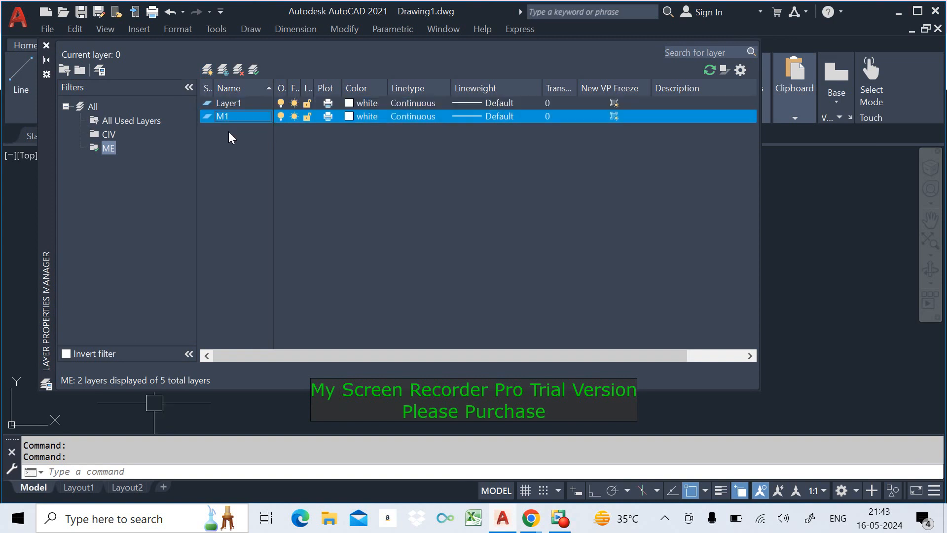
{"action": "left_click", "coordinate": [246, 105]}
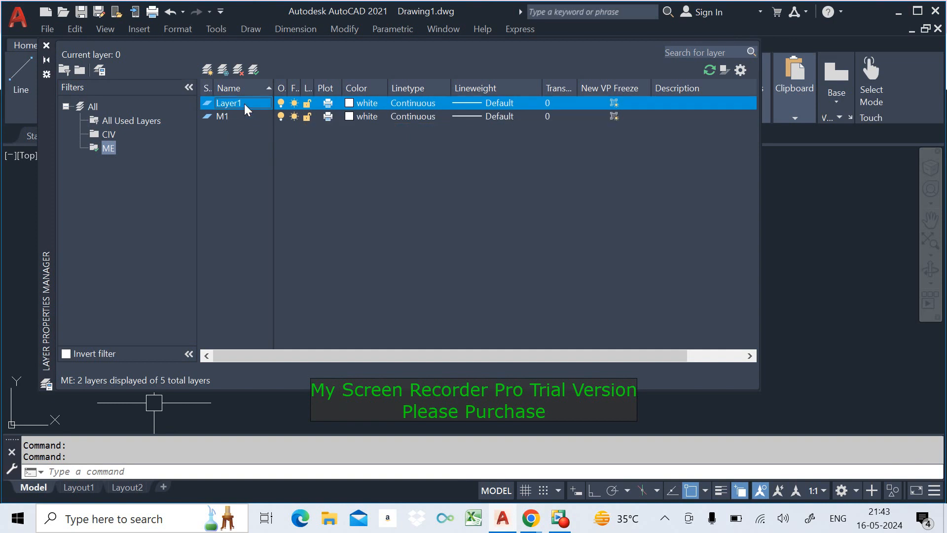
{"action": "left_click", "coordinate": [245, 104]}
{"action": "type", "text": "M"}
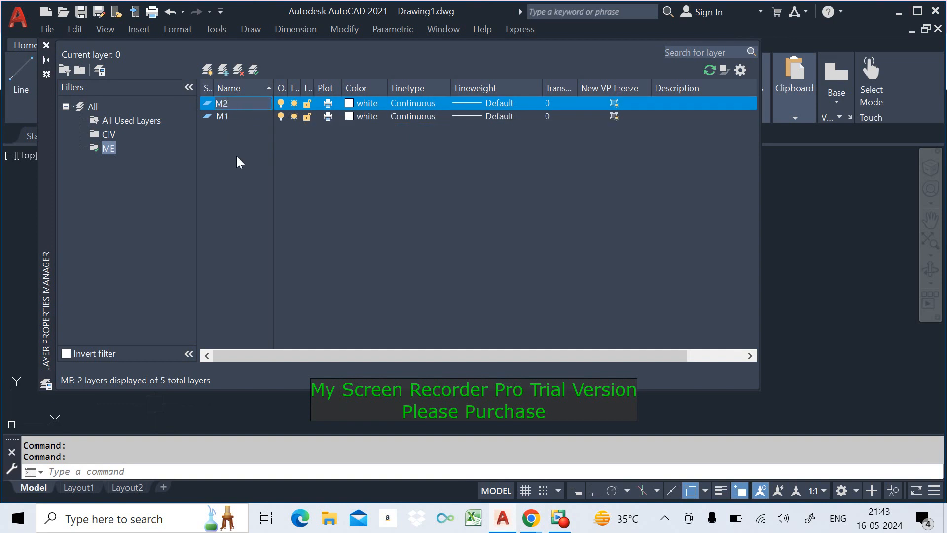
{"action": "type", "text": "2"}
{"action": "left_click", "coordinate": [236, 139]}
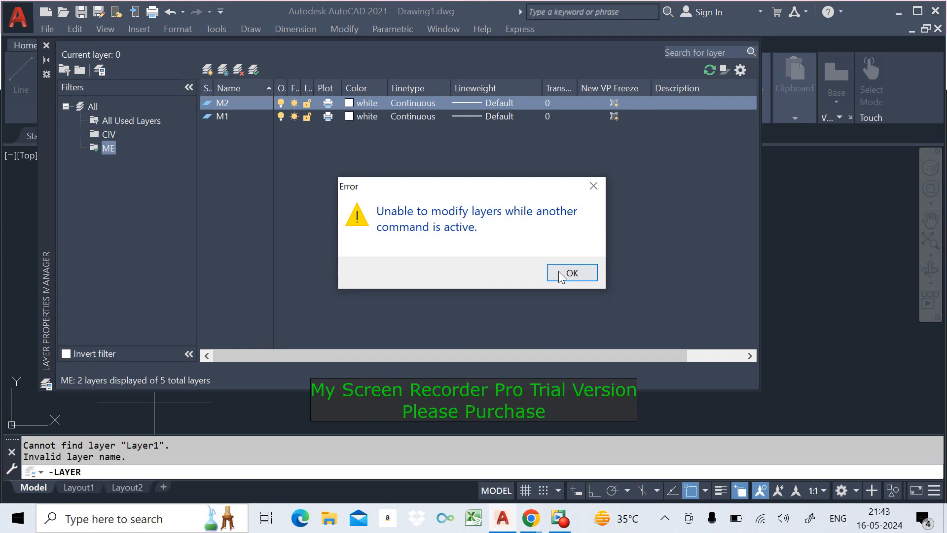
{"action": "left_click", "coordinate": [560, 276]}
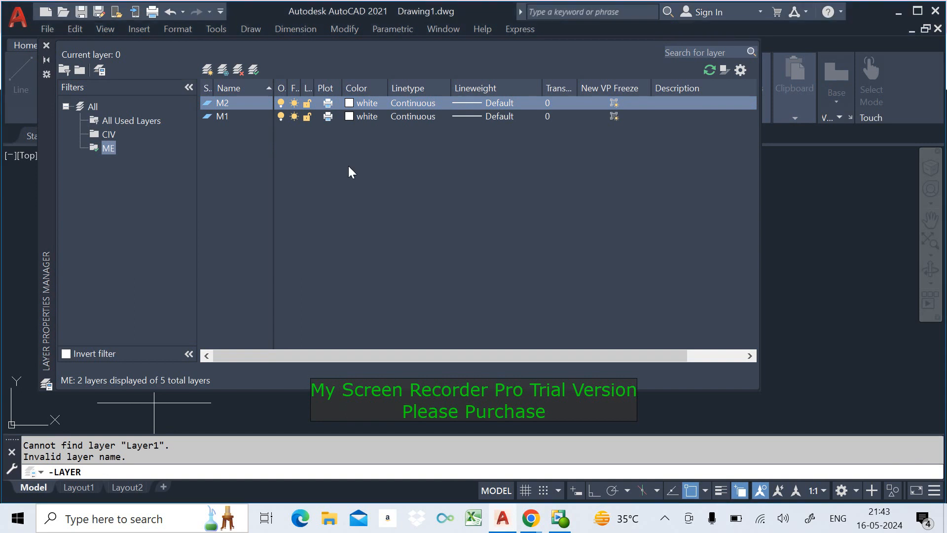
Cancel the pending layer command and set the color of layer M2 to yellow and layer M1 to blue
{"action": "left_click", "coordinate": [359, 102]}
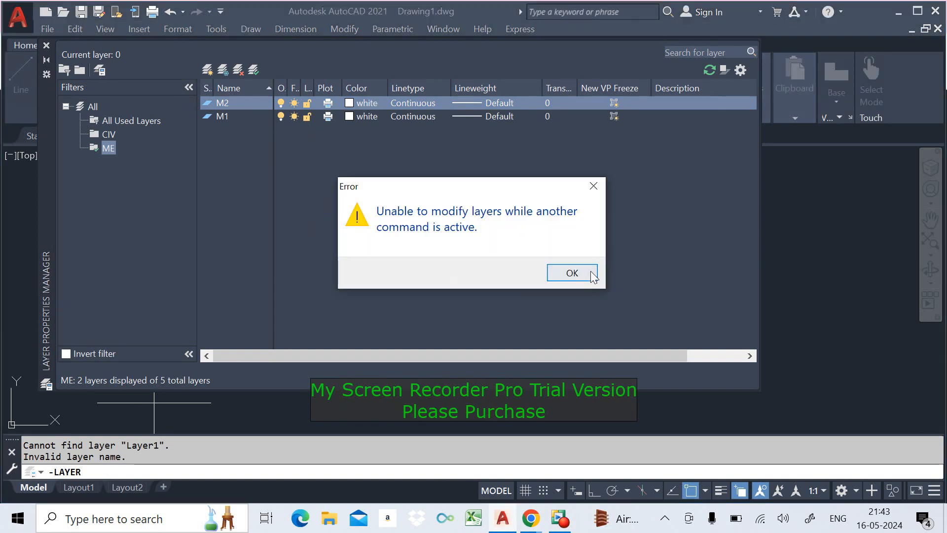
{"action": "left_click", "coordinate": [592, 275]}
{"action": "key", "text": "Escape"}
{"action": "key", "text": "Escape"}
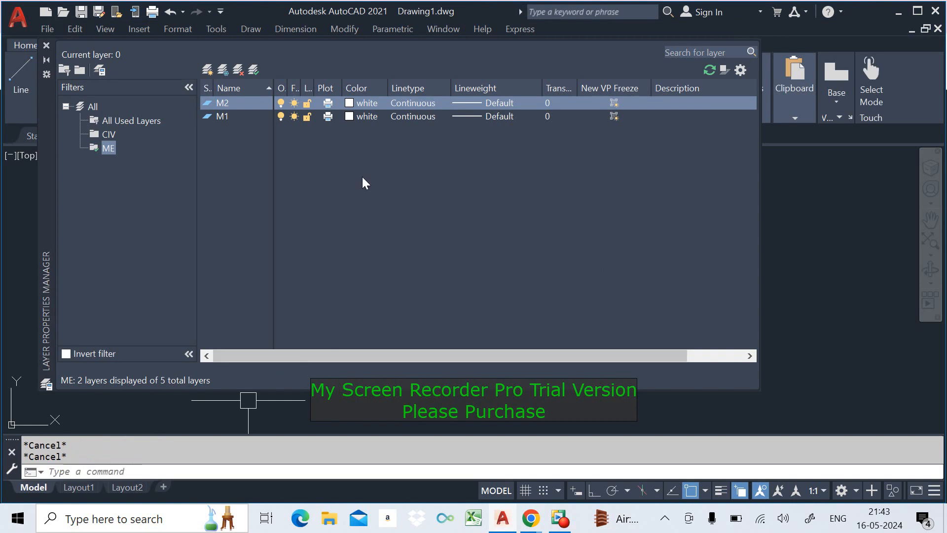
{"action": "left_click", "coordinate": [372, 104]}
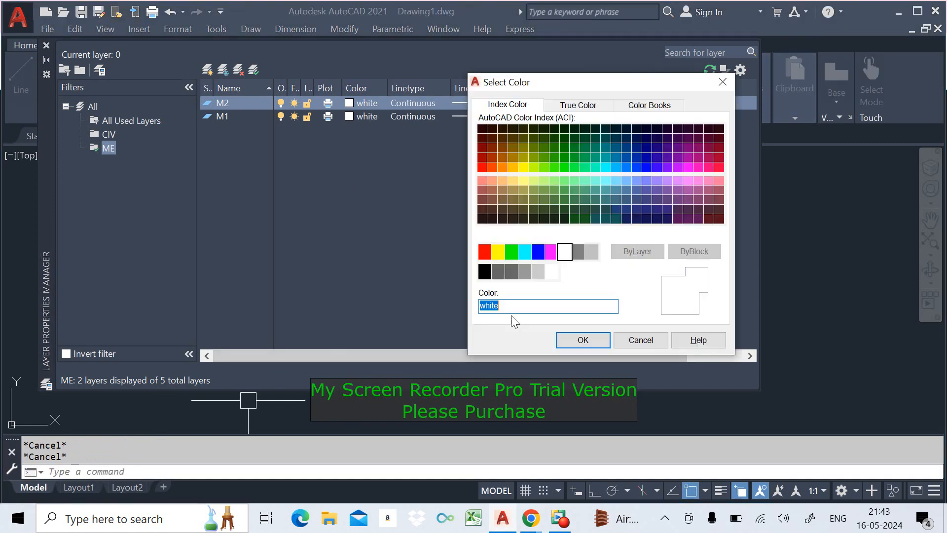
{"action": "left_click", "coordinate": [498, 251]}
{"action": "left_click", "coordinate": [582, 340]}
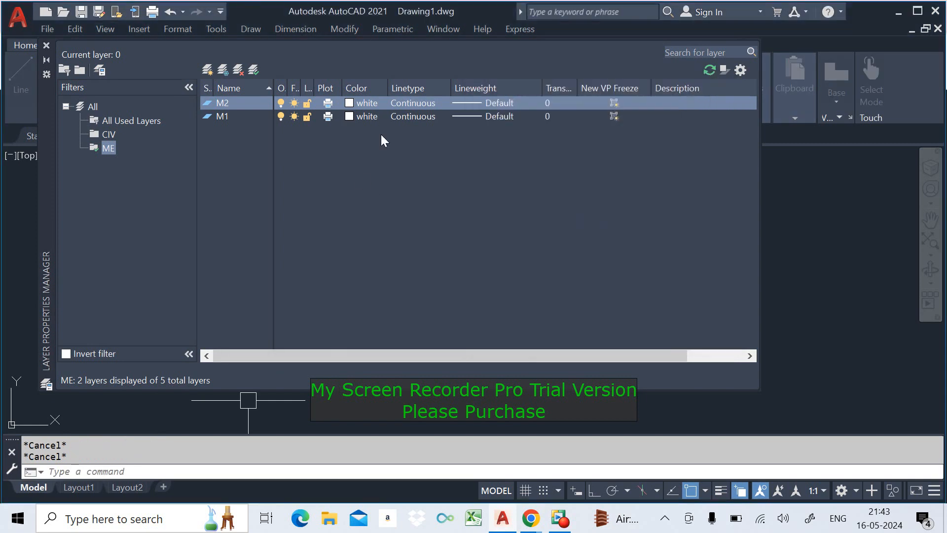
{"action": "left_click", "coordinate": [367, 116]}
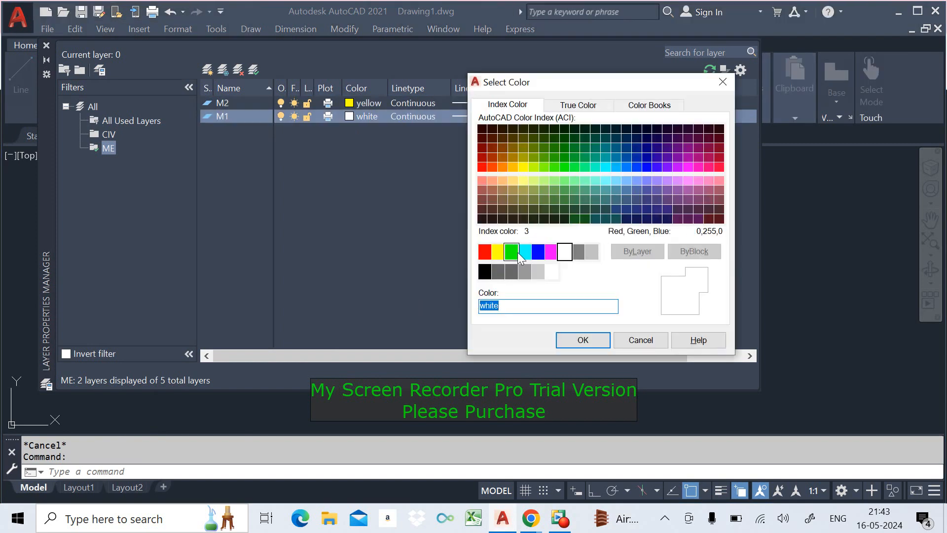
{"action": "left_click", "coordinate": [538, 252]}
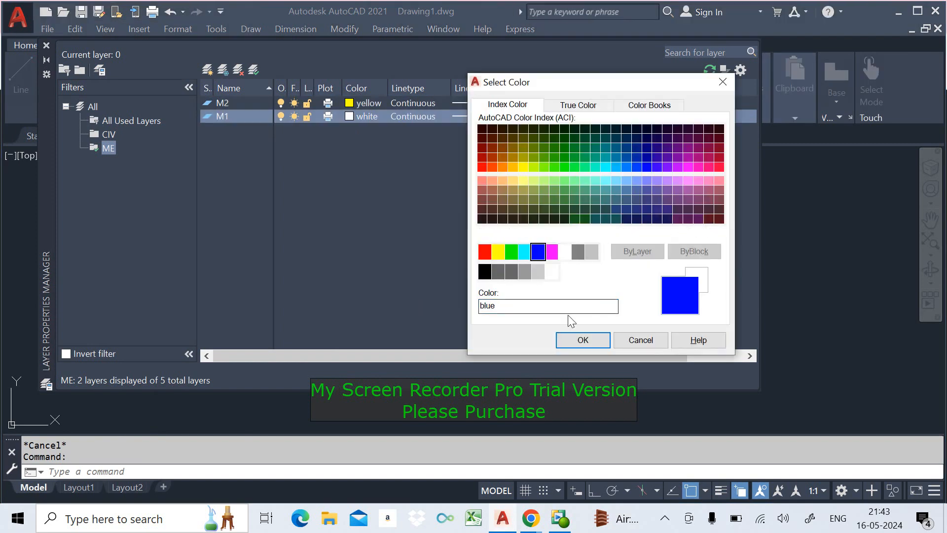
{"action": "left_click", "coordinate": [580, 341]}
Set the color of layer C2 in the CIV group filter to index color 142
{"action": "left_click", "coordinate": [108, 135]}
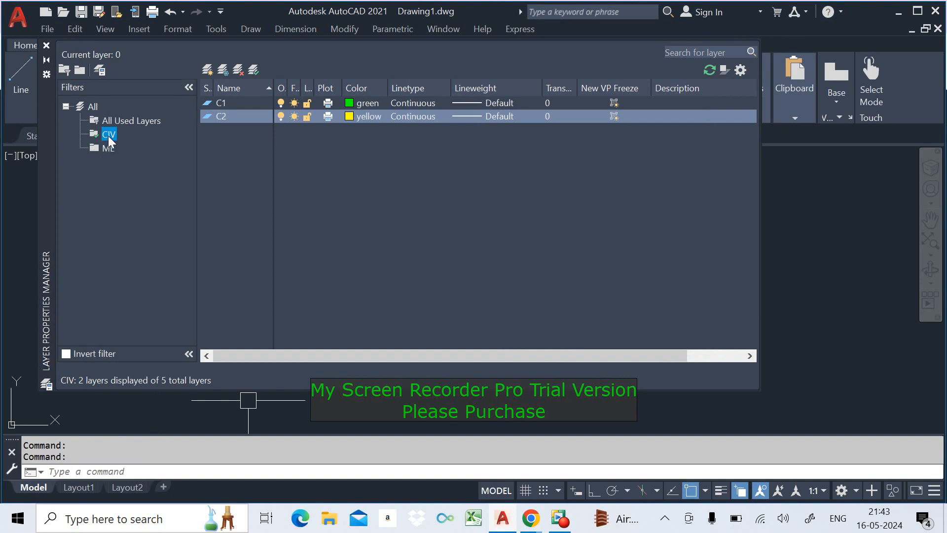
{"action": "left_click", "coordinate": [351, 116]}
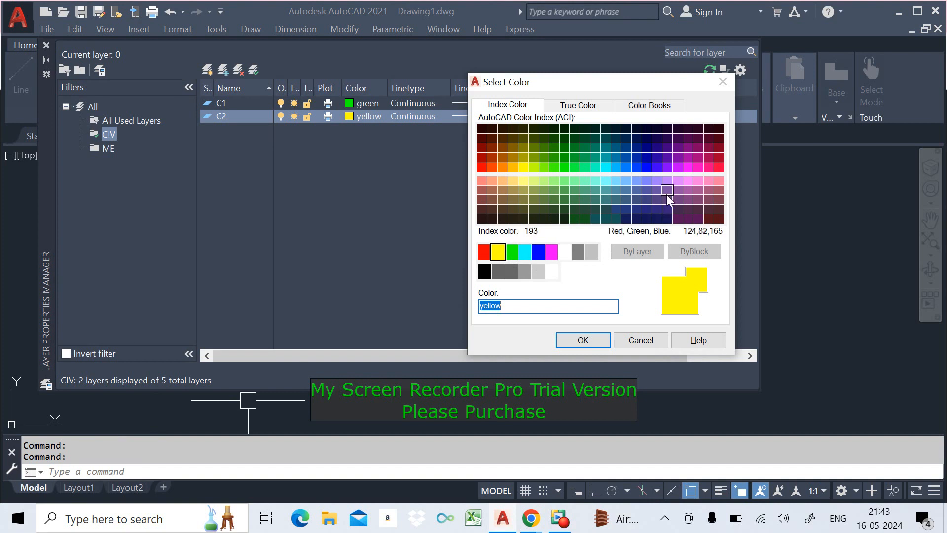
{"action": "left_click", "coordinate": [687, 166]}
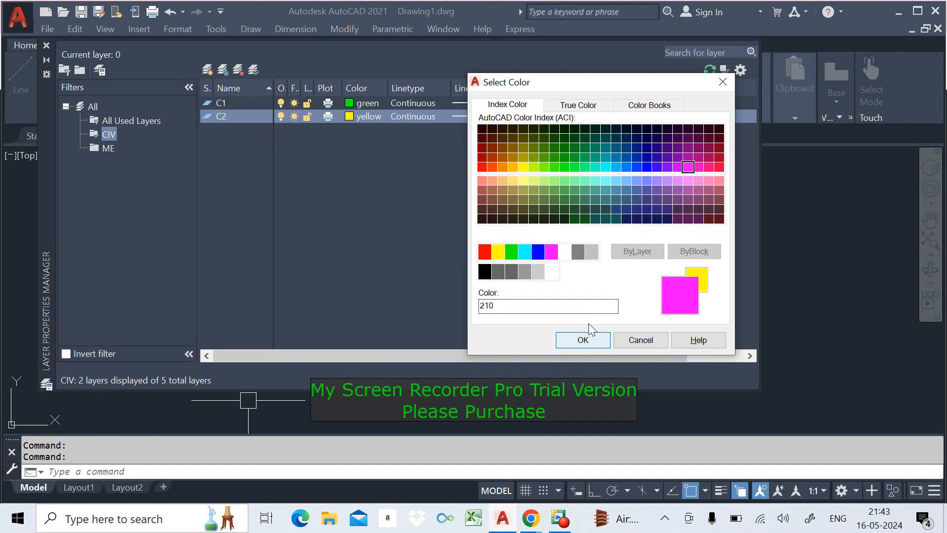
{"action": "left_click", "coordinate": [615, 157]}
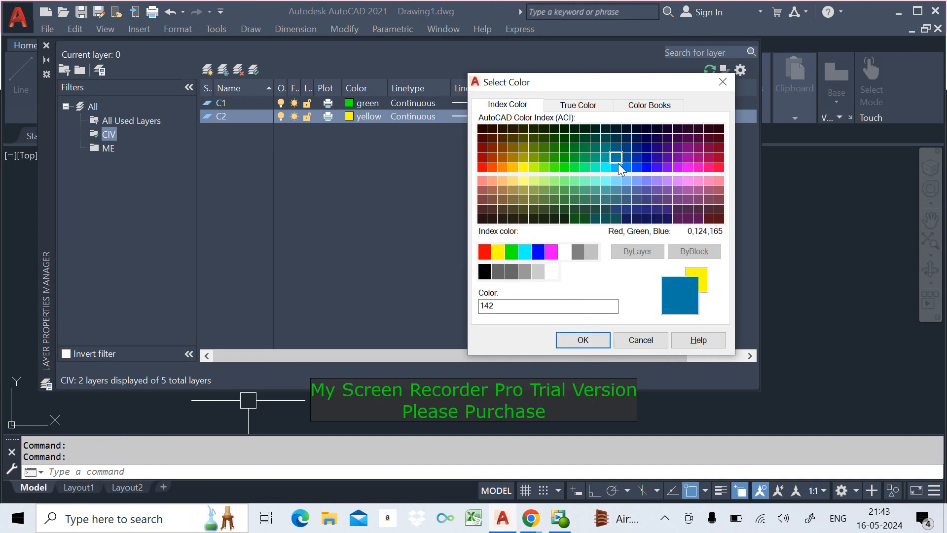
{"action": "left_click", "coordinate": [583, 340]}
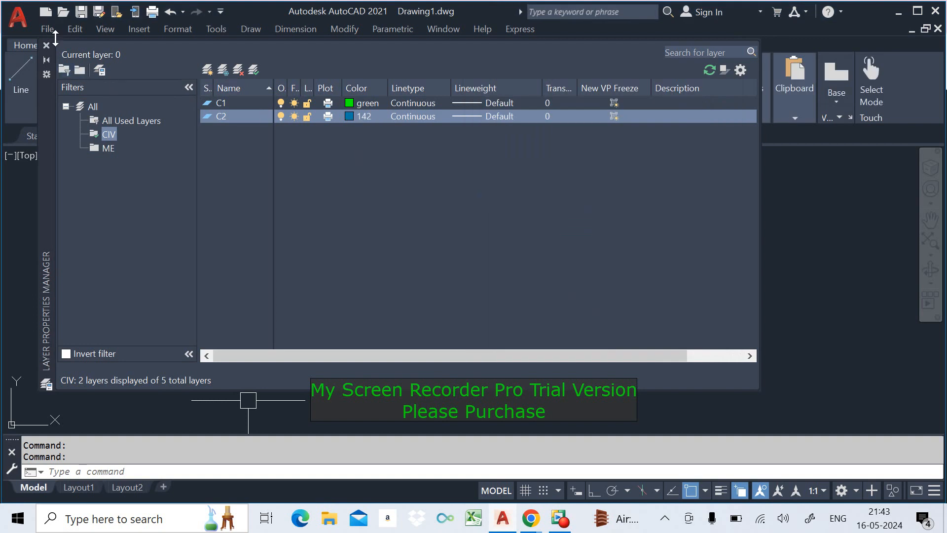
Review the management options available for the ME group filter without applying any
{"action": "left_click", "coordinate": [111, 152]}
{"action": "right_click", "coordinate": [110, 152]}
{"action": "mouse_move", "coordinate": [203, 160]}
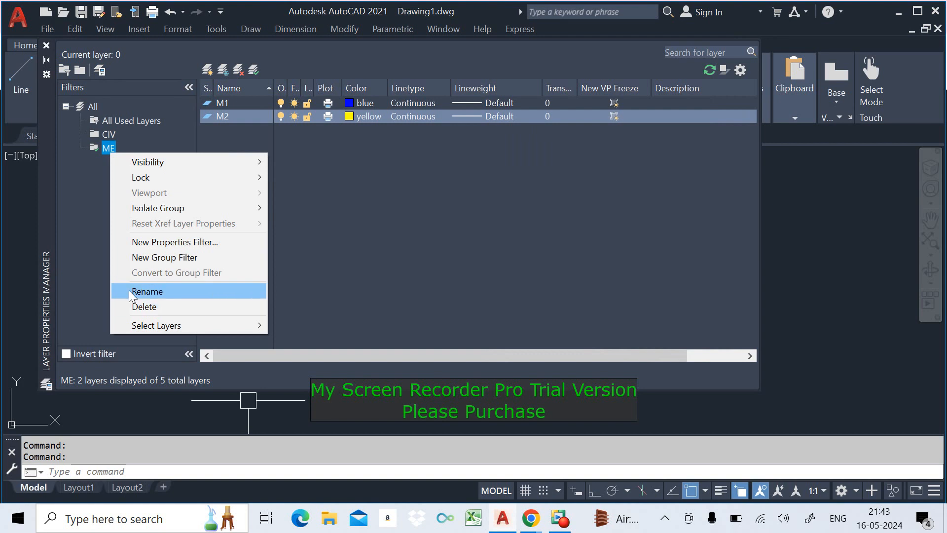
{"action": "left_click", "coordinate": [366, 280]}
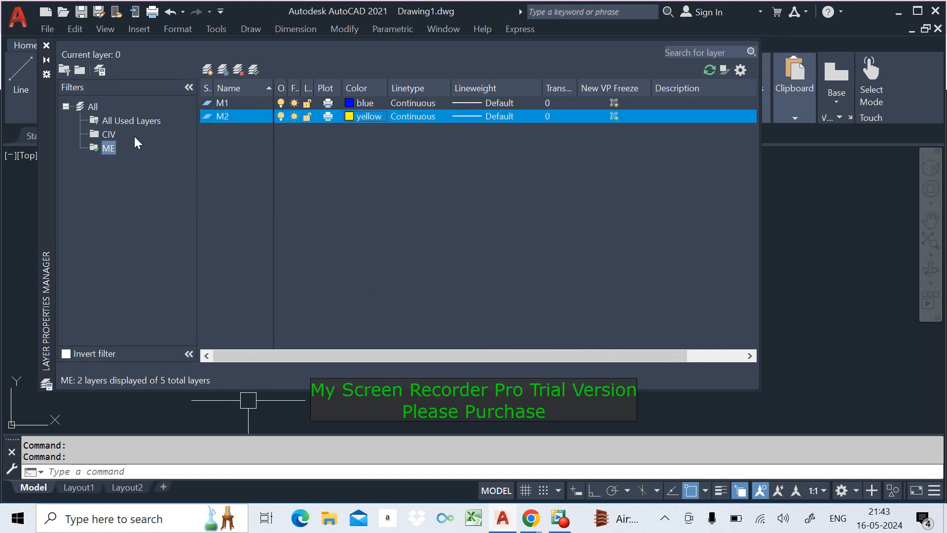
Compare the drawing's layer selection list with all layers displayed and with the CIV group filter active
{"action": "left_click", "coordinate": [100, 106]}
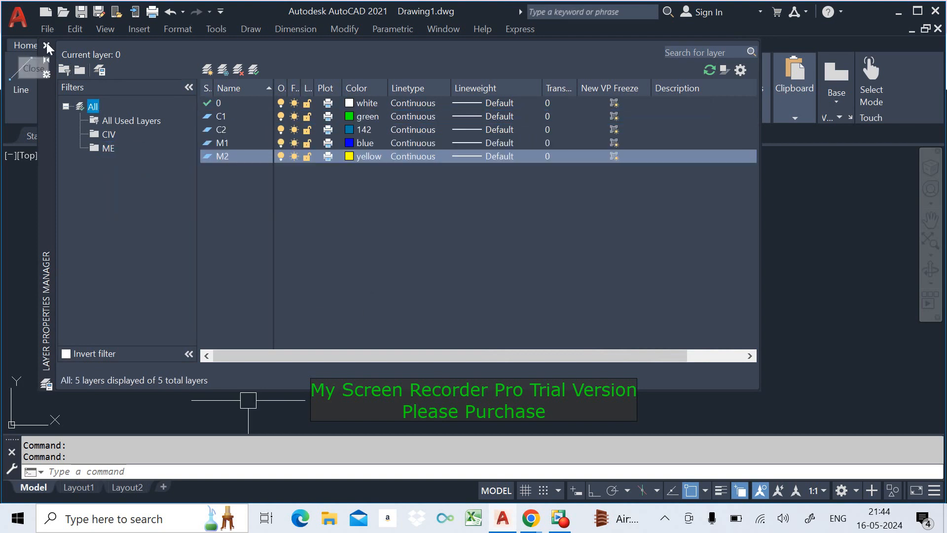
{"action": "left_click", "coordinate": [47, 45]}
{"action": "left_click", "coordinate": [508, 63]}
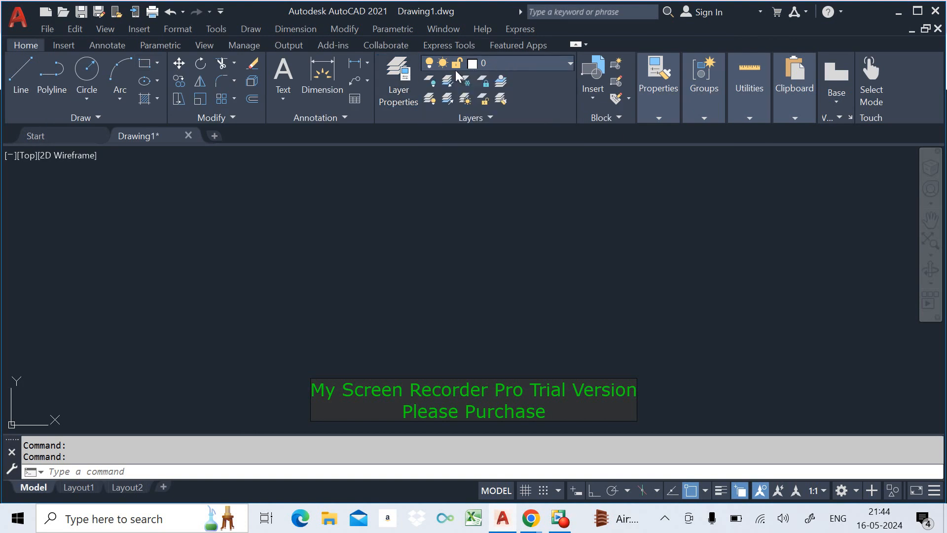
{"action": "left_click", "coordinate": [417, 72]}
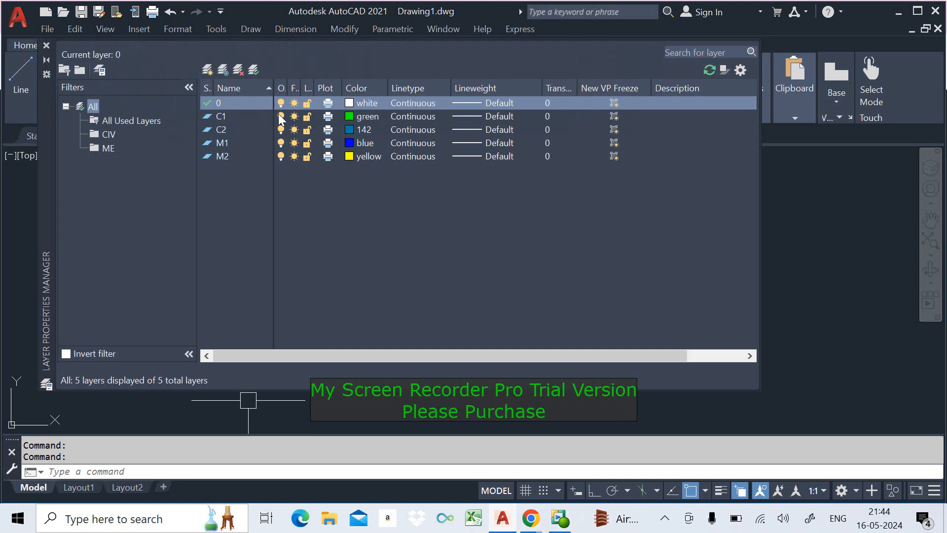
{"action": "left_click", "coordinate": [106, 135]}
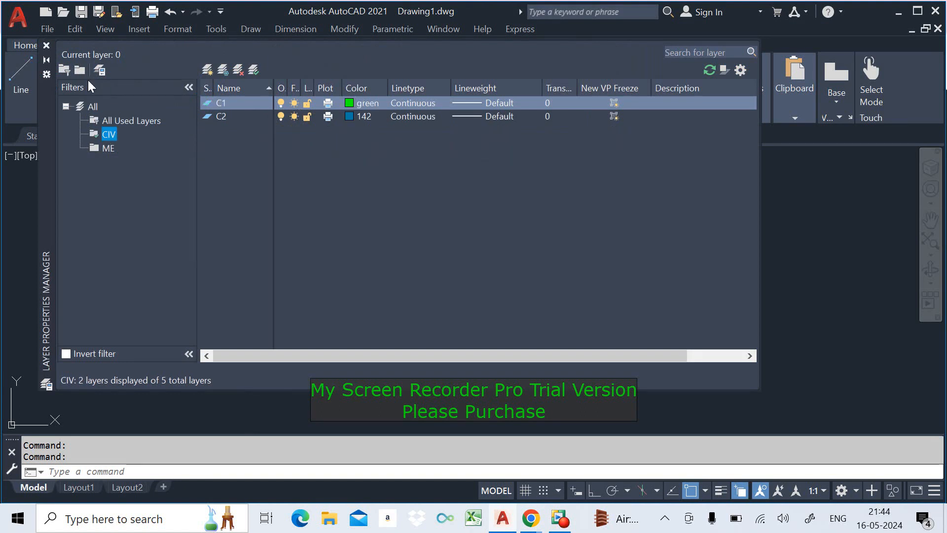
{"action": "left_click", "coordinate": [46, 45]}
{"action": "left_click", "coordinate": [532, 63]}
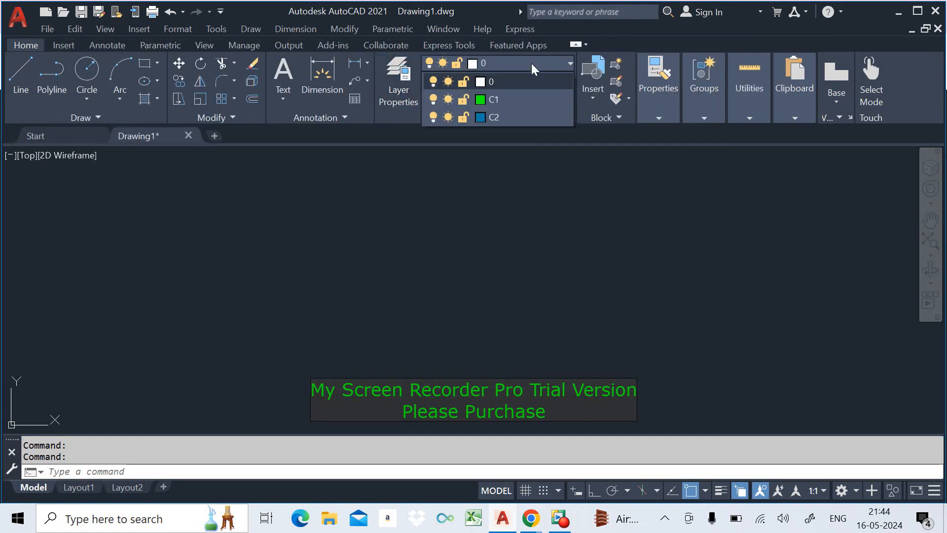
From the full layer list, create a properties filter named Properties Filter1 that matches layers with the color yellow
{"action": "left_click", "coordinate": [404, 74]}
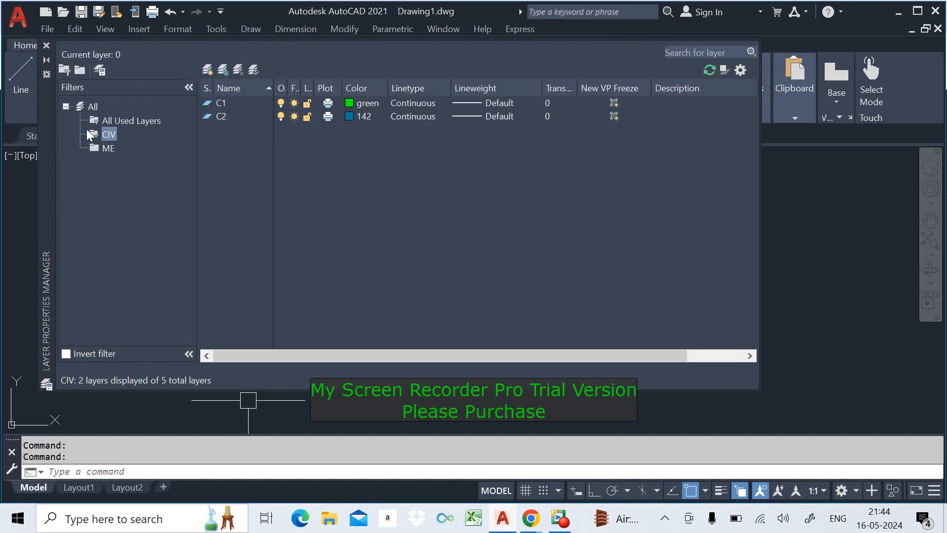
{"action": "key", "text": "Escape"}
{"action": "left_click", "coordinate": [92, 106]}
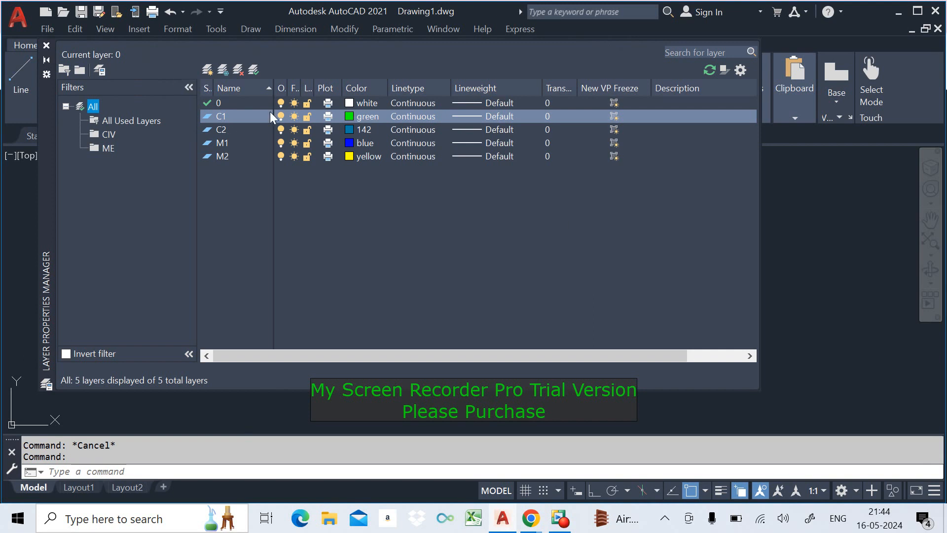
{"action": "left_click", "coordinate": [64, 71]}
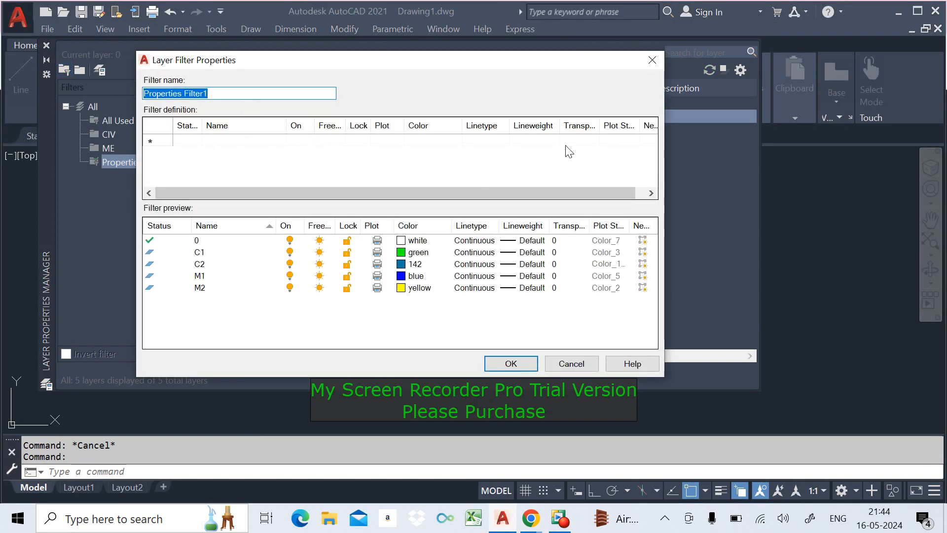
{"action": "left_click", "coordinate": [442, 141]}
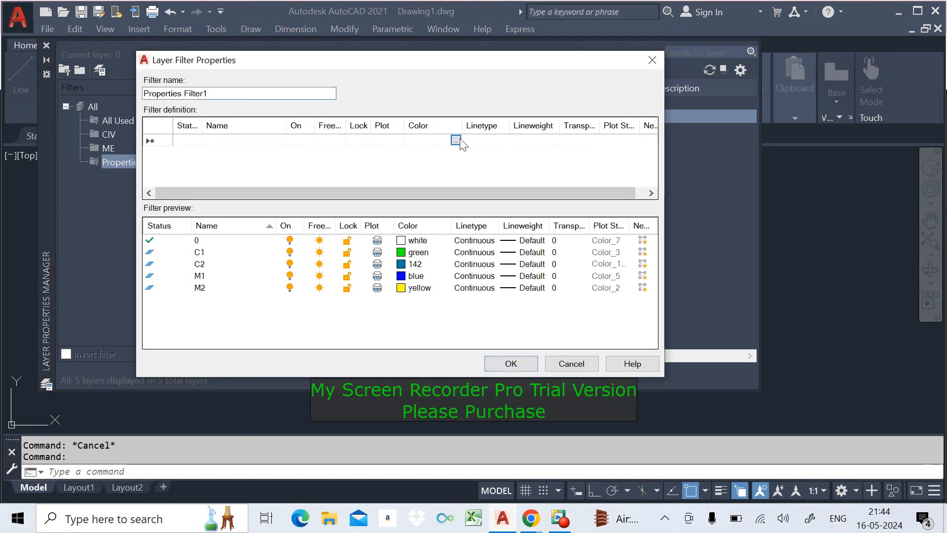
{"action": "left_click", "coordinate": [456, 140]}
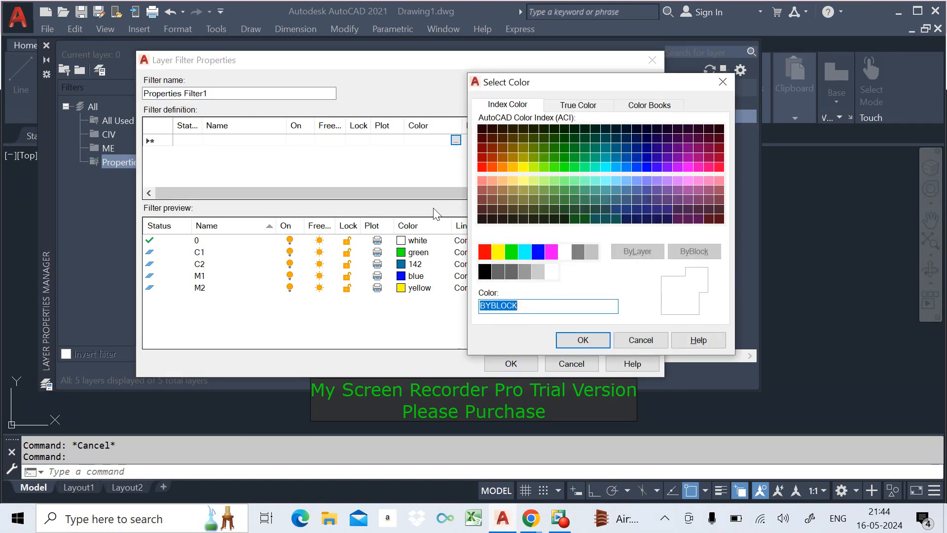
{"action": "left_click", "coordinate": [498, 251]}
{"action": "left_click", "coordinate": [582, 340]}
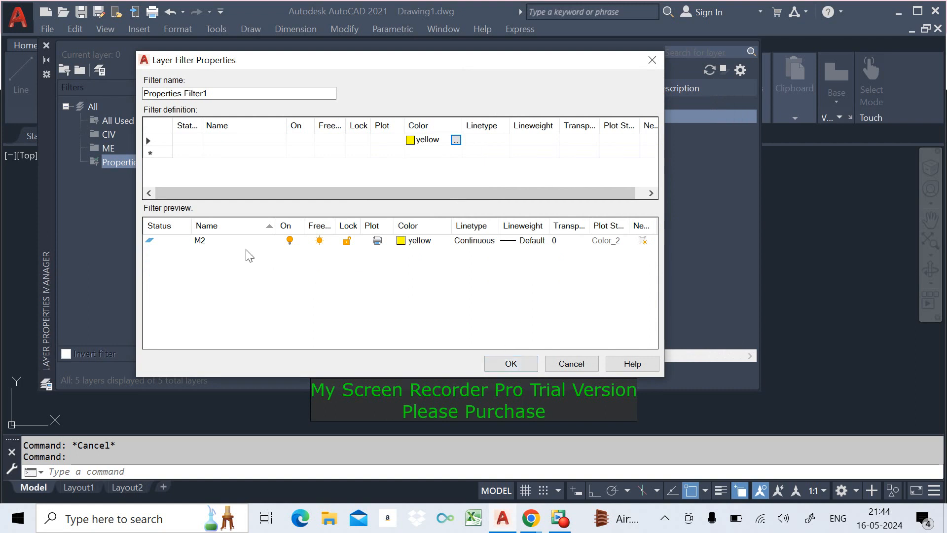
{"action": "left_click", "coordinate": [511, 363]}
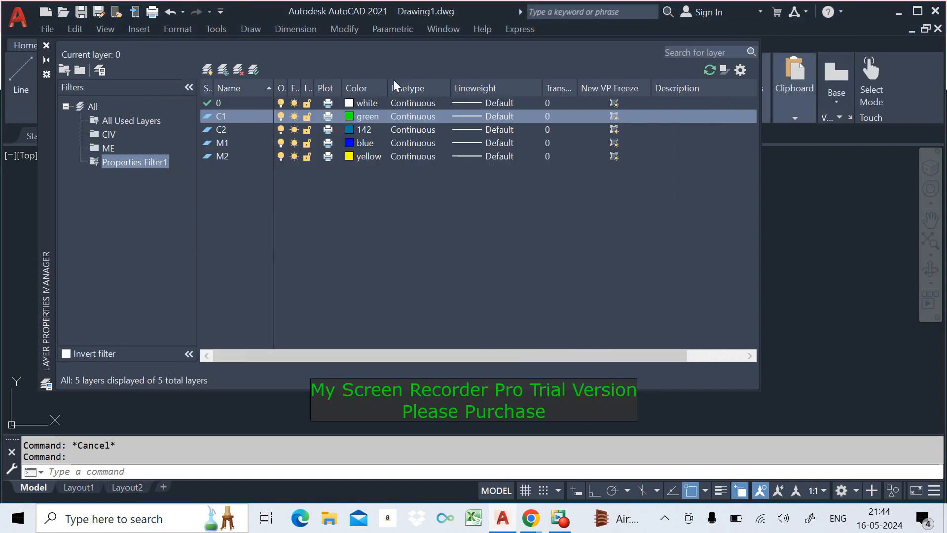
Move the Layer Properties Manager clear of the layer list, check that list under Properties Filter1, and display all layers again
{"action": "left_click_drag", "start_coordinate": [46, 108], "coordinate": [81, 245]}
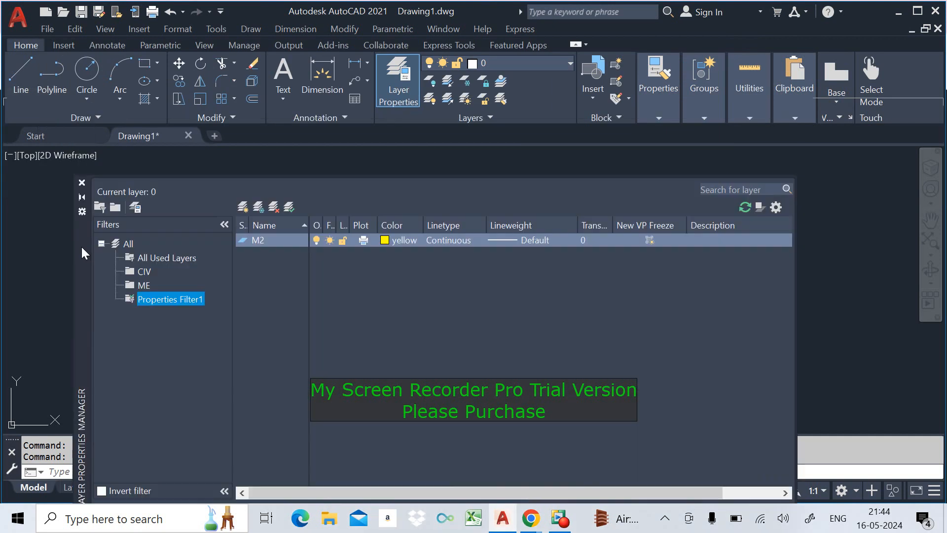
{"action": "left_click", "coordinate": [513, 66]}
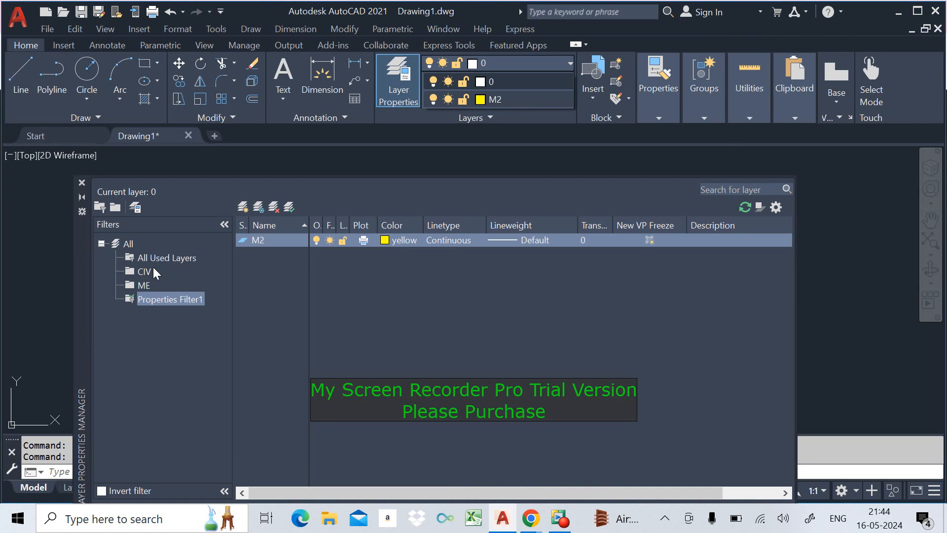
{"action": "left_click", "coordinate": [131, 245]}
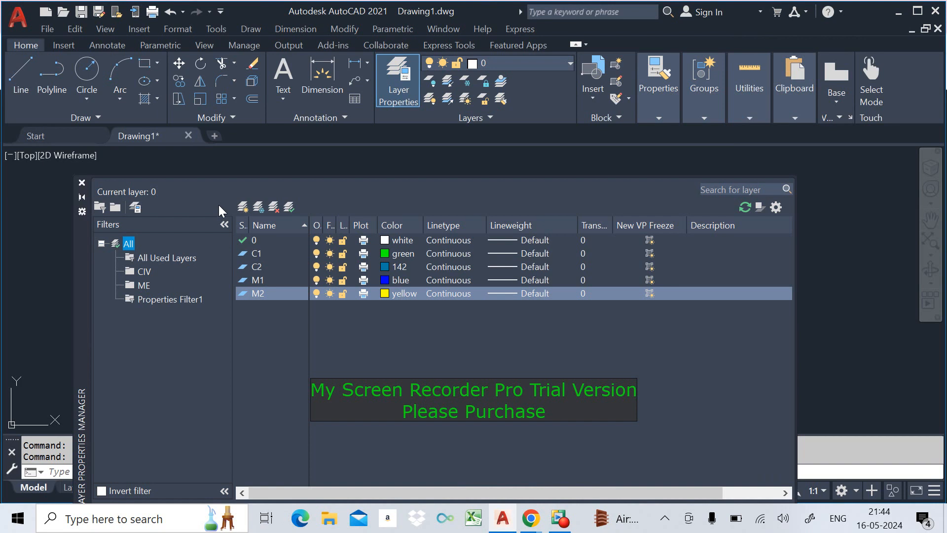
Save the current layer settings as a new layer state named NEWLAYER
{"action": "left_click", "coordinate": [137, 208]}
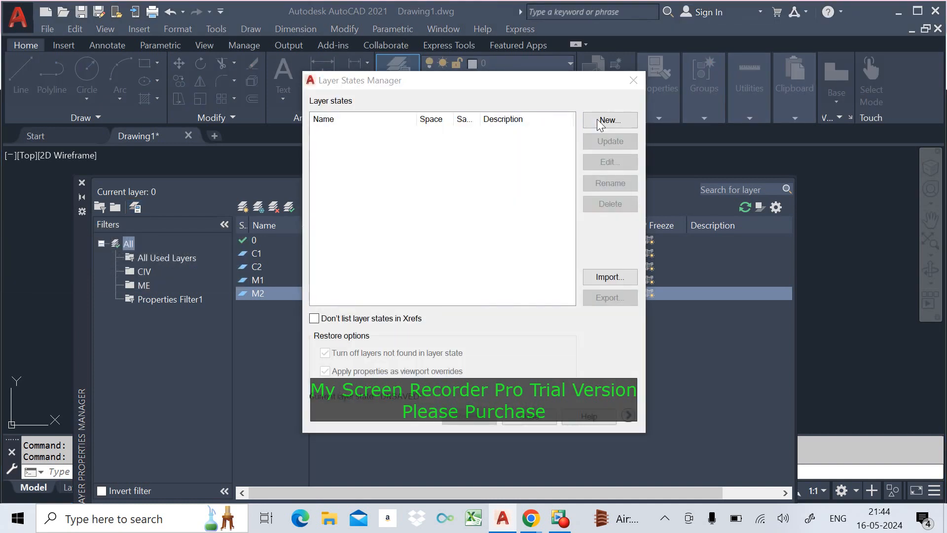
{"action": "left_click", "coordinate": [596, 120]}
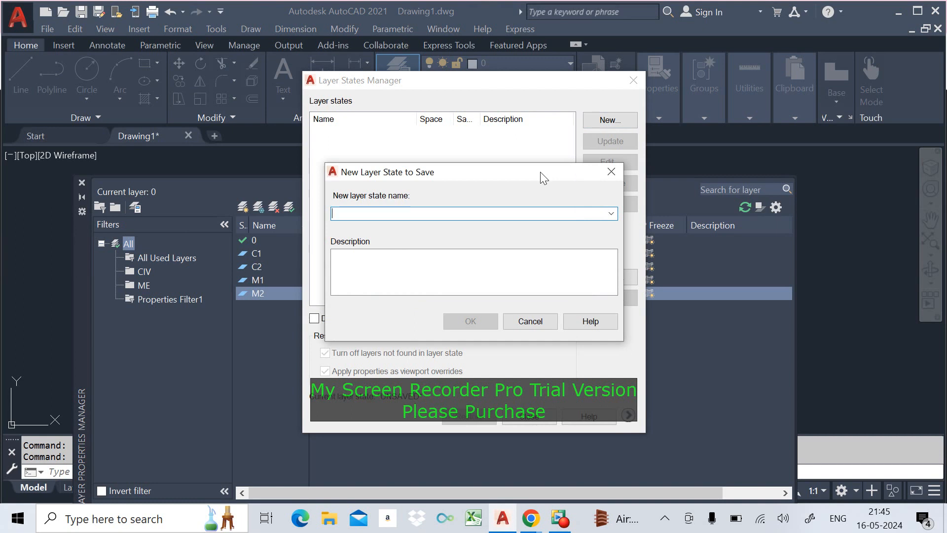
{"action": "type", "text": "NEW"}
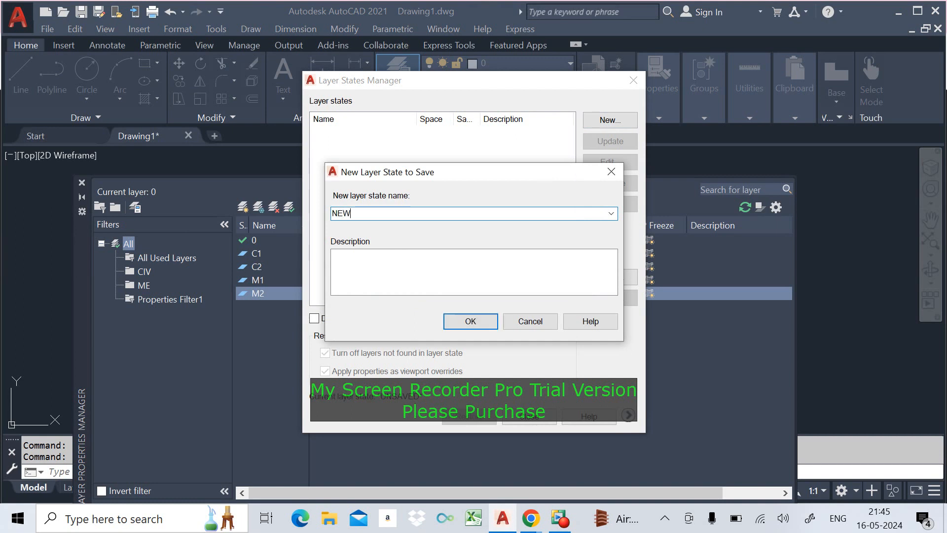
{"action": "type", "text": "LAYER"}
{"action": "left_click", "coordinate": [492, 324]}
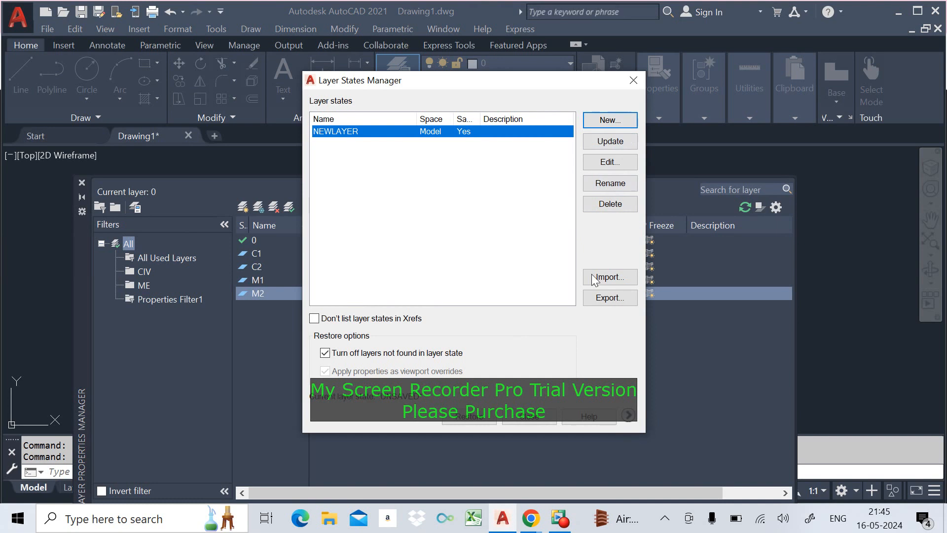
Try to export the NEWLAYER layer state as a .las file to the Music library
{"action": "left_click", "coordinate": [608, 299]}
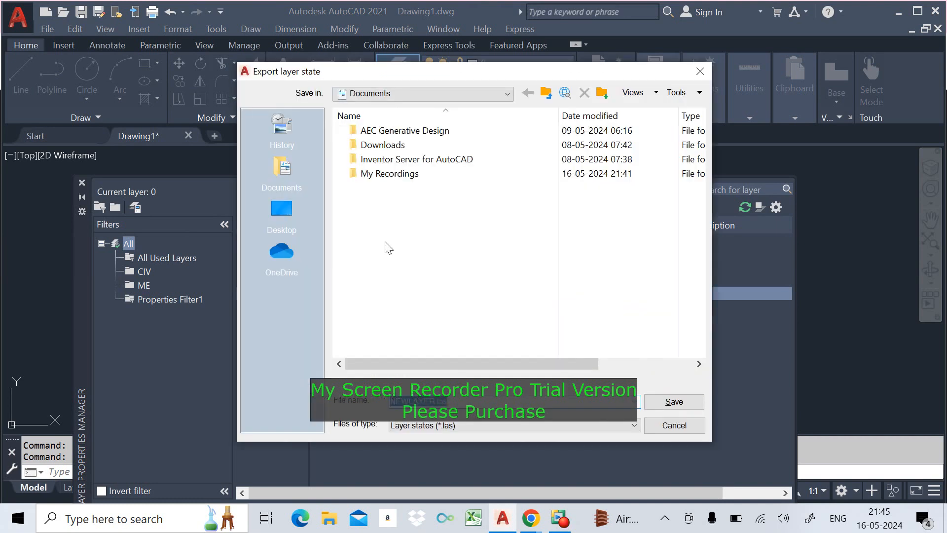
{"action": "left_click", "coordinate": [281, 211]}
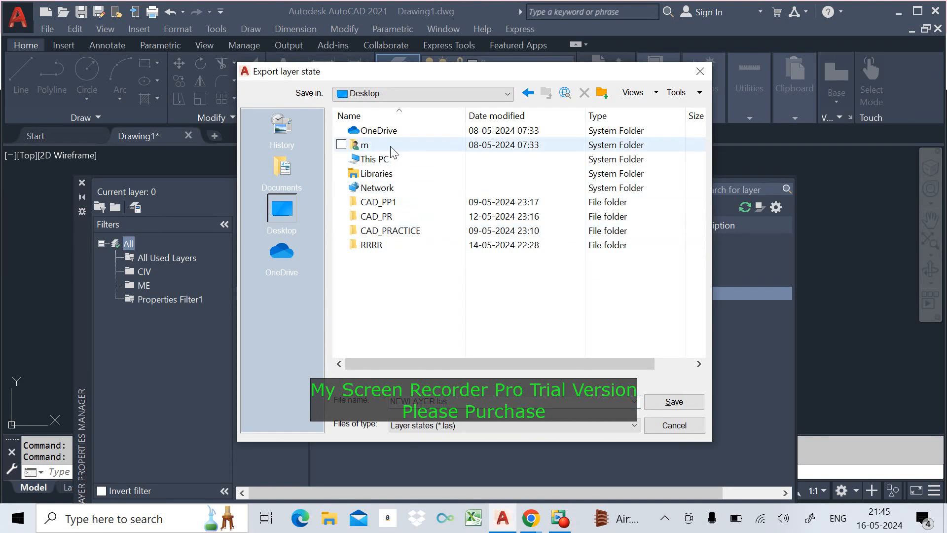
{"action": "left_click", "coordinate": [374, 173]}
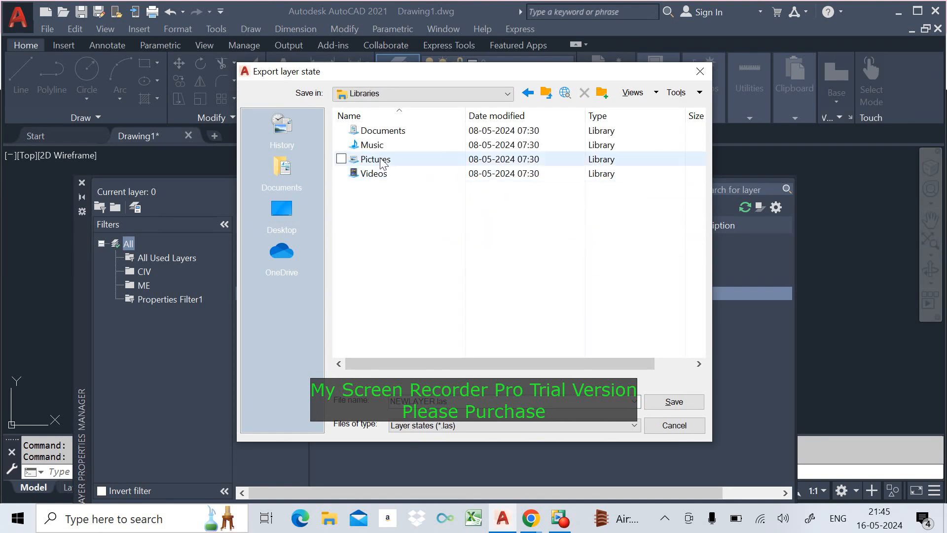
{"action": "left_click", "coordinate": [378, 146]}
{"action": "double_click", "coordinate": [378, 147]}
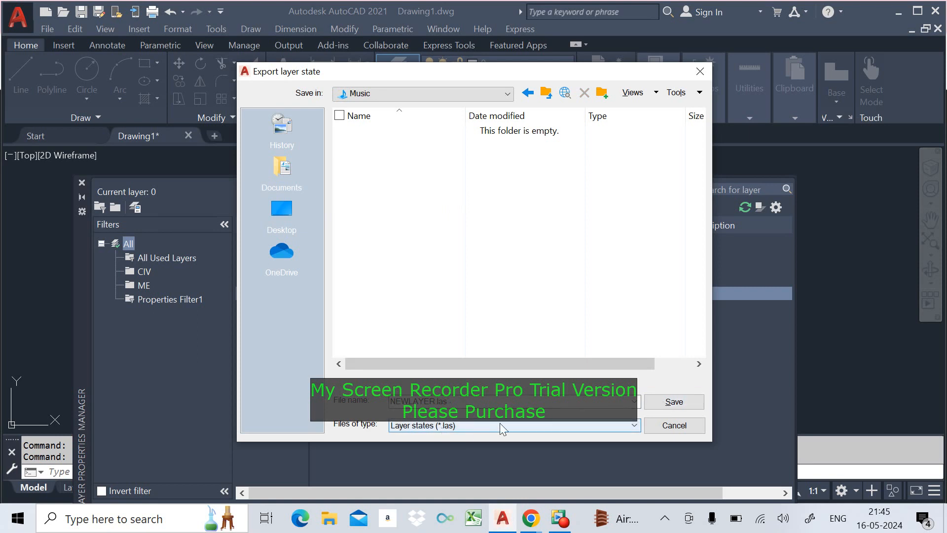
{"action": "left_click", "coordinate": [677, 400]}
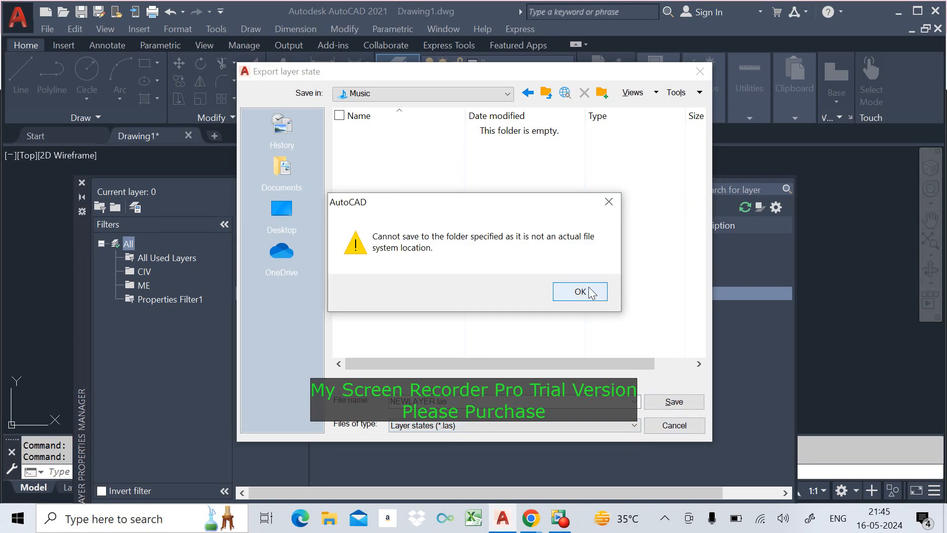
{"action": "left_click", "coordinate": [583, 291]}
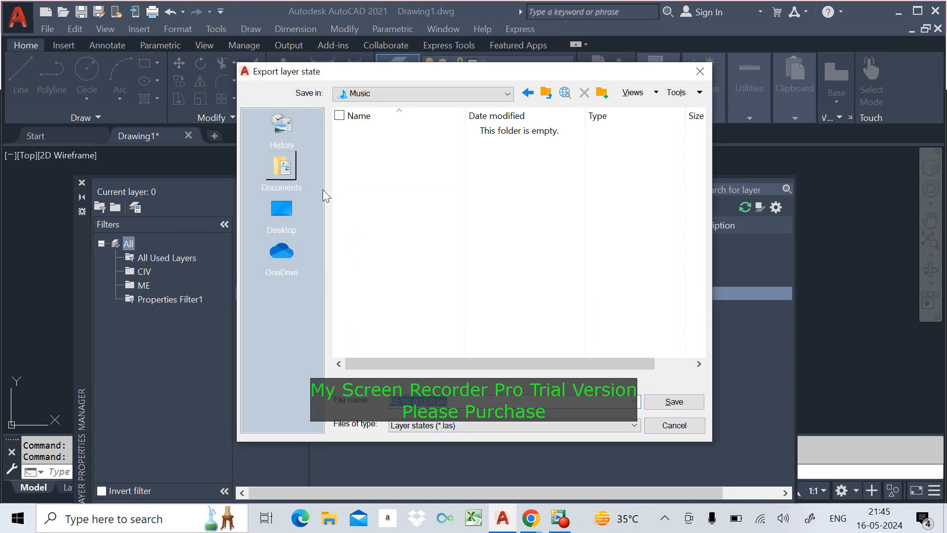
Export the layer state as NEWLAYER.las to the CAD_PRACTICE folder on the Desktop and close the Layer States Manager
{"action": "left_click", "coordinate": [308, 206]}
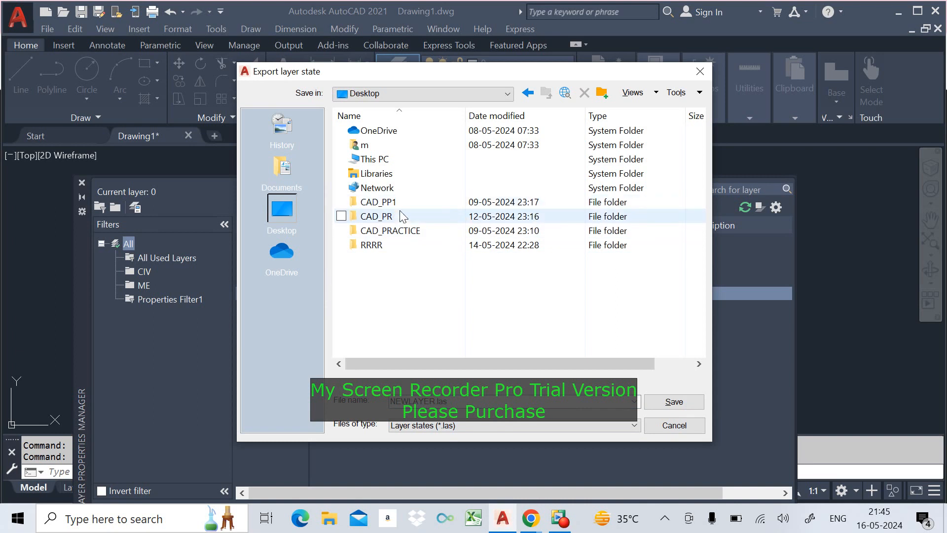
{"action": "double_click", "coordinate": [379, 230]}
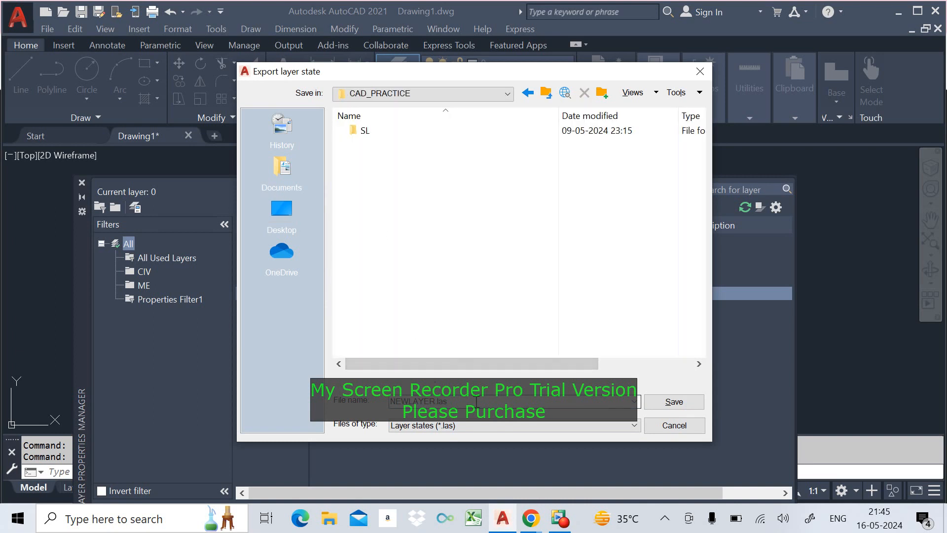
{"action": "left_click", "coordinate": [666, 404]}
{"action": "left_click", "coordinate": [522, 420]}
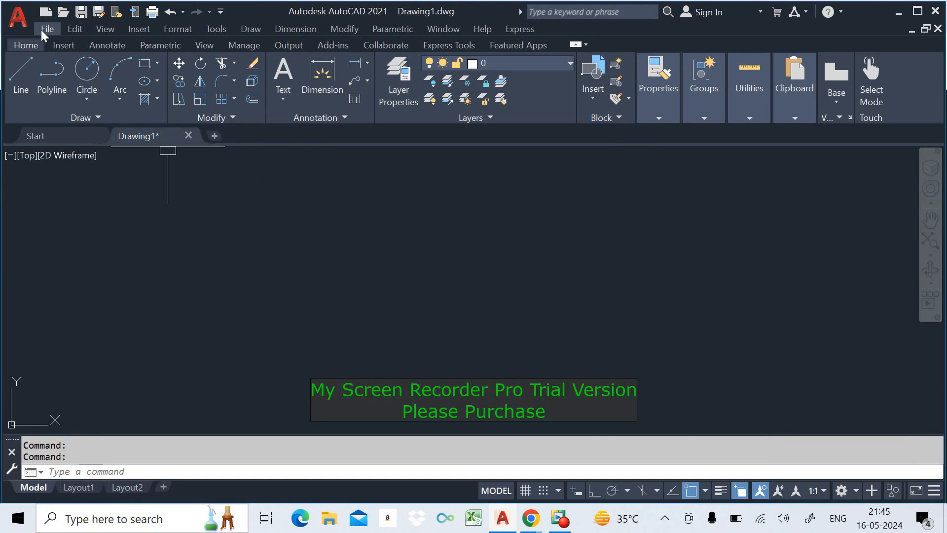
Create a new drawing from scratch with the default metric settings
{"action": "left_click", "coordinate": [45, 28]}
{"action": "left_click", "coordinate": [101, 14]}
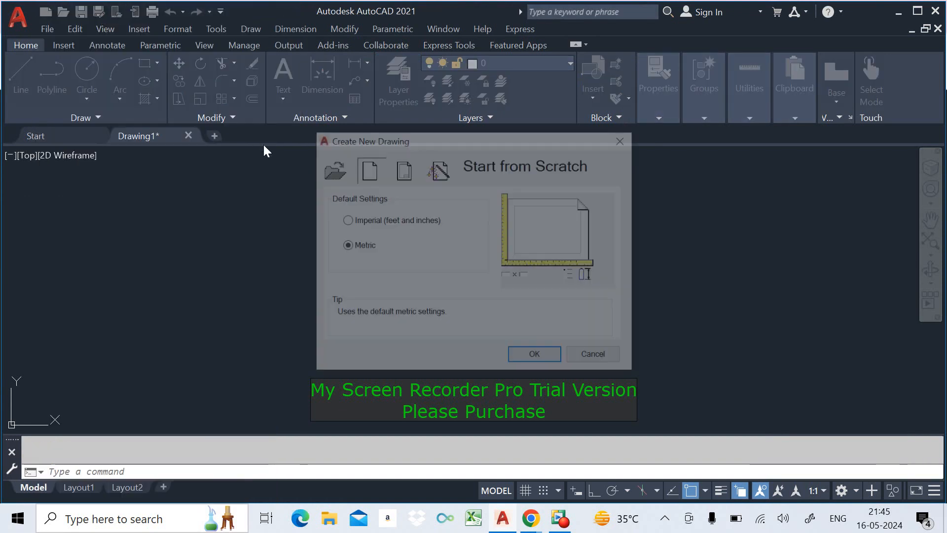
{"action": "left_click", "coordinate": [536, 357]}
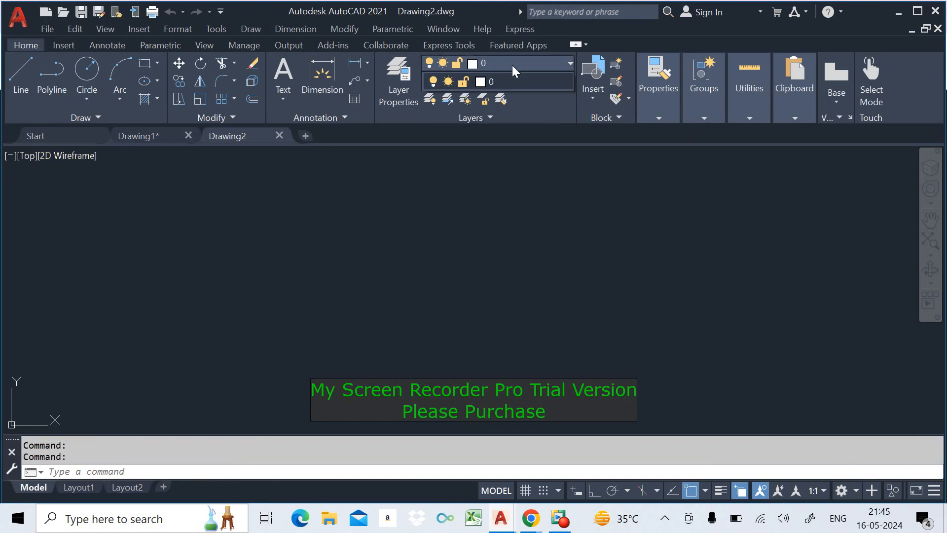
Import the NEWLAYER.las layer state from the CAD_PRACTICE folder into the new drawing and restore its layers
{"action": "left_click", "coordinate": [391, 76]}
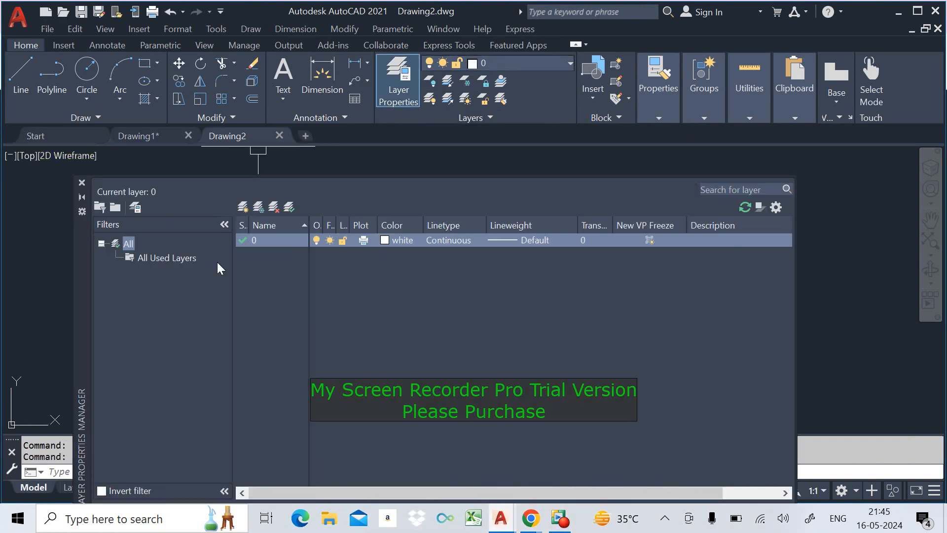
{"action": "left_click", "coordinate": [135, 209]}
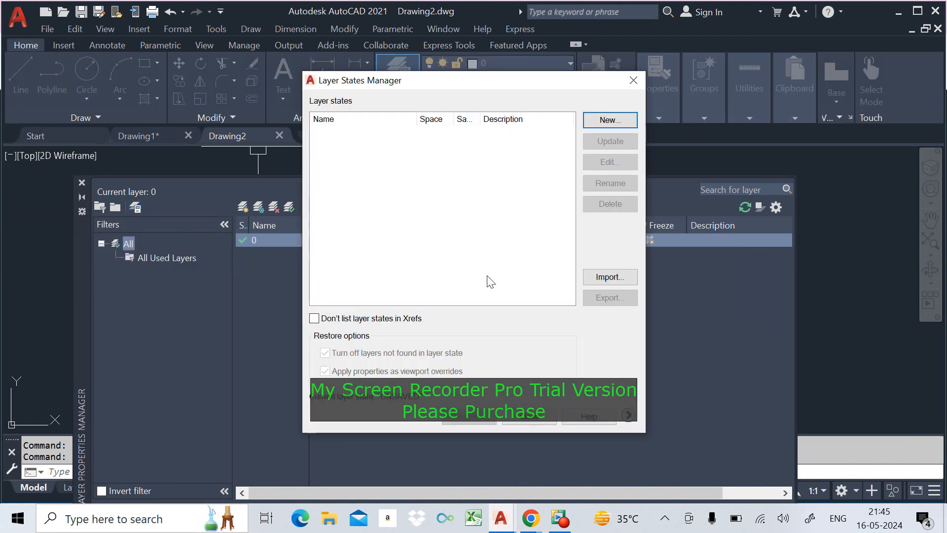
{"action": "left_click", "coordinate": [612, 276]}
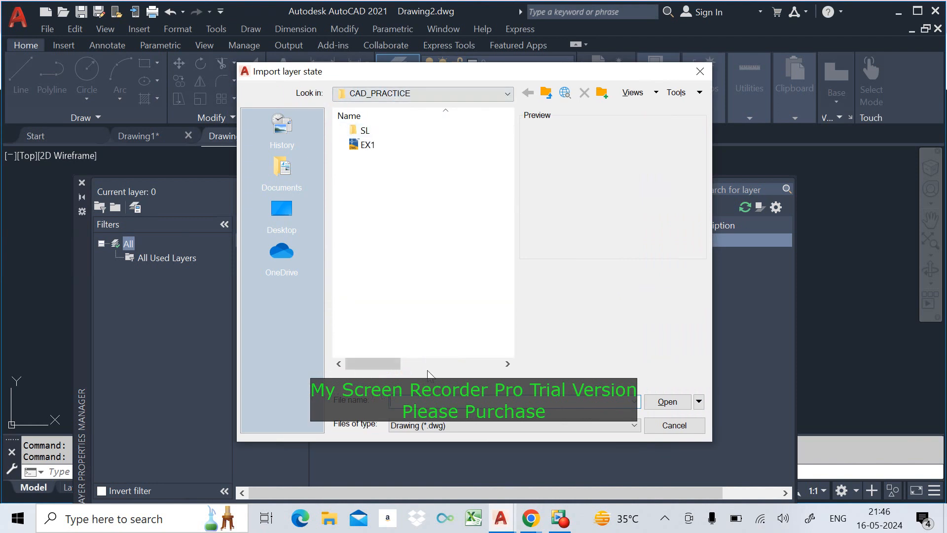
{"action": "left_click", "coordinate": [451, 425]}
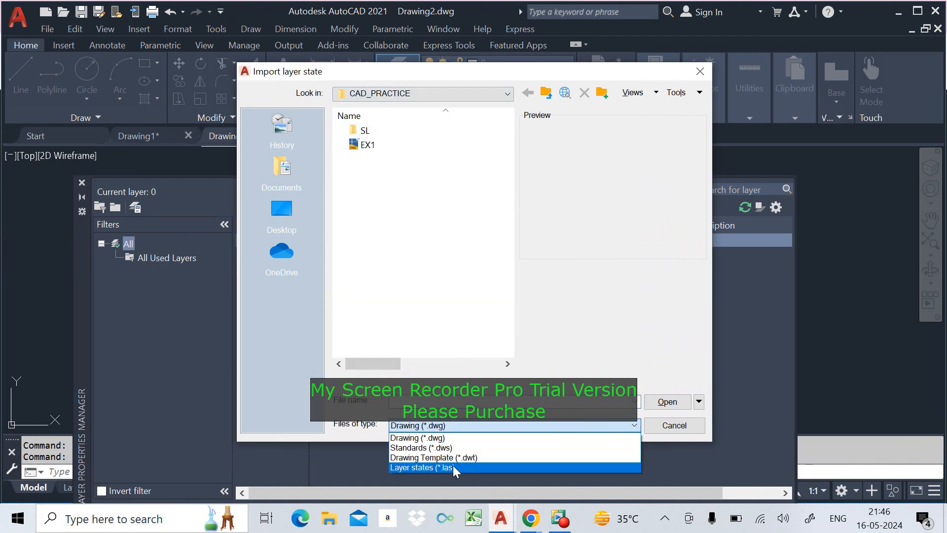
{"action": "left_click", "coordinate": [452, 467]}
{"action": "left_click", "coordinate": [375, 146]}
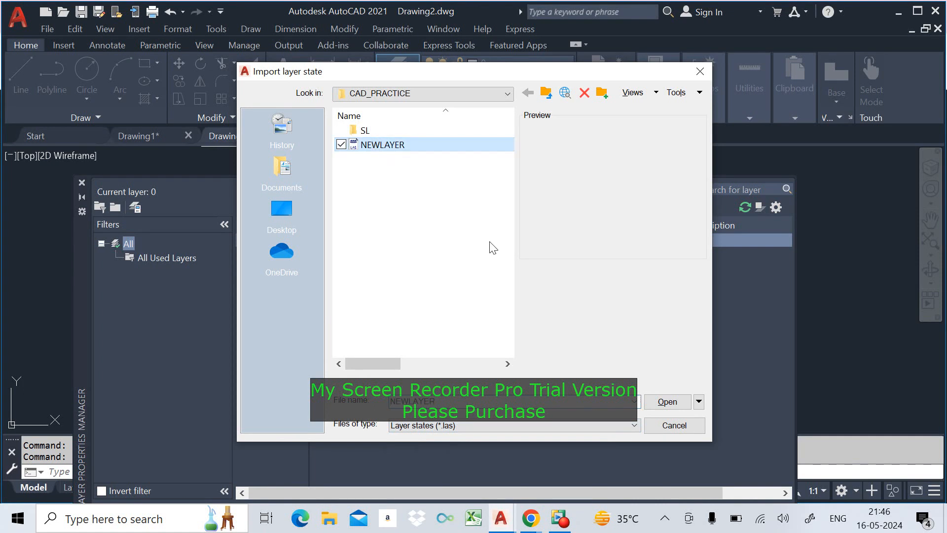
{"action": "left_click", "coordinate": [661, 400]}
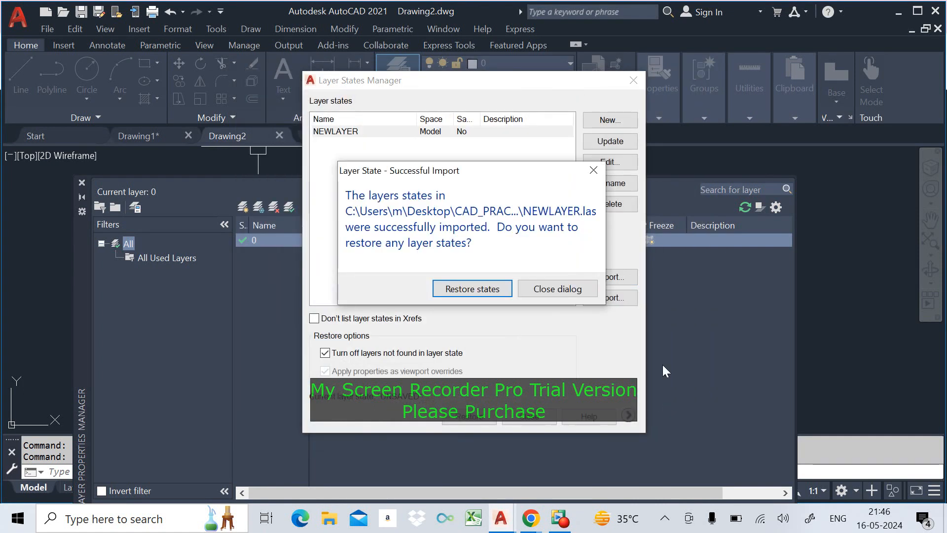
{"action": "left_click", "coordinate": [497, 286]}
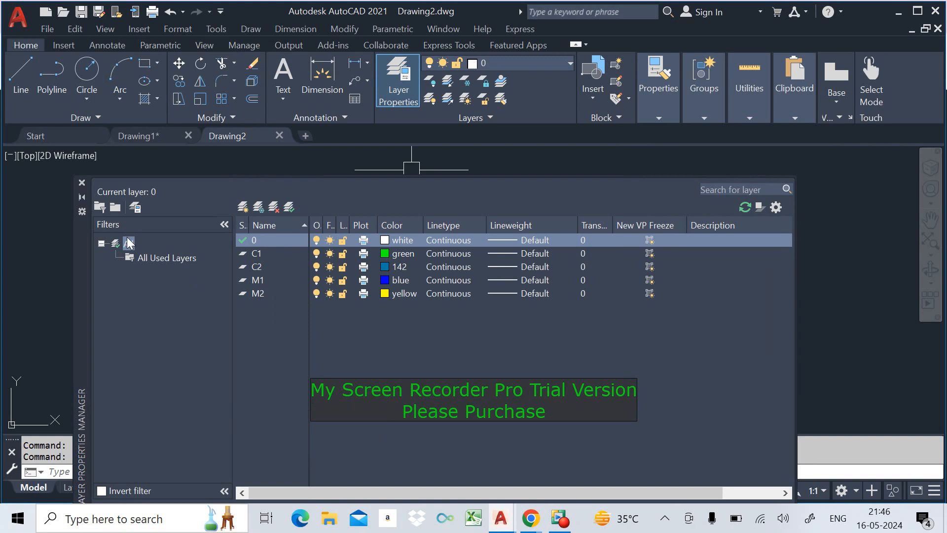
Close the Layer Properties Manager and check the imported layers in the drawing's layer selection list
{"action": "left_click", "coordinate": [81, 186]}
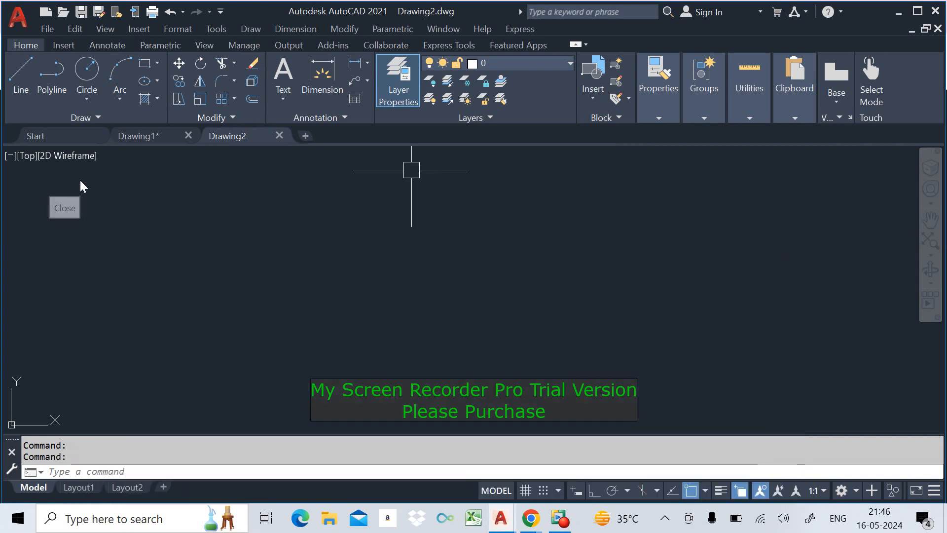
{"action": "left_click", "coordinate": [533, 65]}
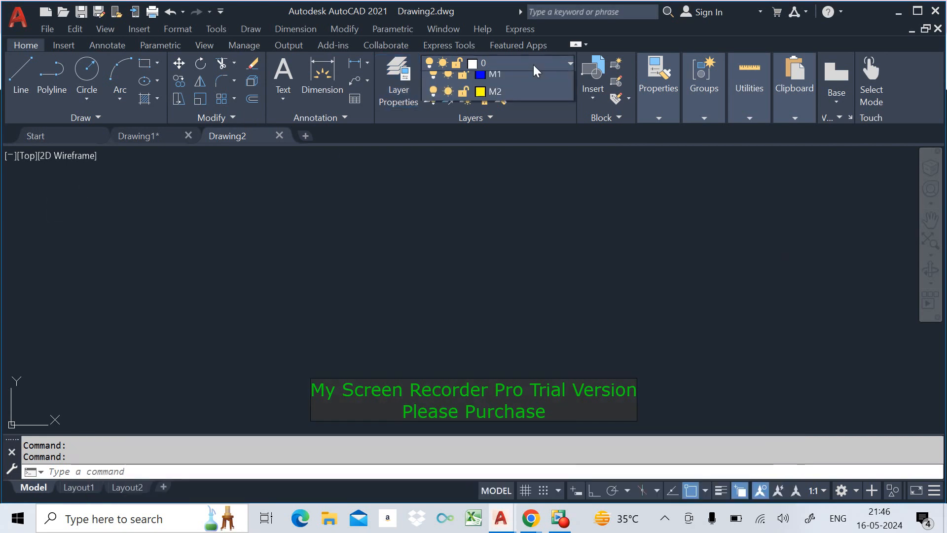
{"action": "left_click", "coordinate": [543, 227]}
{"action": "left_click", "coordinate": [496, 216]}
{"action": "key", "text": "Escape"}
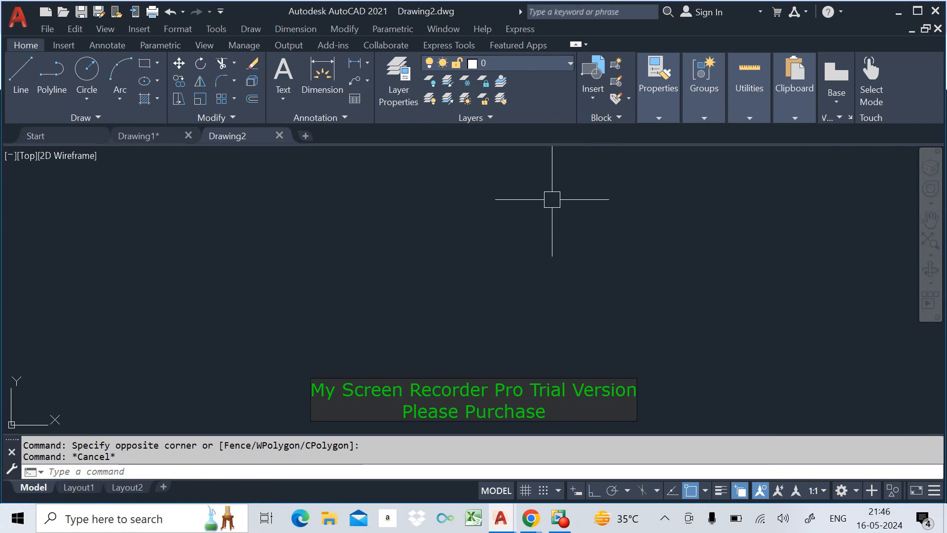
Create a layer based on M2 that is frozen in all viewports, and delete that layer again
{"action": "left_click", "coordinate": [403, 85]}
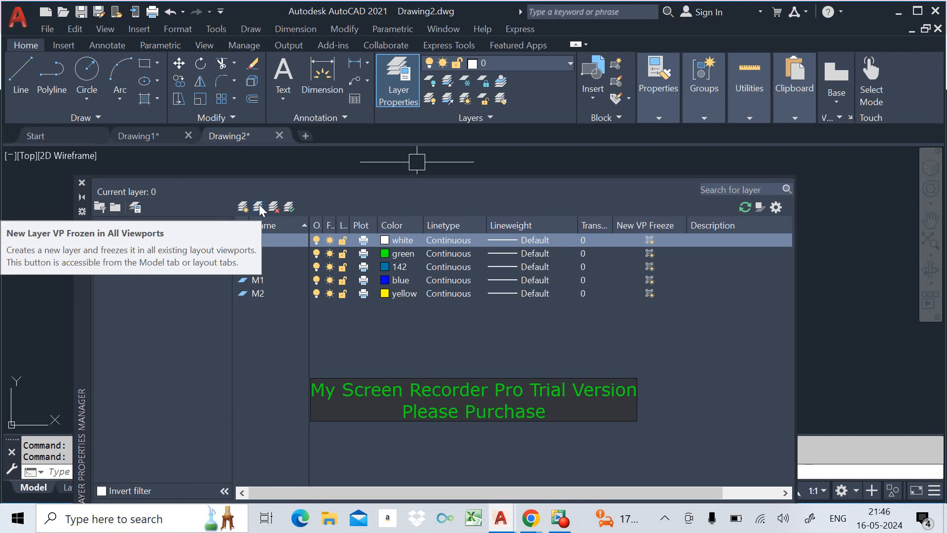
{"action": "left_click", "coordinate": [267, 295]}
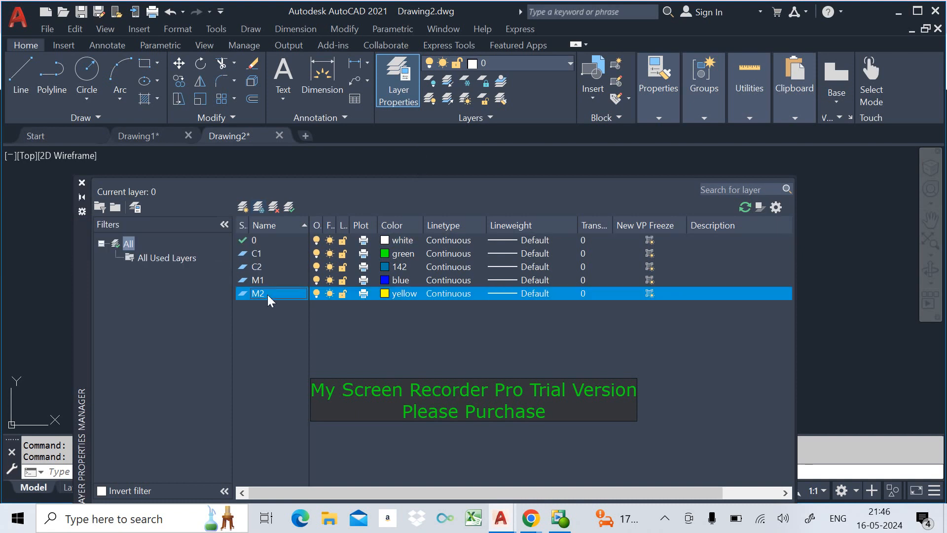
{"action": "left_click", "coordinate": [259, 206]}
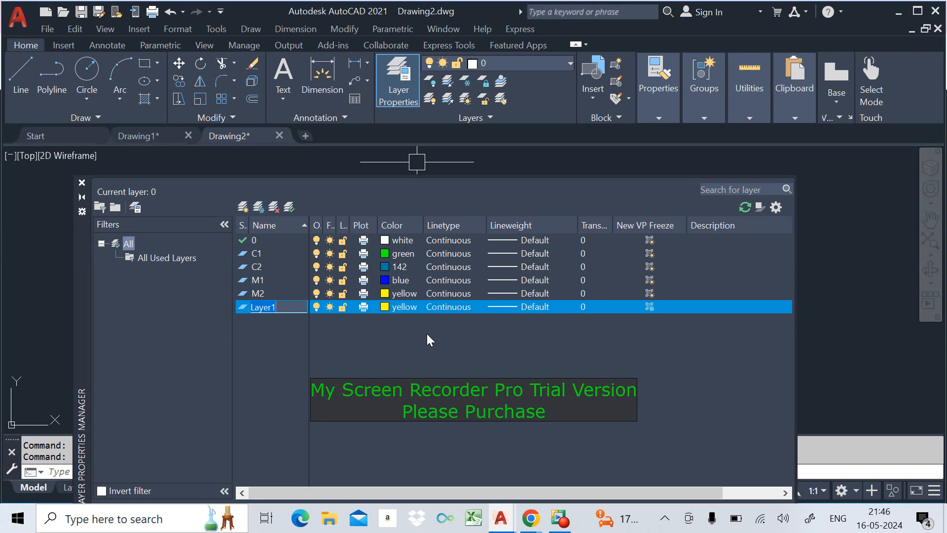
{"action": "left_click", "coordinate": [442, 338]}
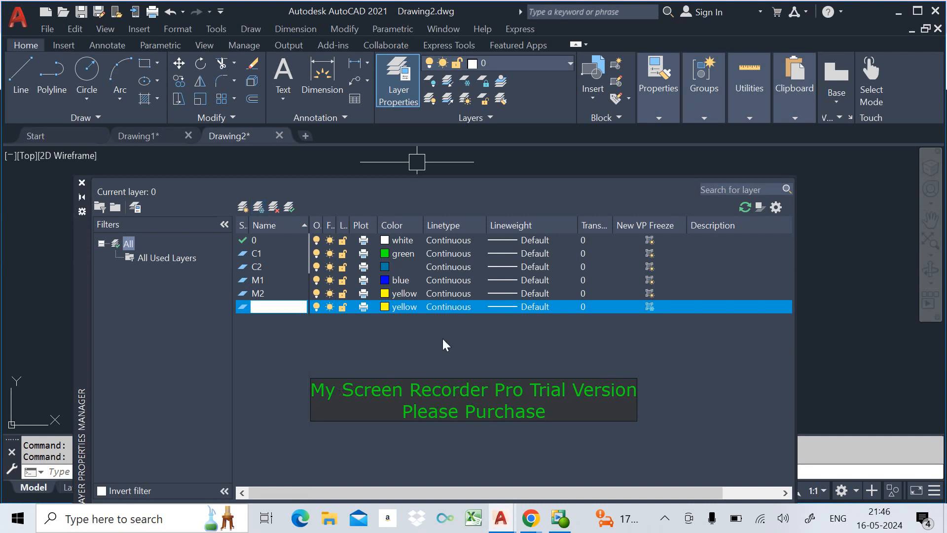
{"action": "left_click", "coordinate": [274, 206]}
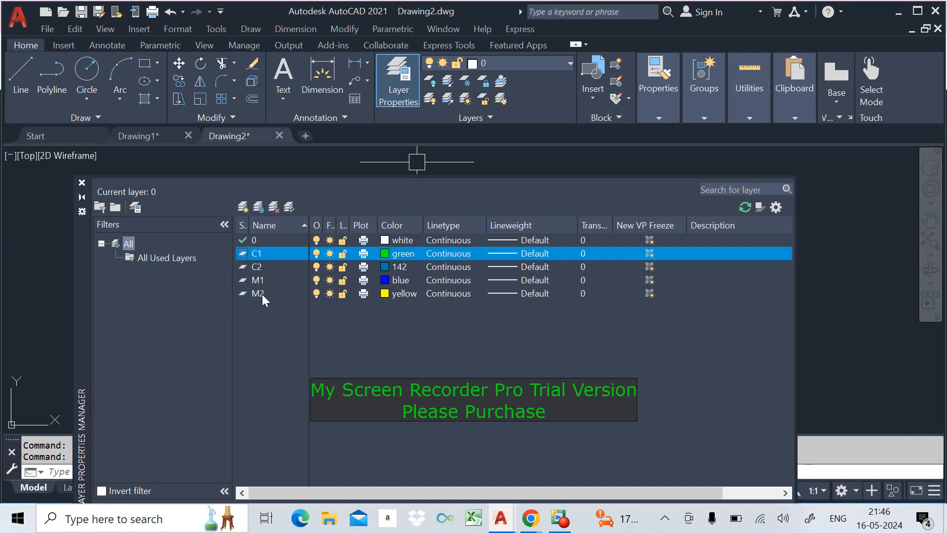
Make C1 the current layer, and switch the current layer to C2
{"action": "left_click", "coordinate": [294, 208]}
{"action": "left_click", "coordinate": [259, 269]}
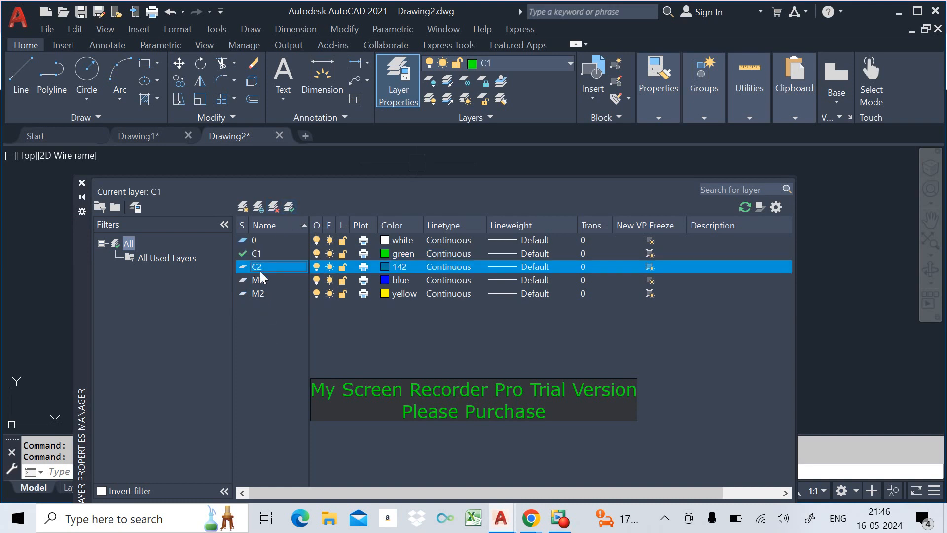
{"action": "left_click", "coordinate": [290, 207]}
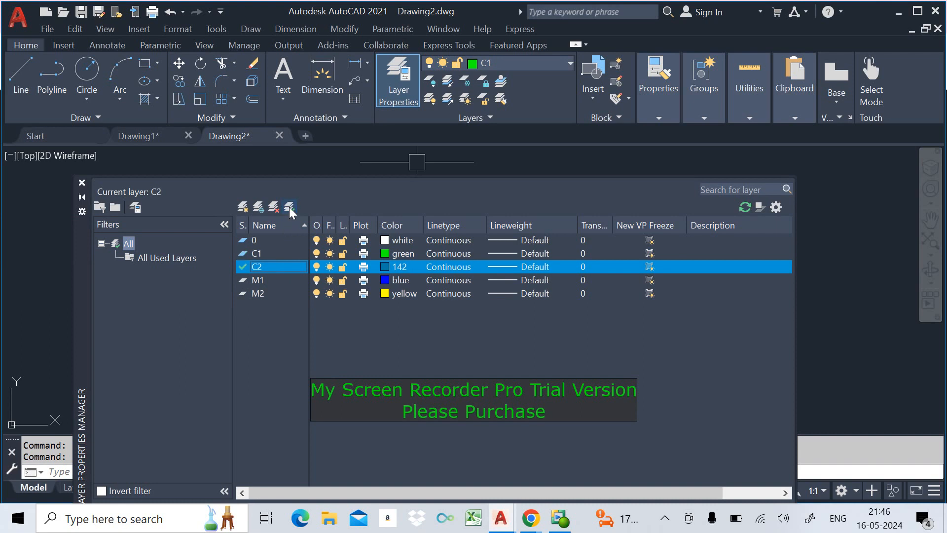
{"action": "left_click", "coordinate": [265, 291]}
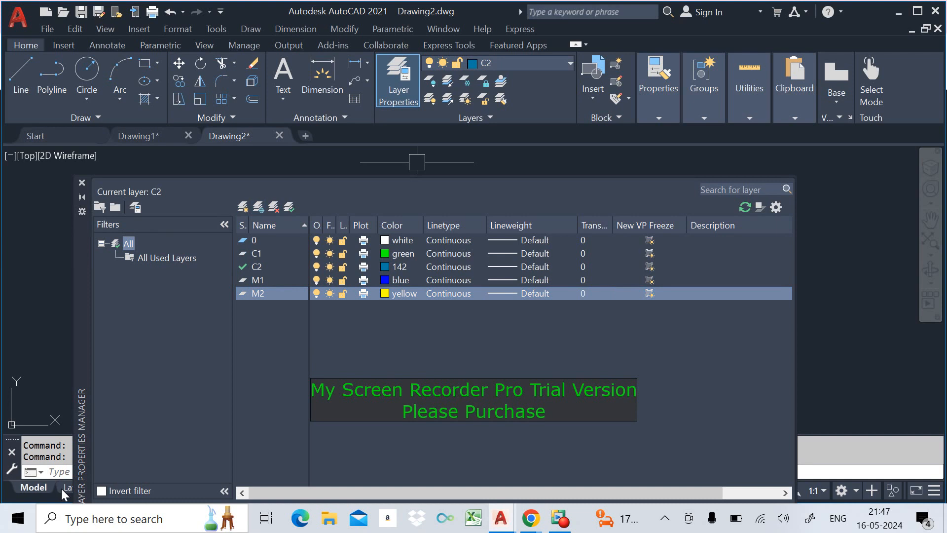
{"action": "mouse_move", "coordinate": [61, 488]}
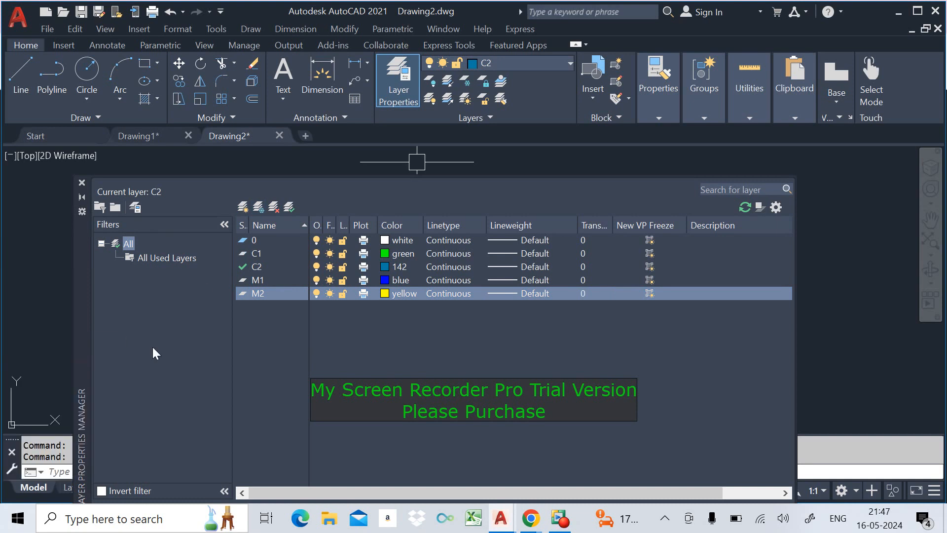